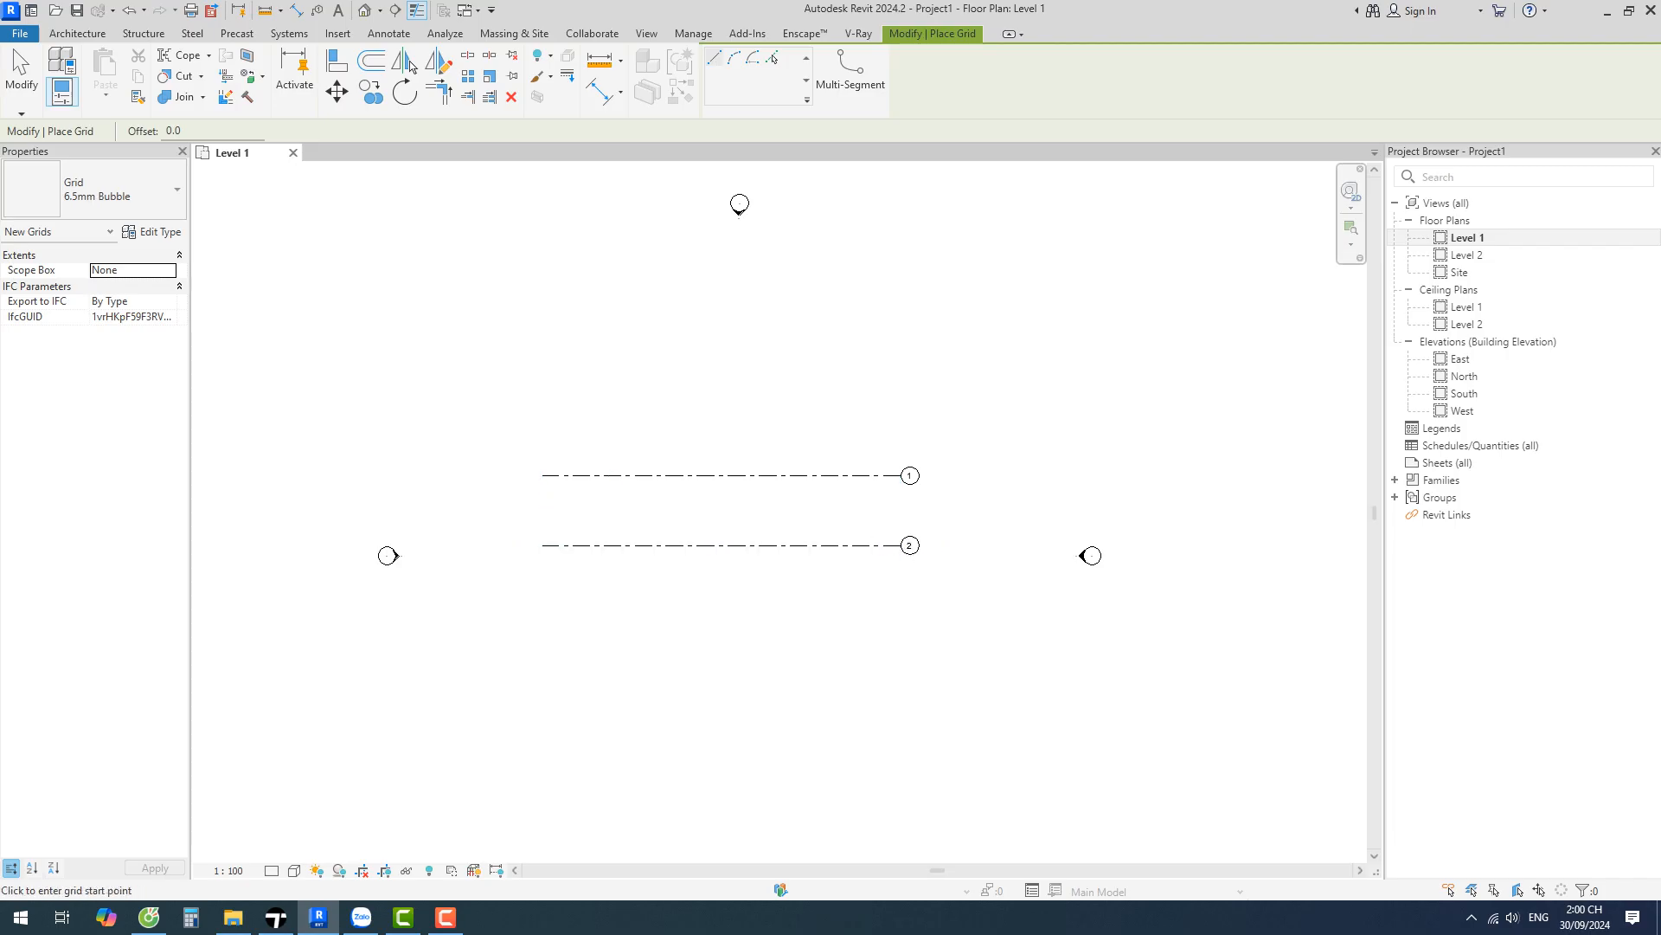
Draw four vertical grid lines crossing the two horizontal grids, spaced about 6400, 5100 and 5300 mm apart
click(627, 421)
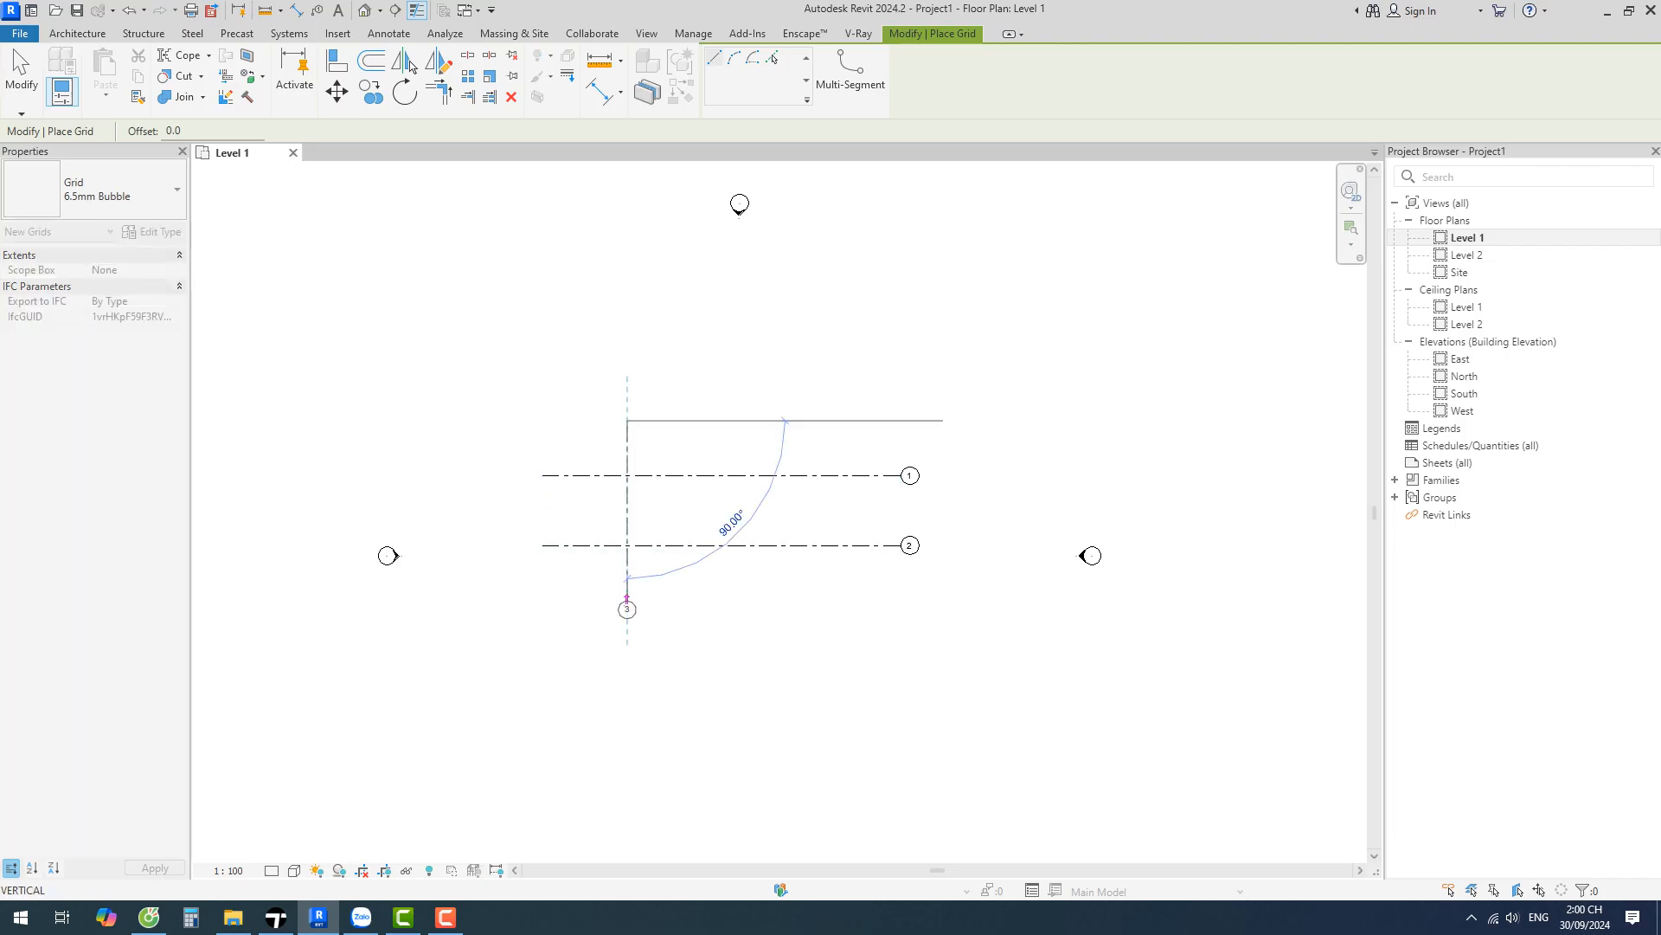
click(627, 603)
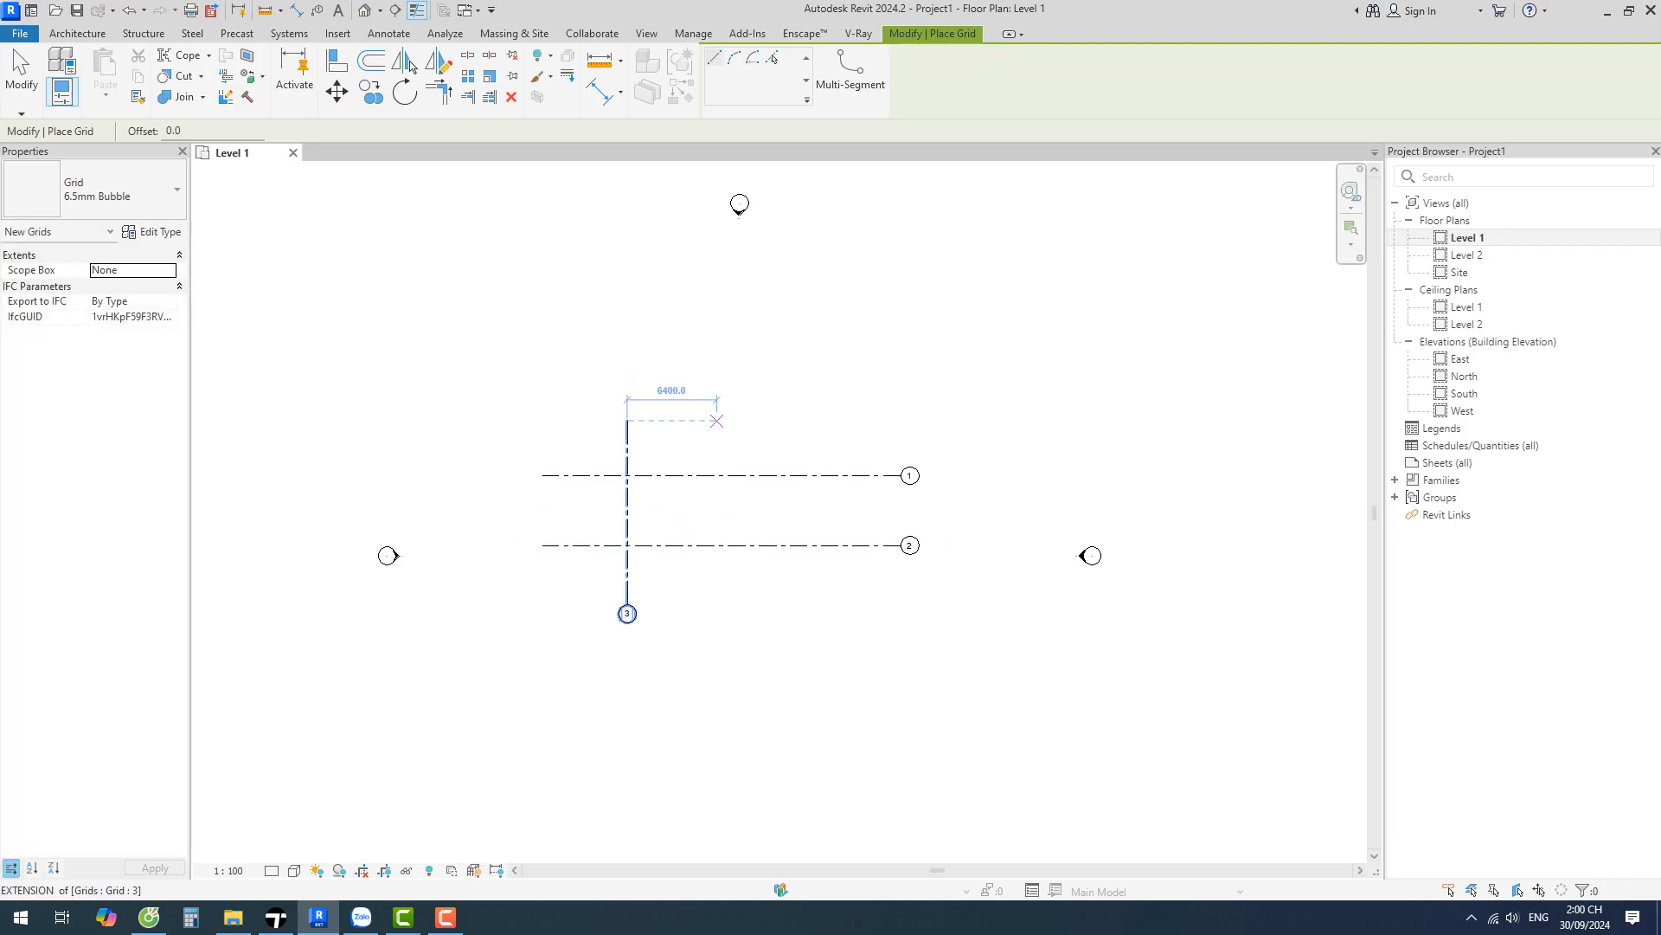
click(716, 420)
click(716, 603)
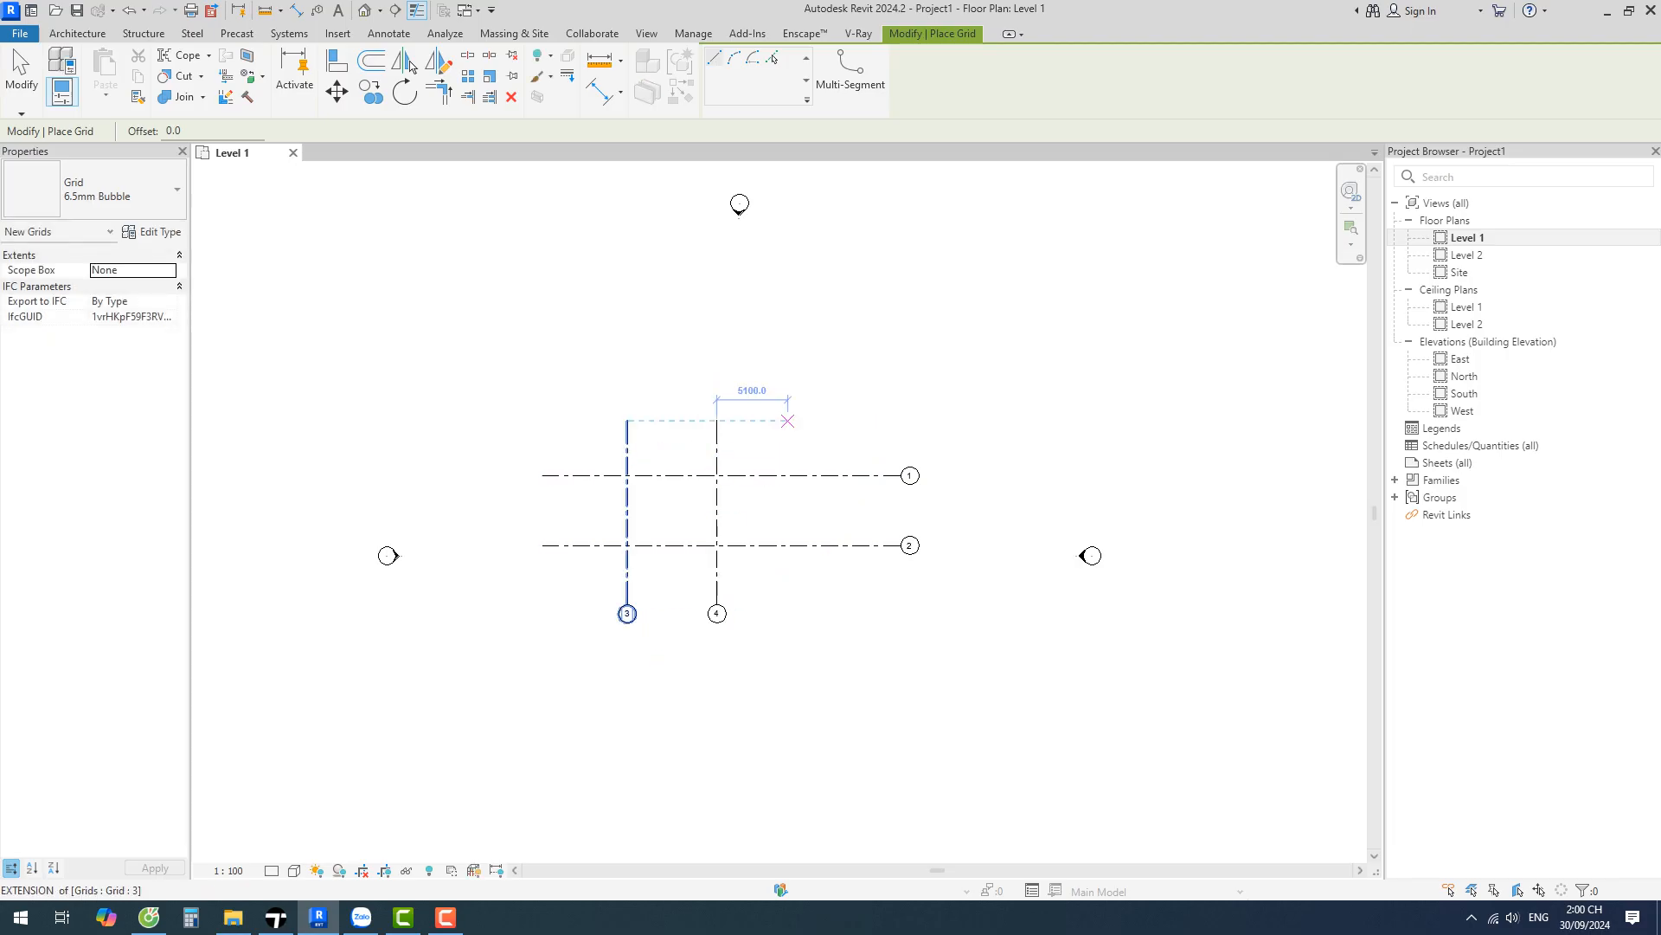
click(787, 421)
click(787, 606)
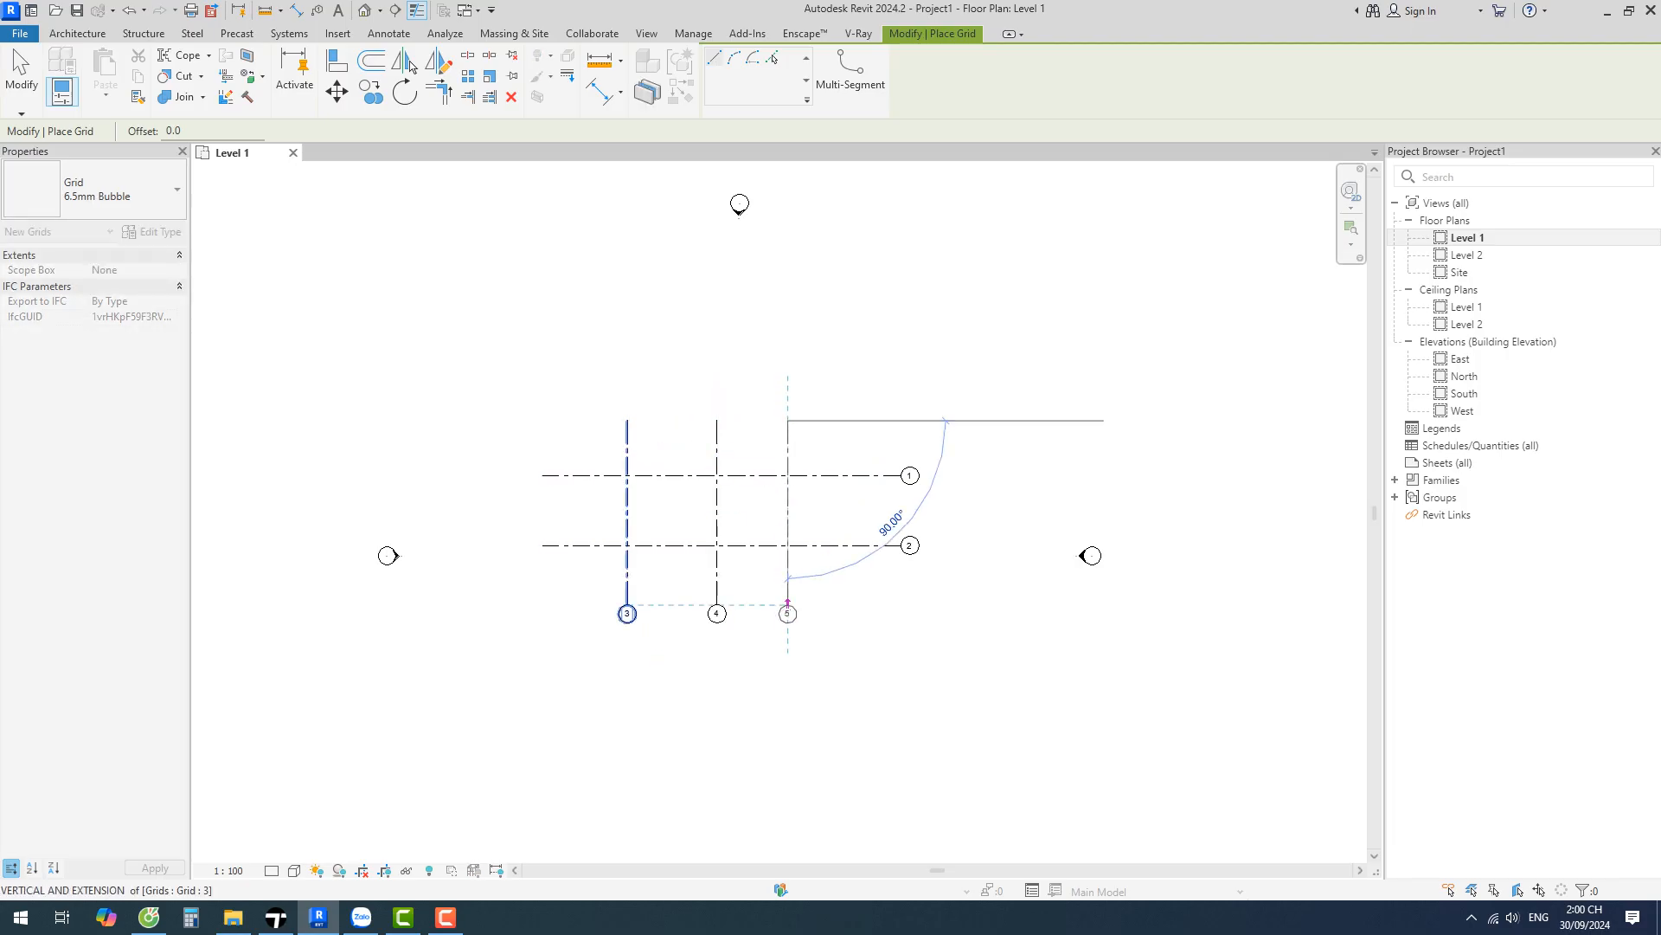
click(862, 421)
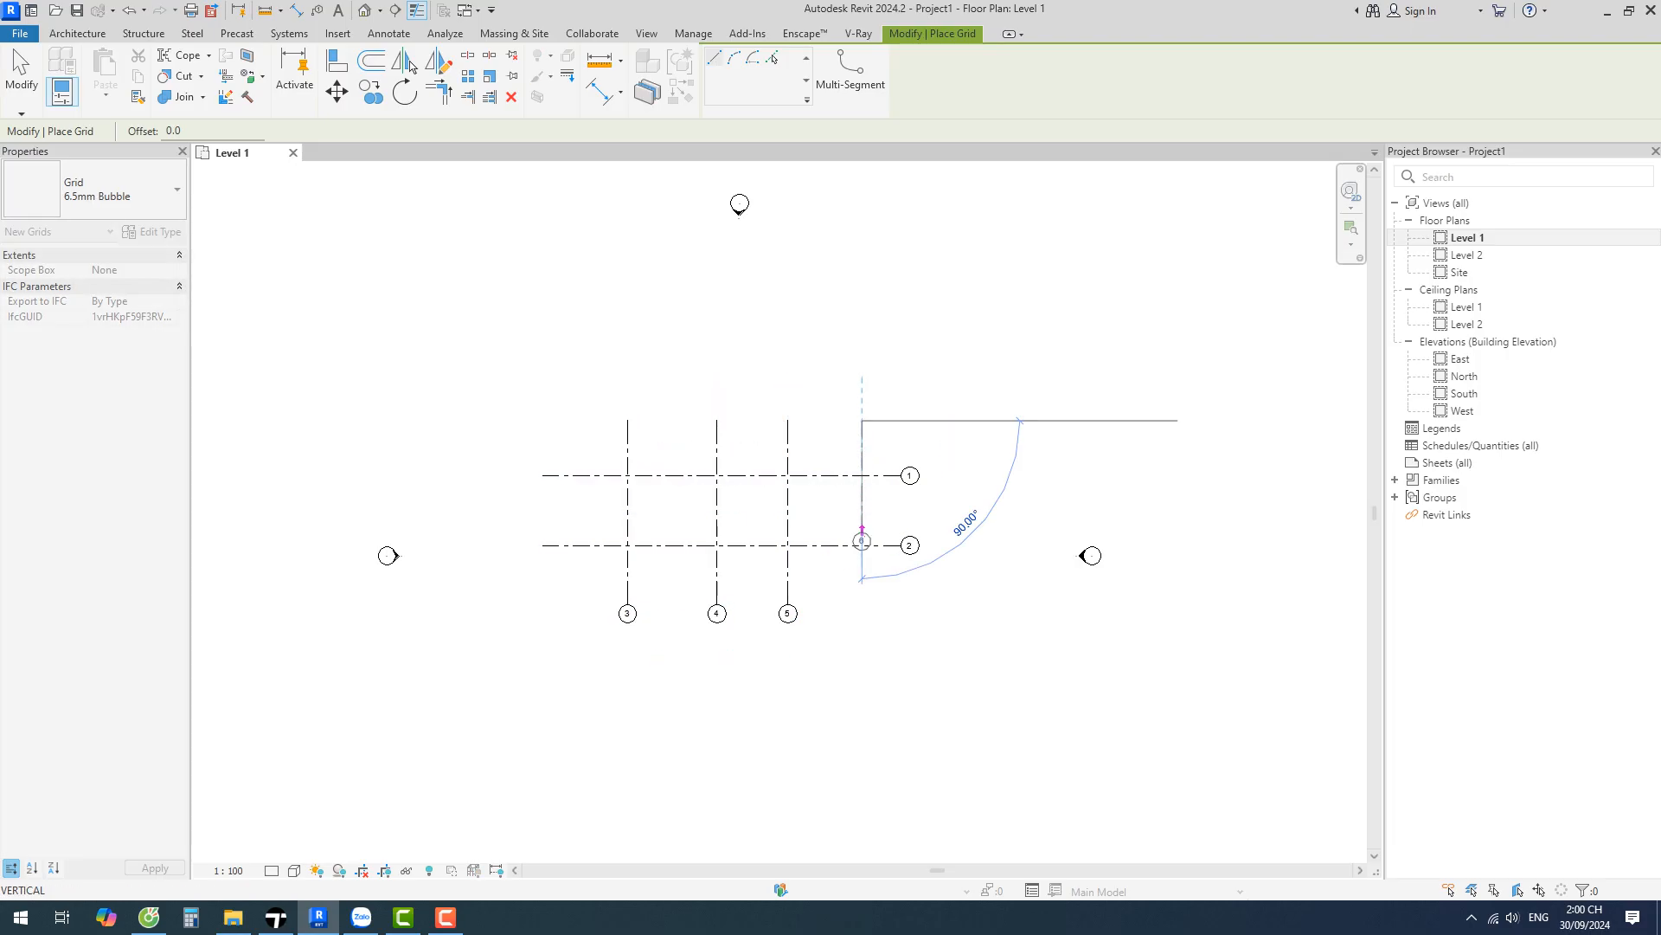
click(861, 605)
key(Escape)
key(Escape)
scroll(686, 492, up, 2)
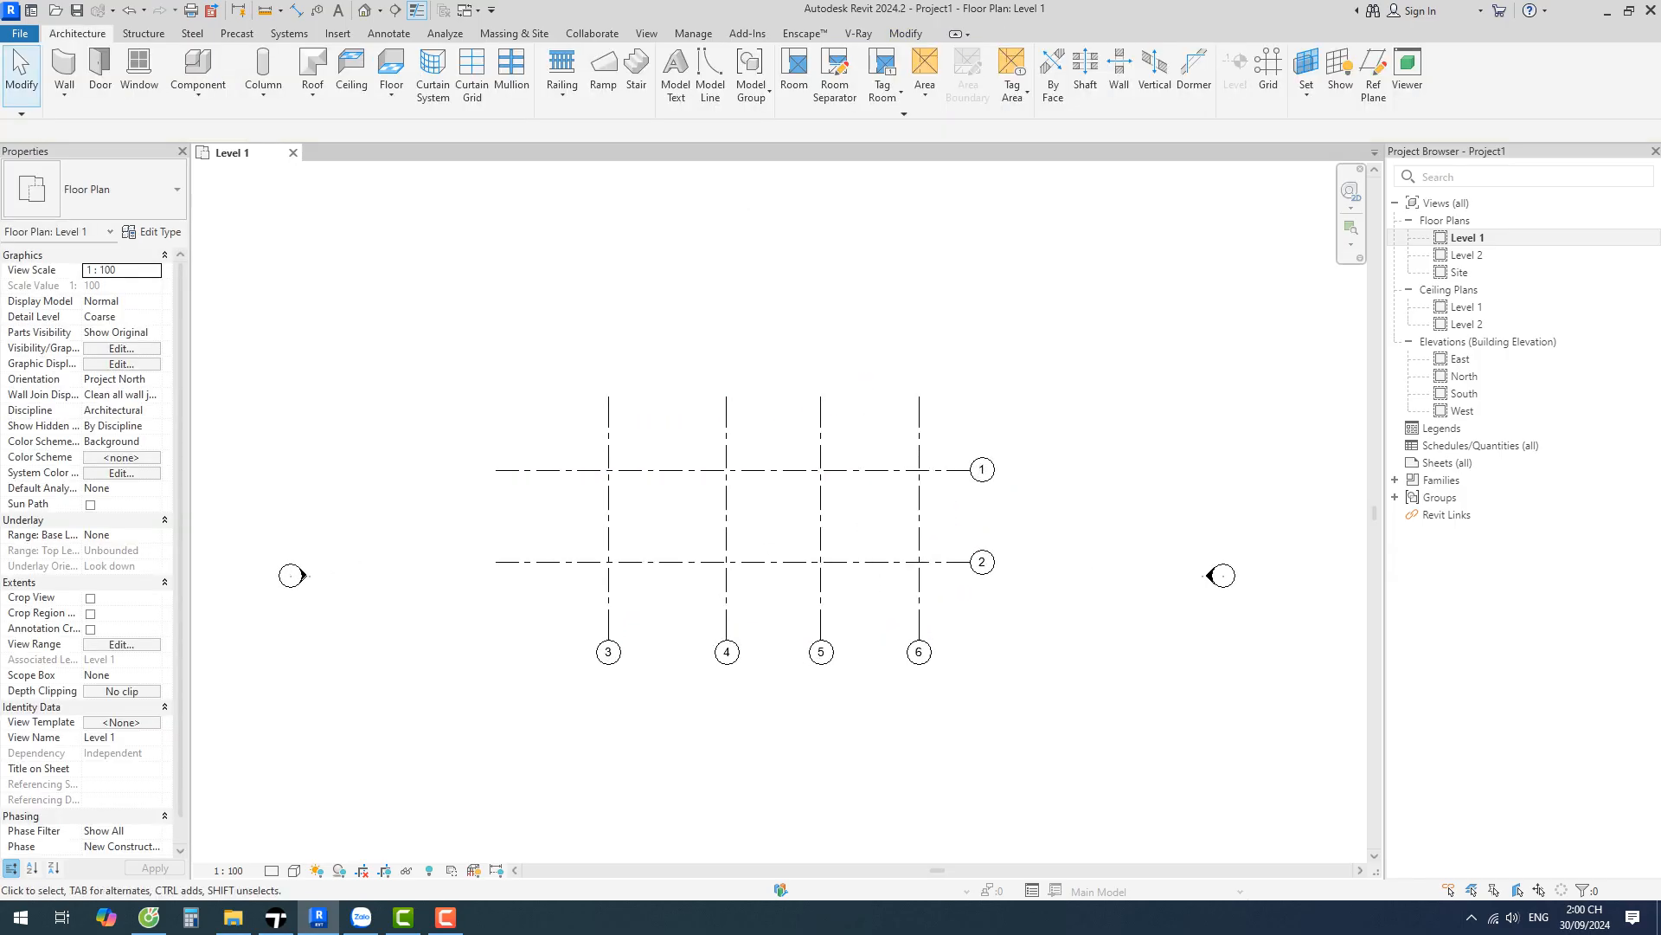
Add a continuous aligned dimension across vertical grids 3, 4, 5 and 6, placed just below grid 2
click(906, 33)
click(600, 91)
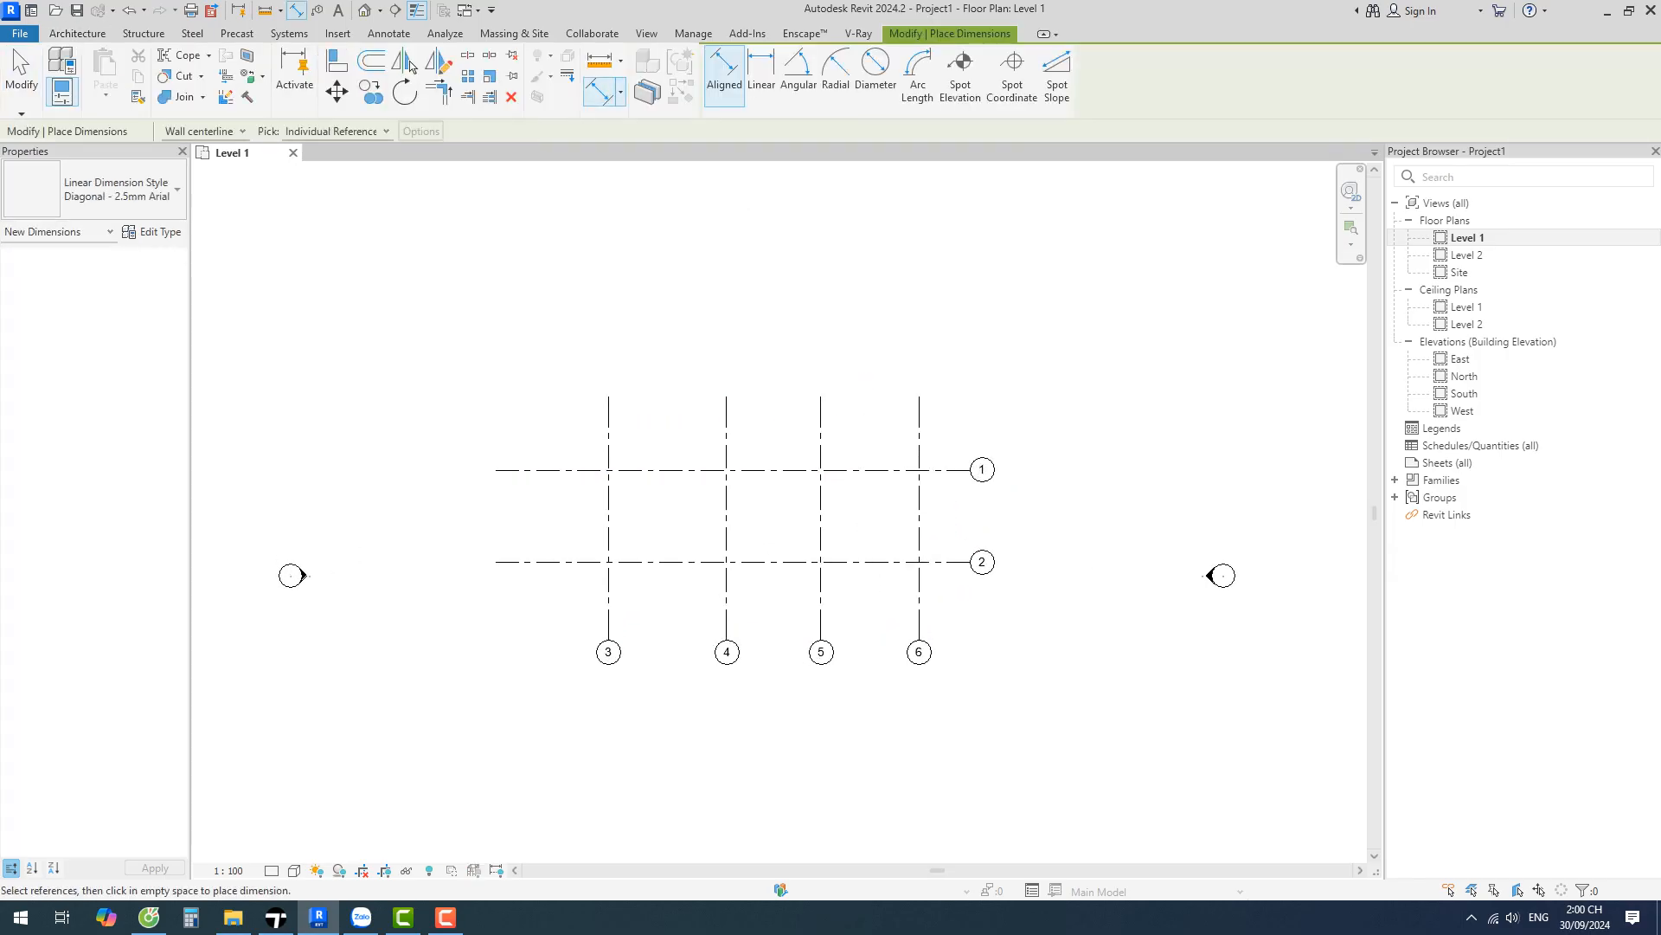
click(608, 618)
click(726, 616)
click(919, 610)
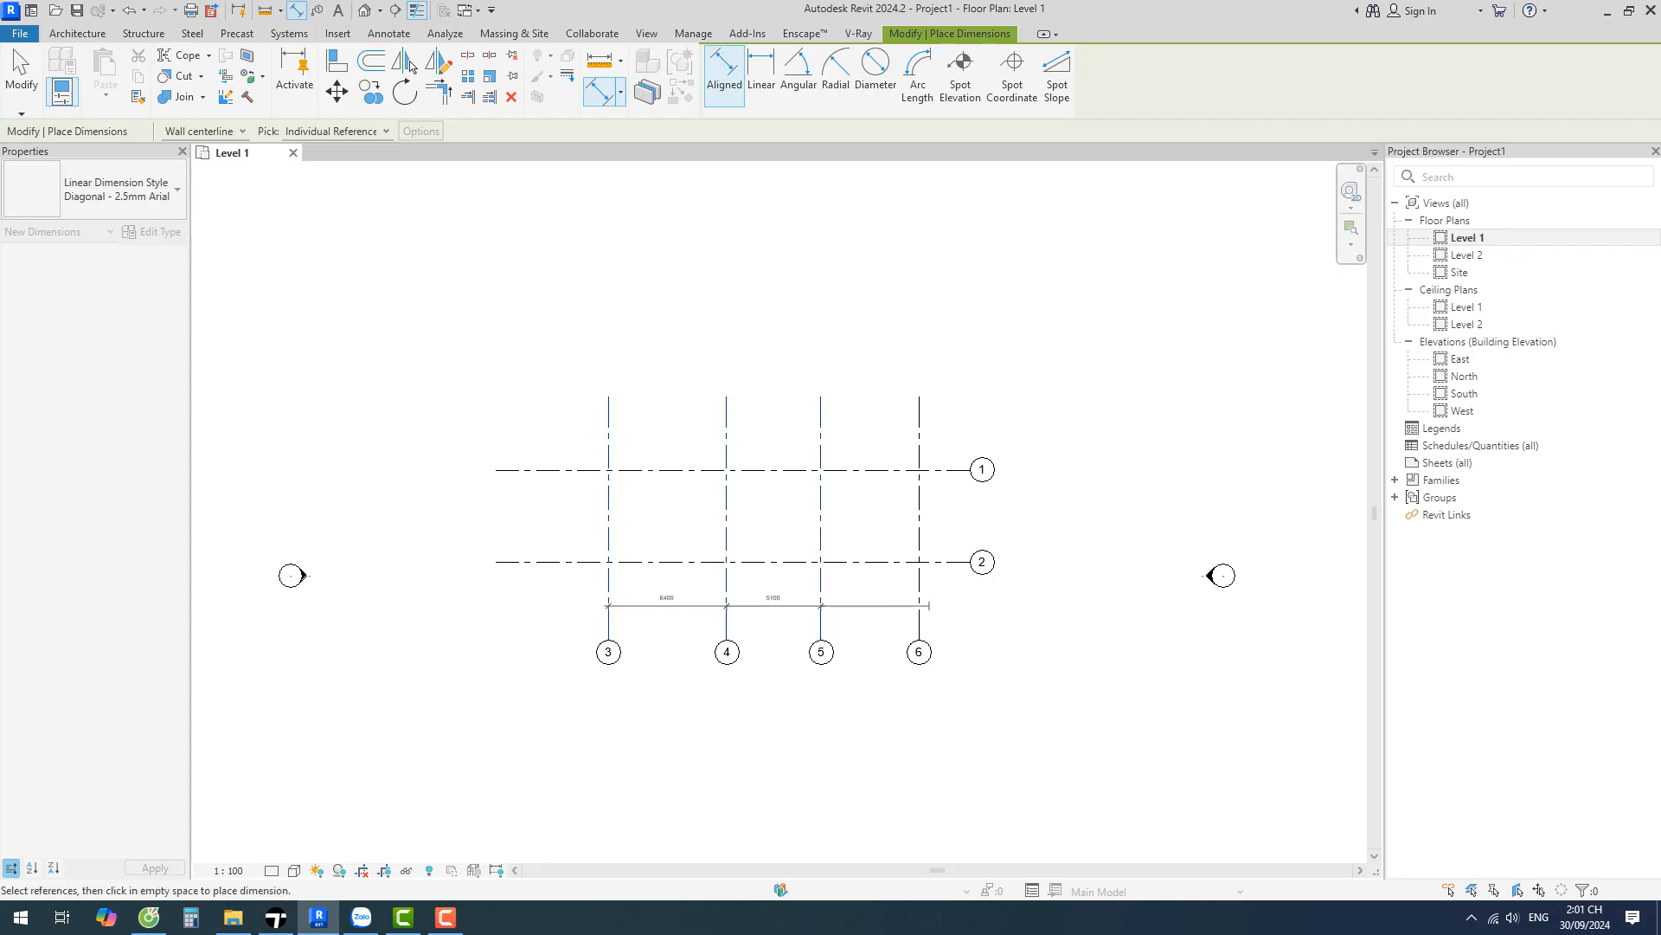
click(931, 591)
Add an aligned dimension between horizontal grids 1 and 2, placed between grid 6 and the bubbles
click(943, 560)
click(942, 470)
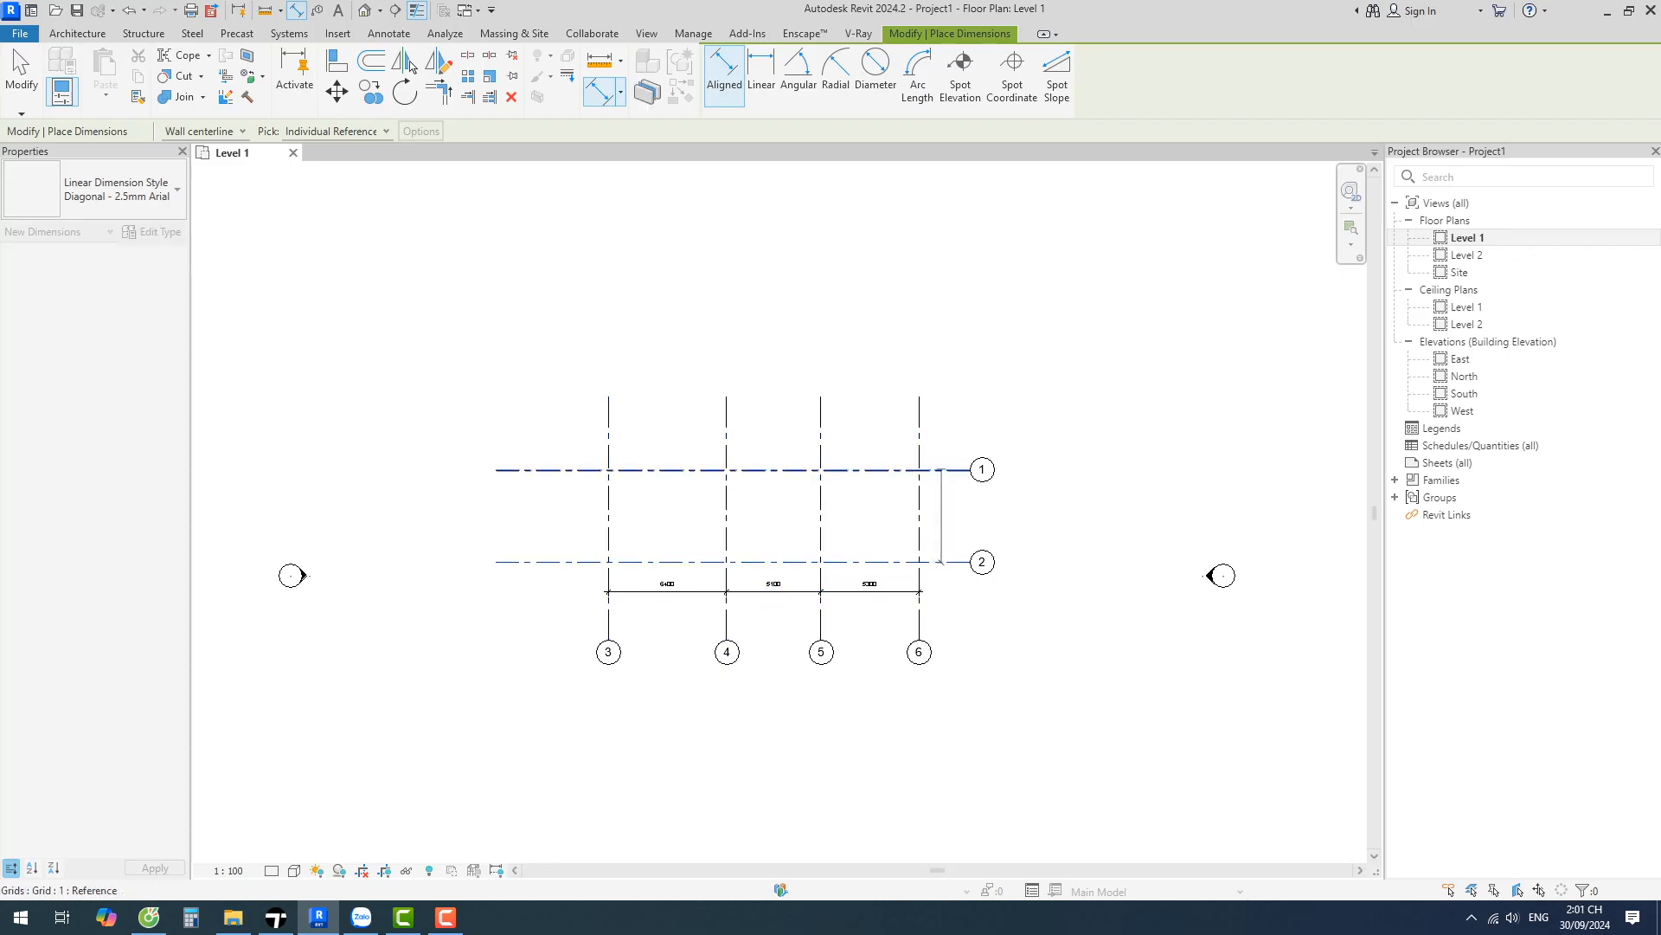
scroll(934, 508, up, 2)
click(941, 518)
scroll(958, 450, down, 3)
key(Escape)
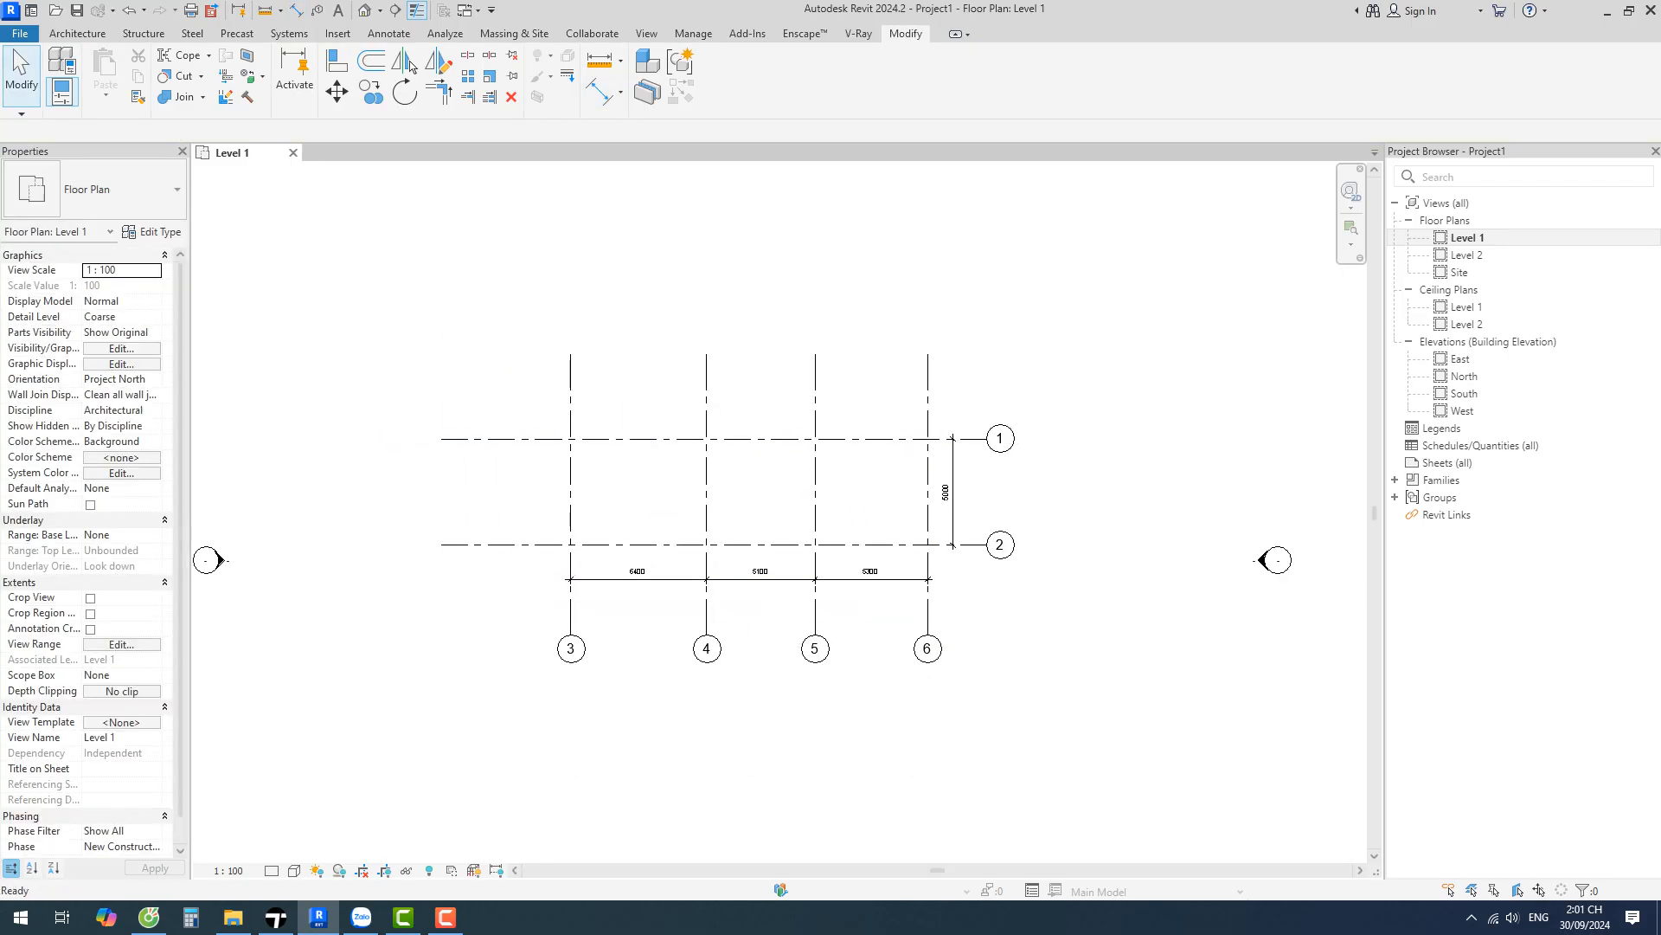
Add an overall aligned dimension from grid 3 to grid 6 below the chain of bay dimensions
scroll(790, 635, up, 3)
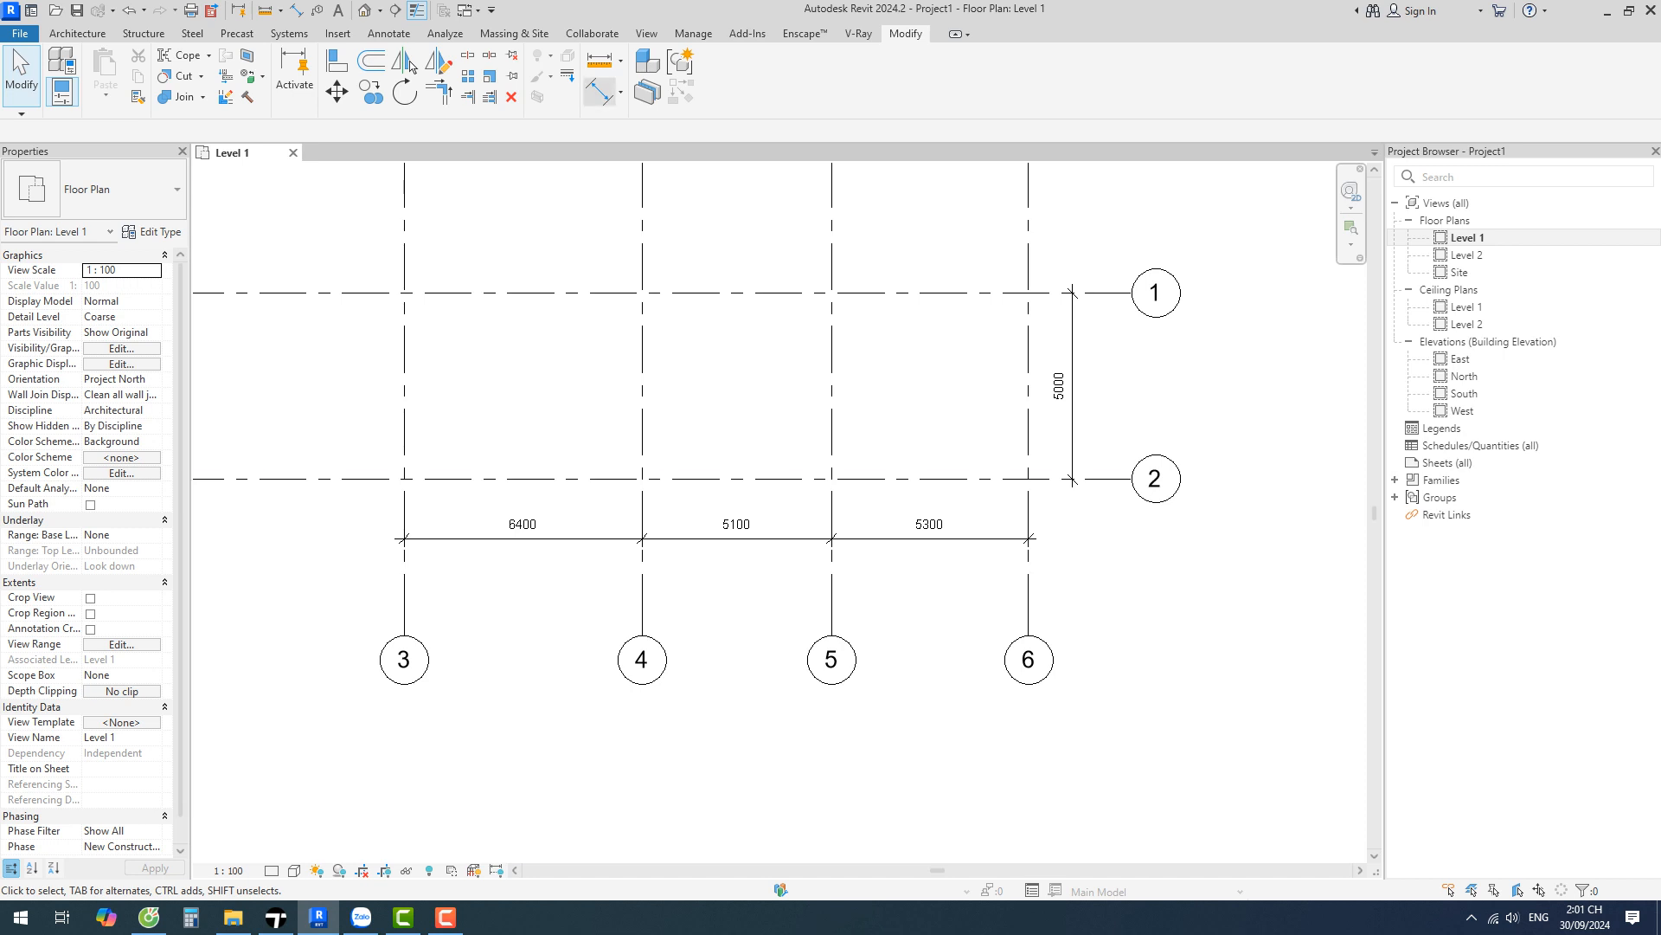
click(600, 91)
click(404, 575)
click(1028, 574)
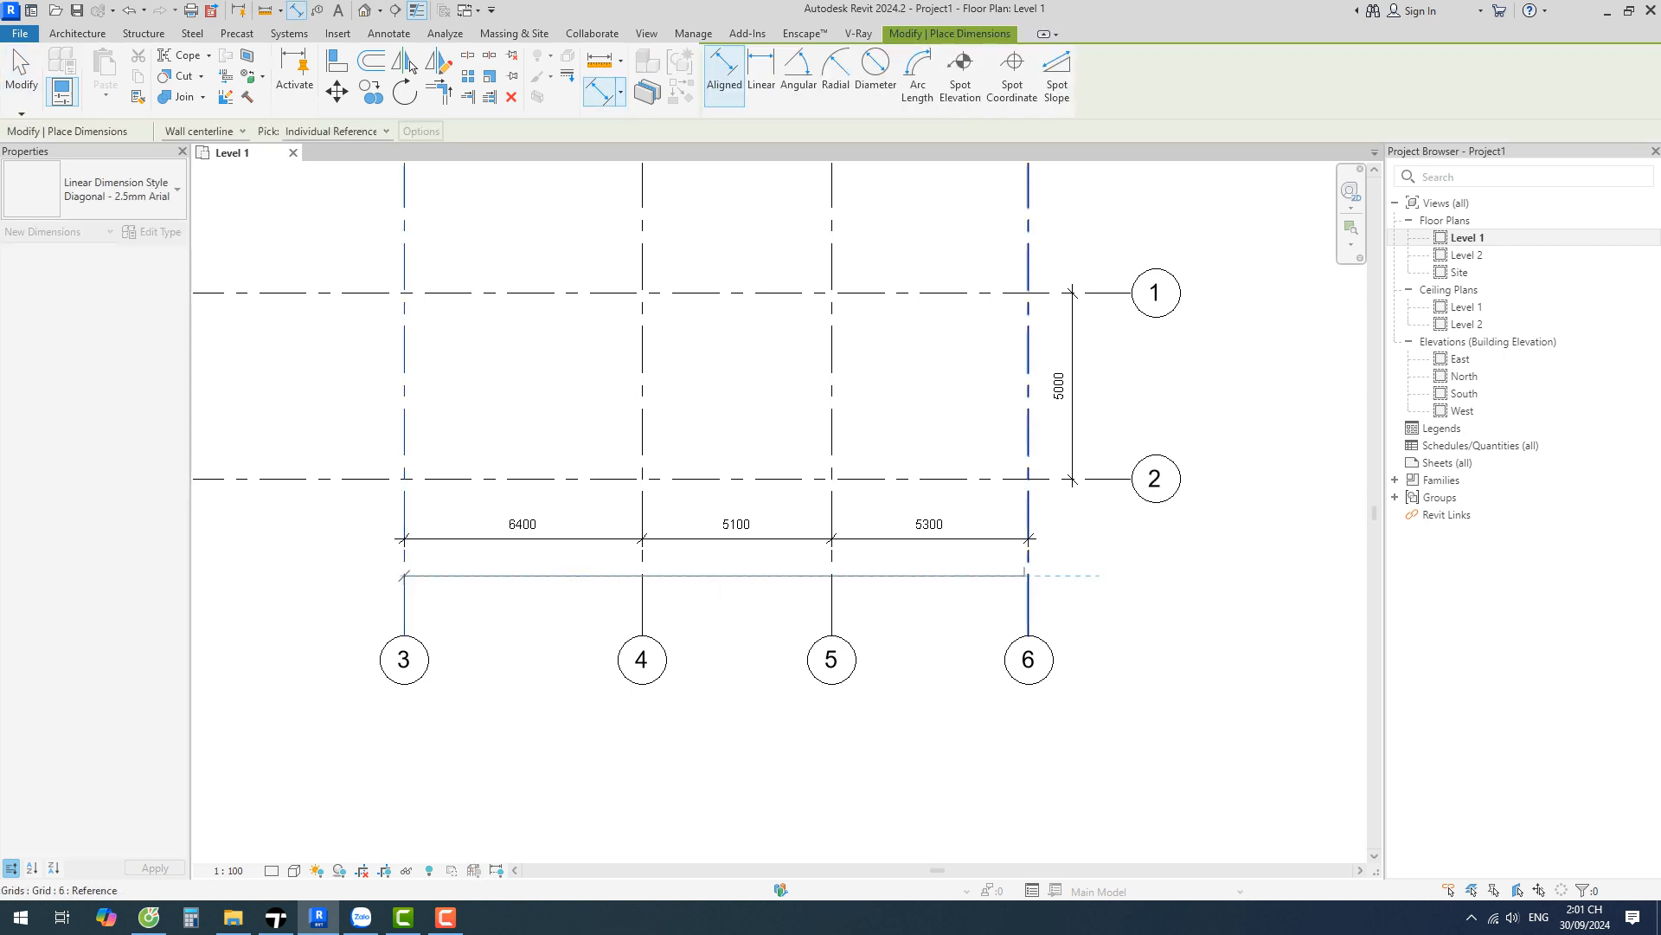
click(711, 578)
key(Escape)
key(Escape)
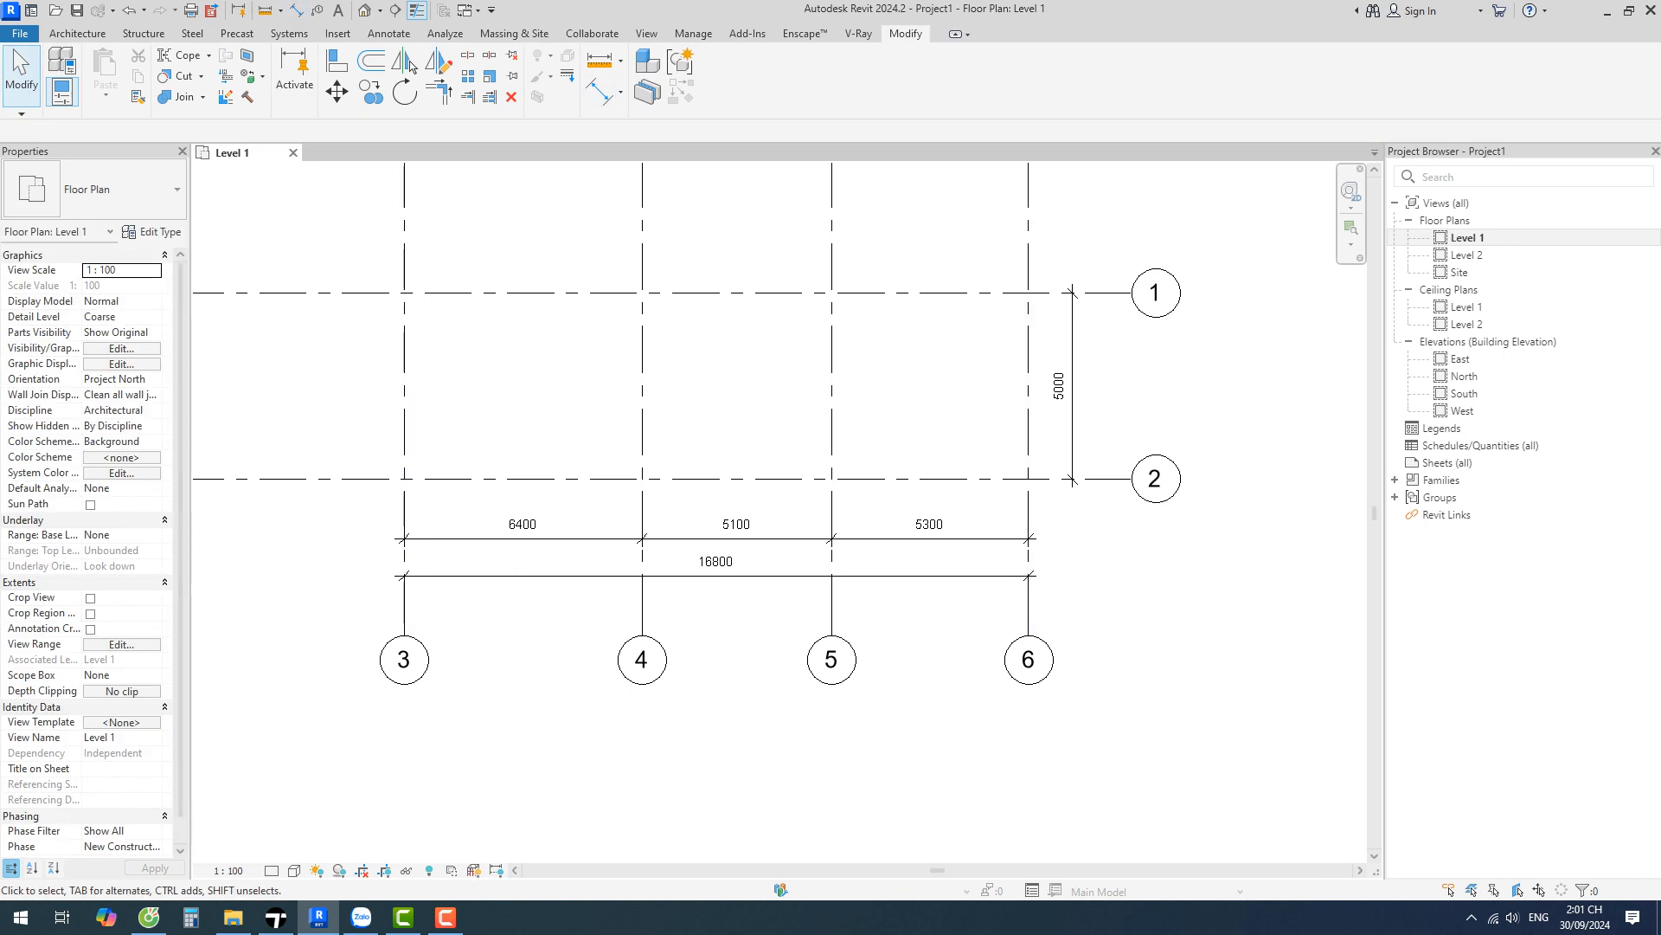
Shift grid 4 by setting its spacing from grid 3 to 6000 mm
click(404, 659)
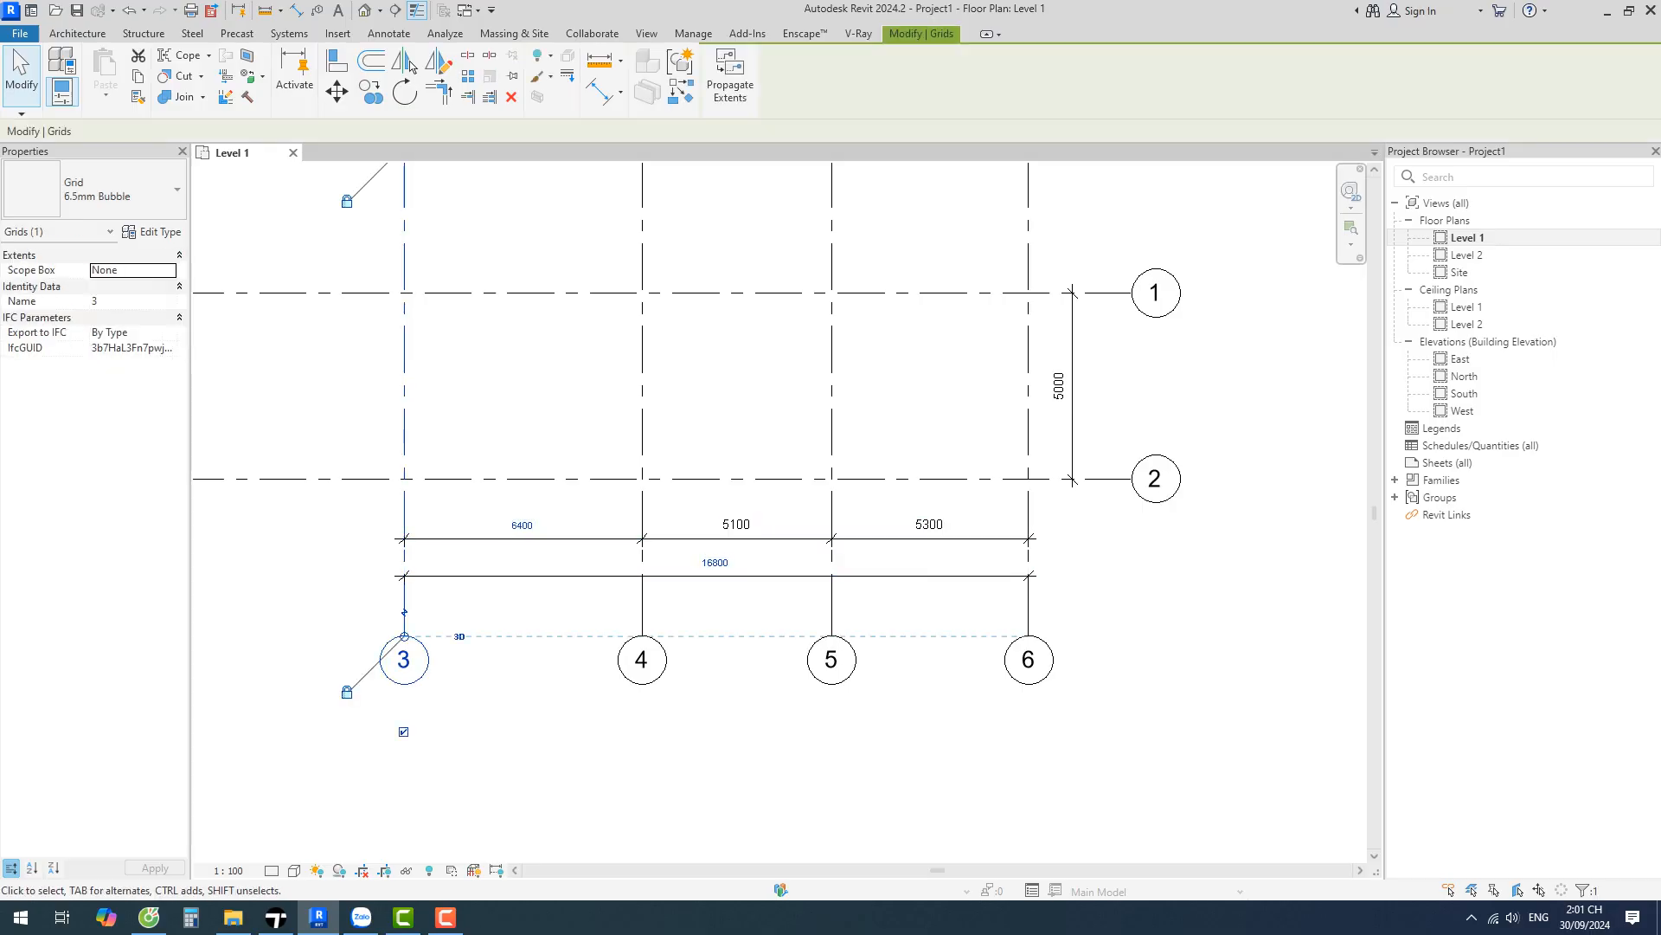
key(Escape)
scroll(709, 638, down, 1)
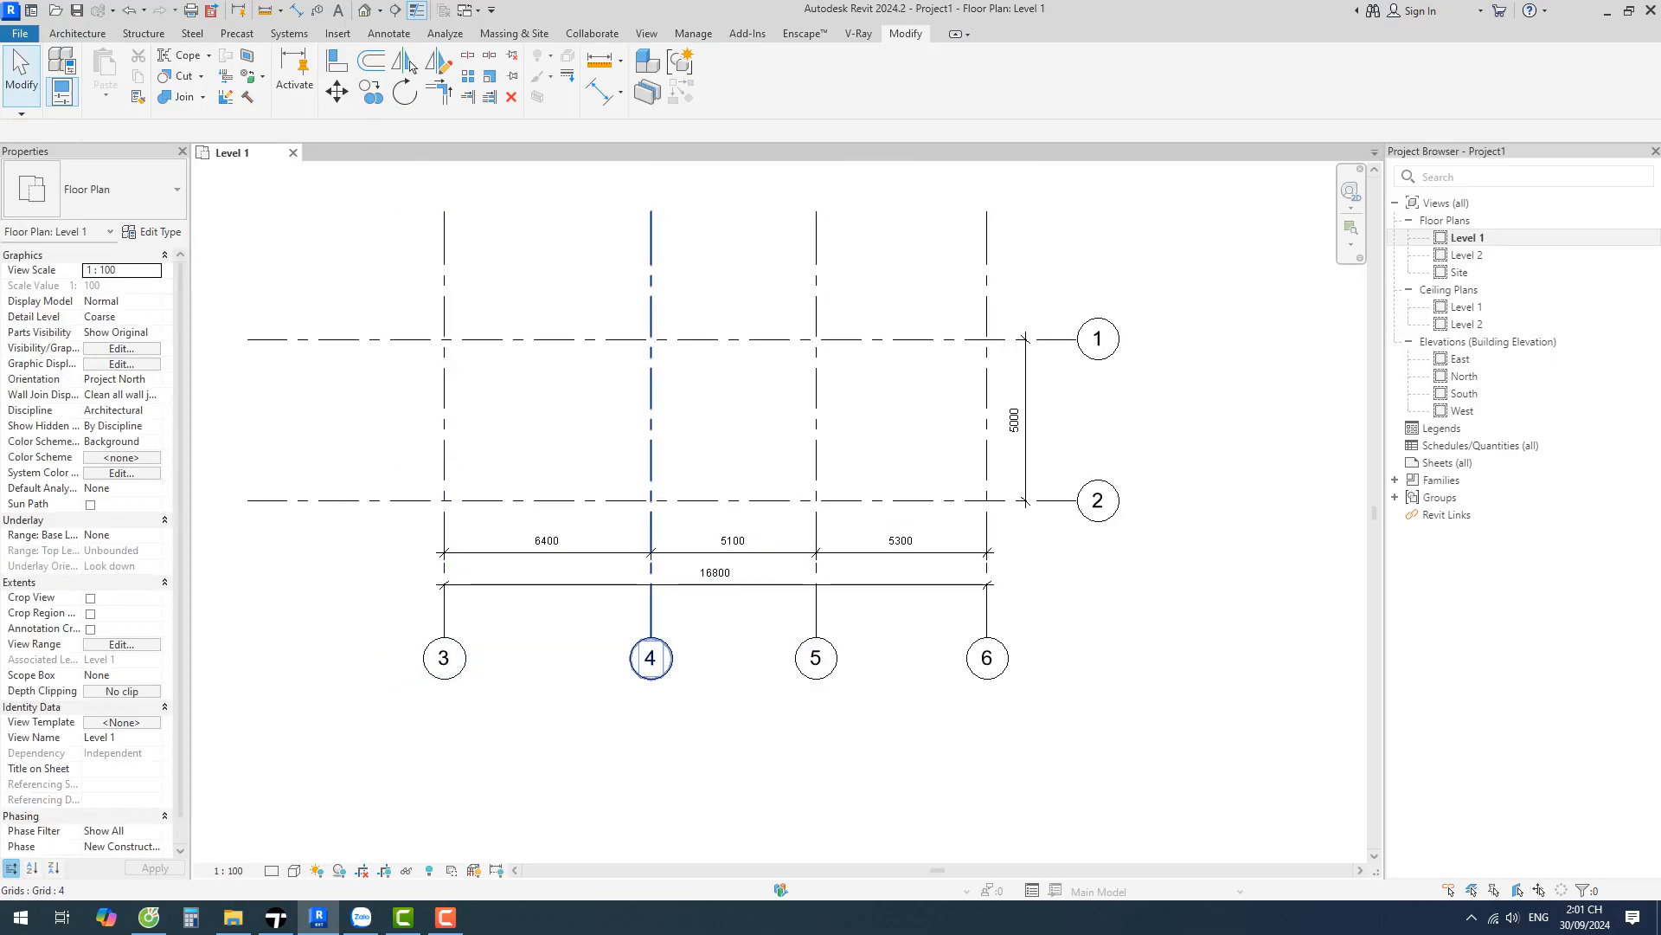
click(651, 617)
click(547, 540)
drag(518, 533, 525, 533)
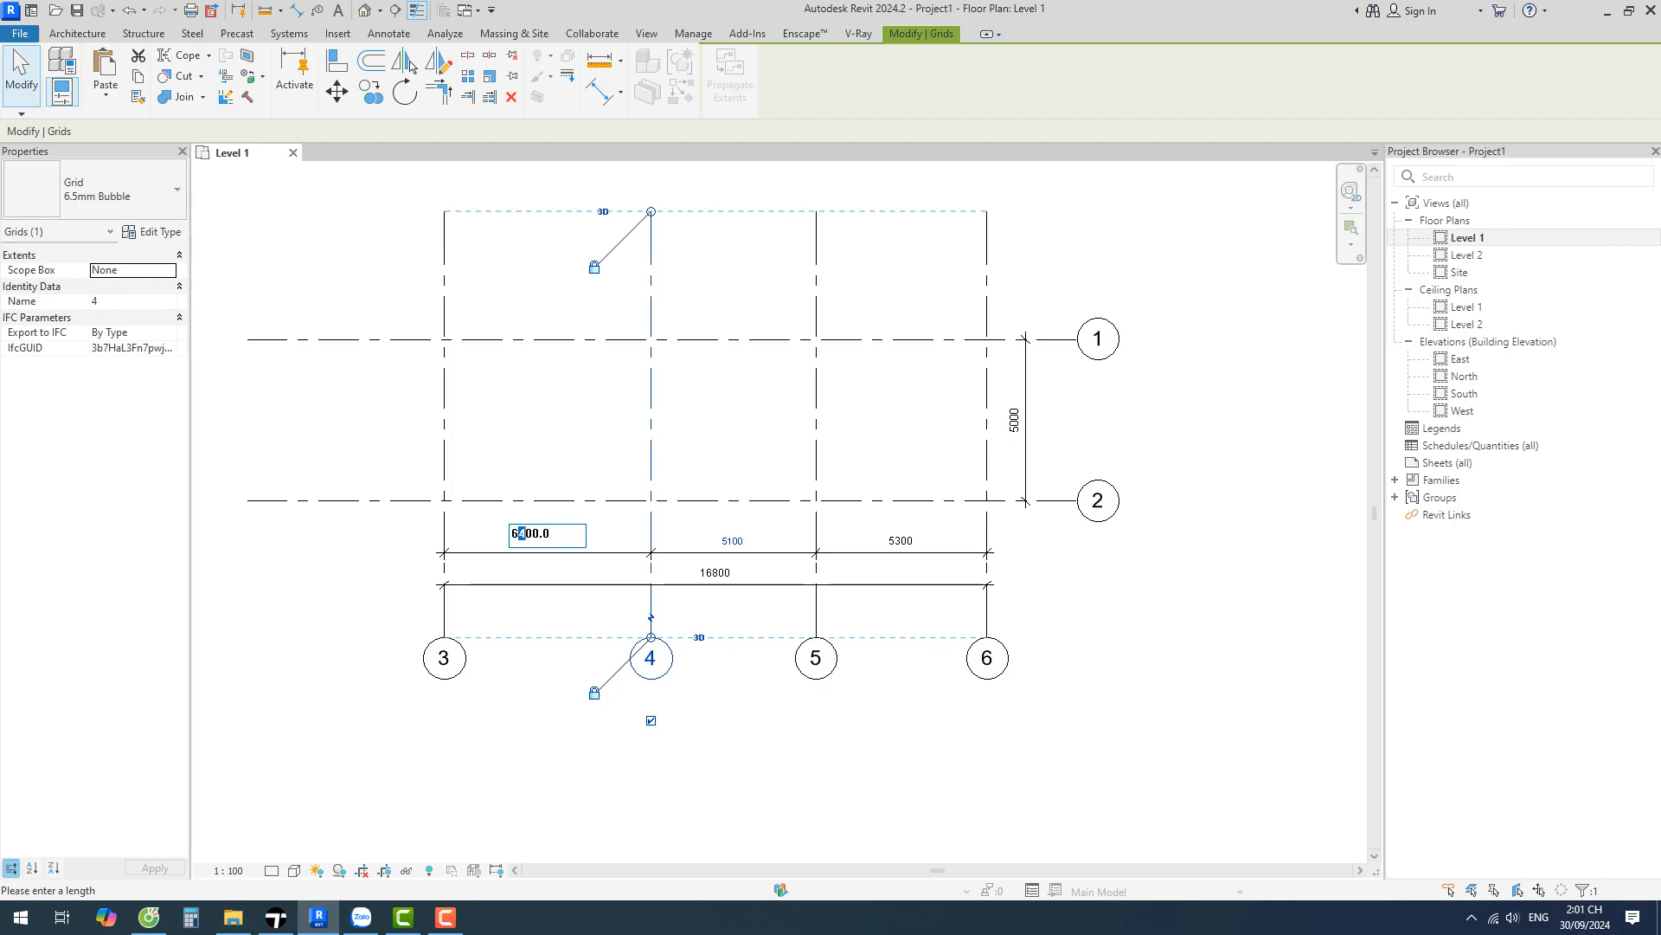
text(0)
key(Return)
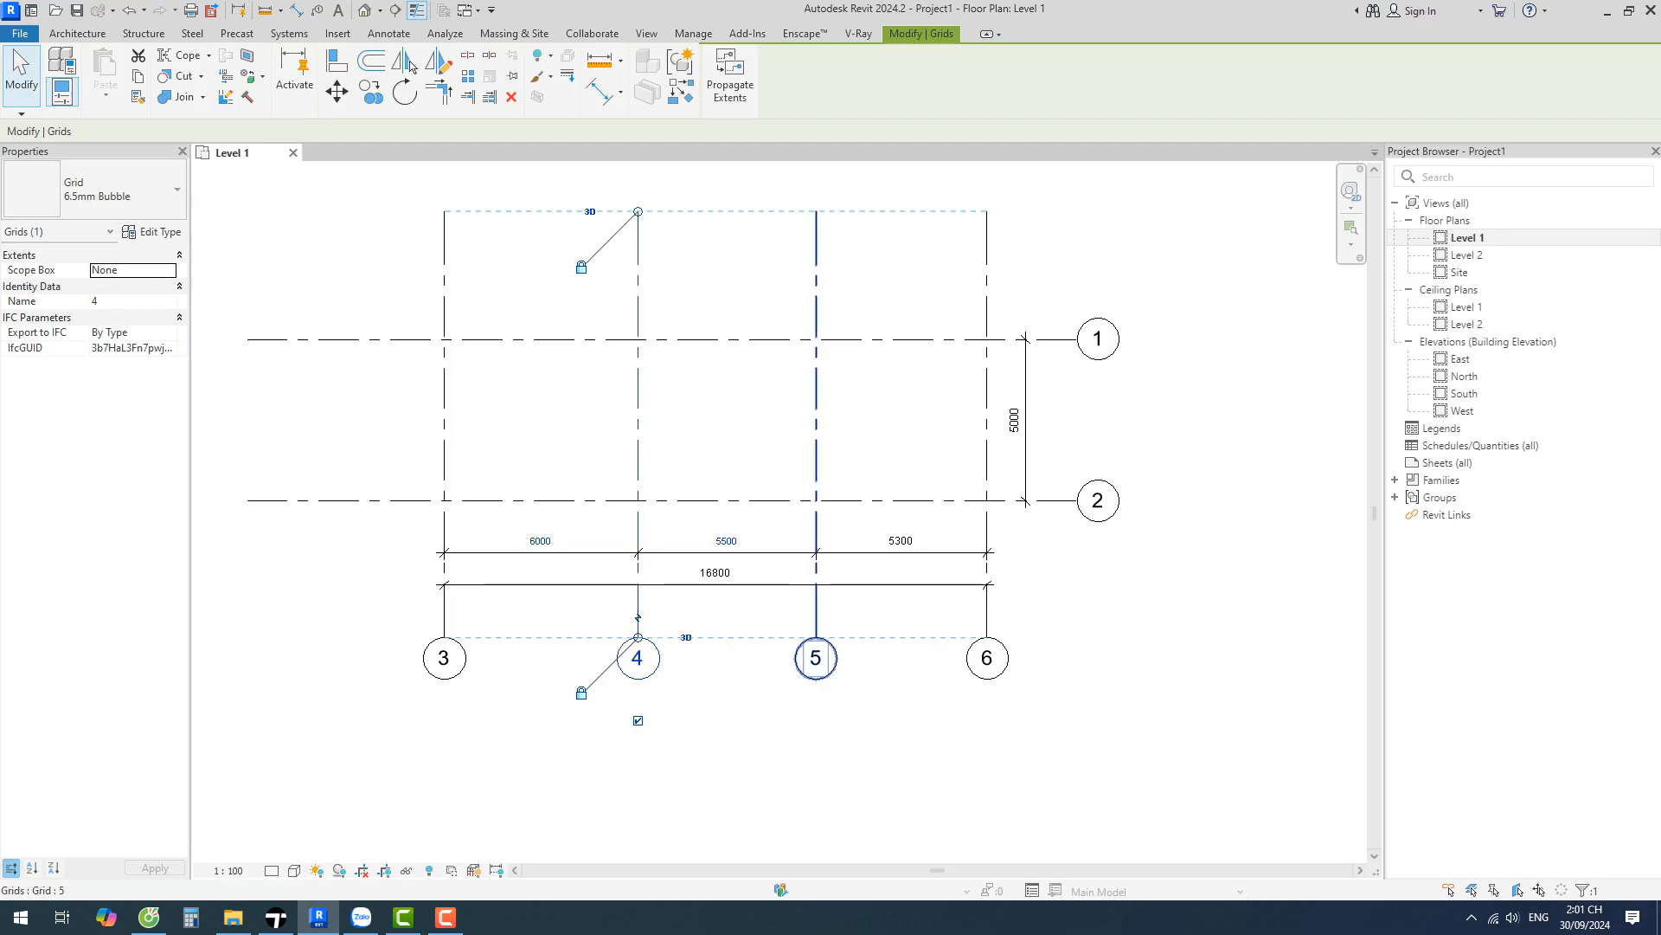
Shift grid 5 by setting its spacing from grid 4 to 5000 mm
click(815, 606)
click(727, 540)
drag(698, 533, 705, 533)
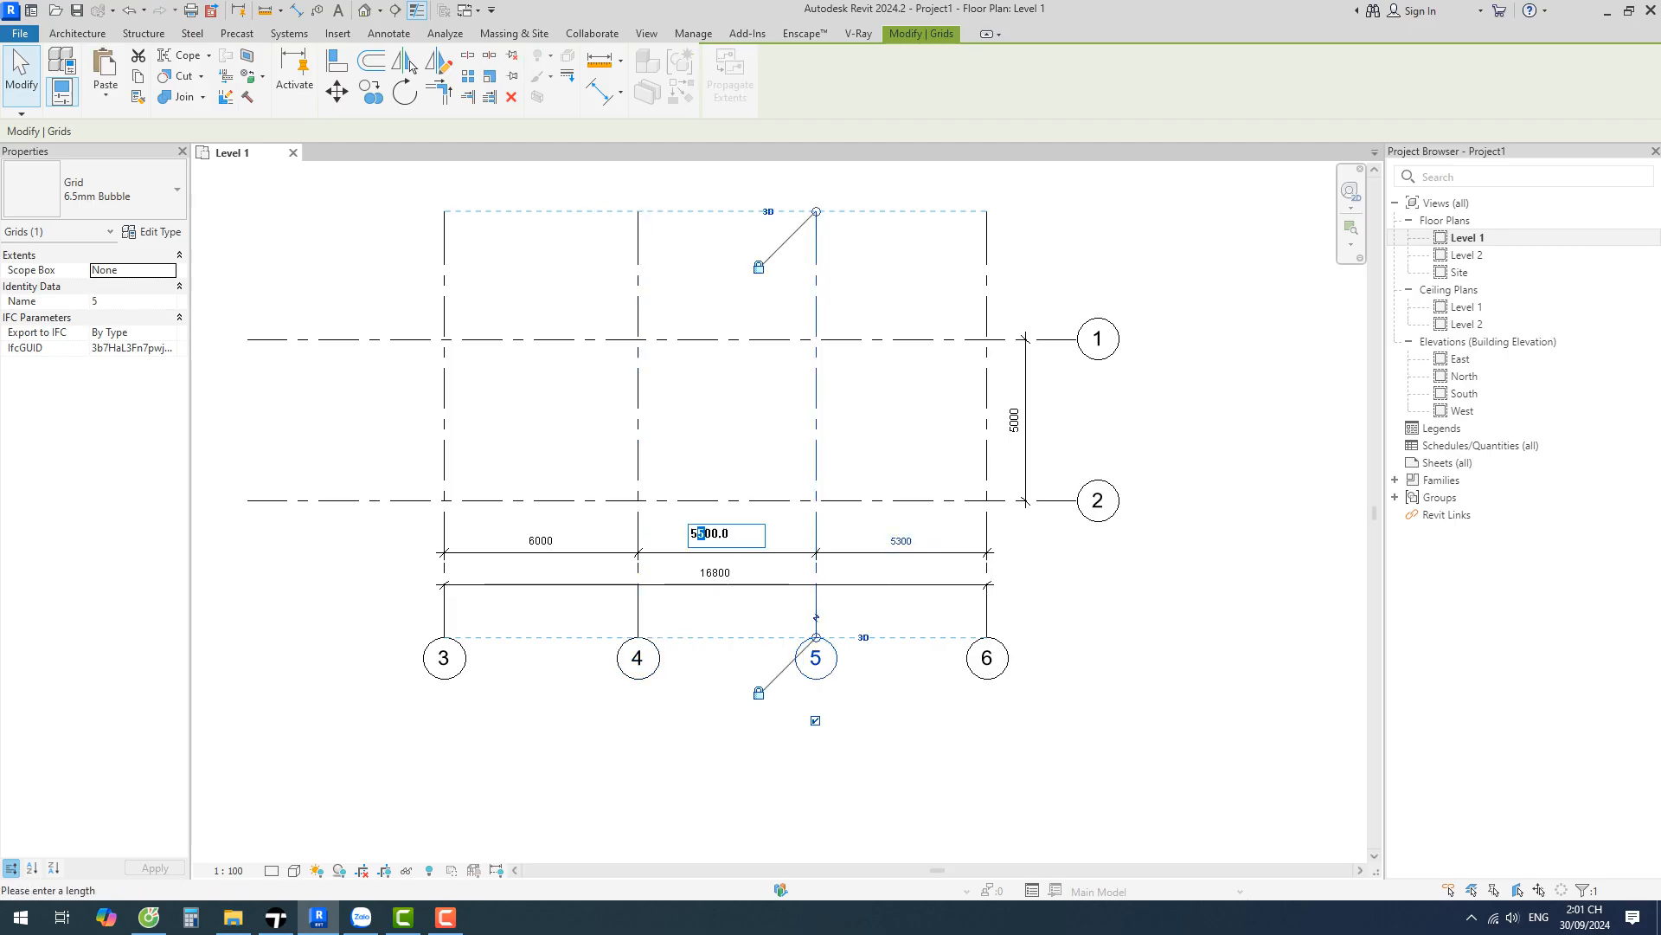
text(0)
key(Return)
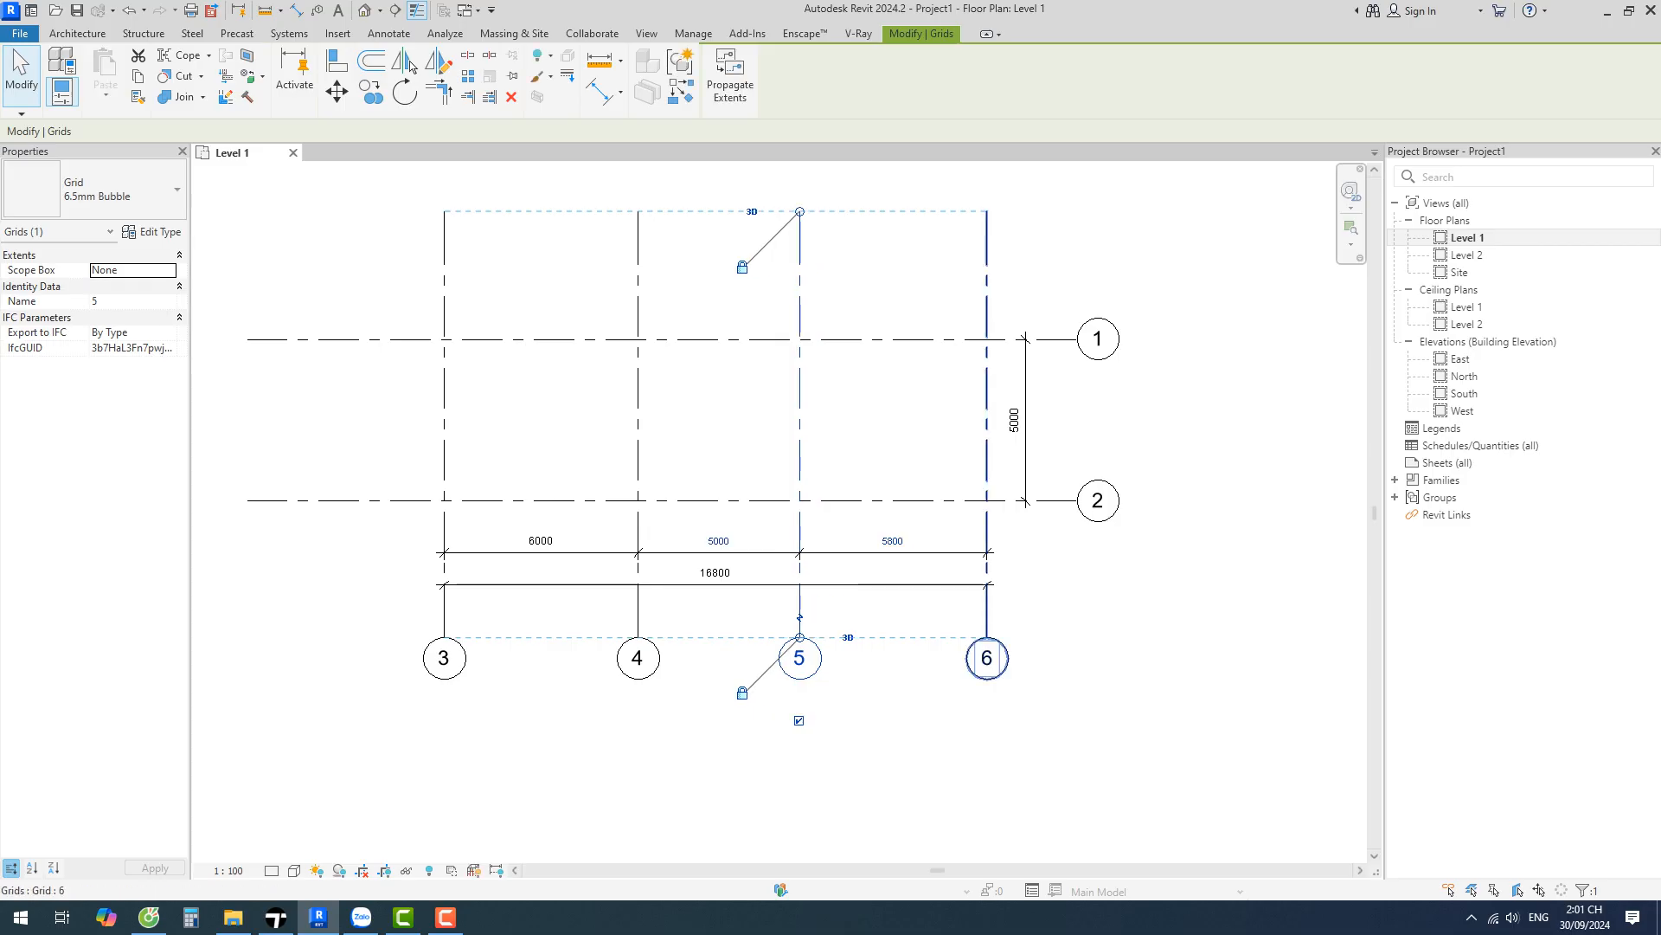
Shift grid 6 by setting its spacing from grid 5 to 6000 mm
click(987, 658)
click(892, 541)
click(872, 533)
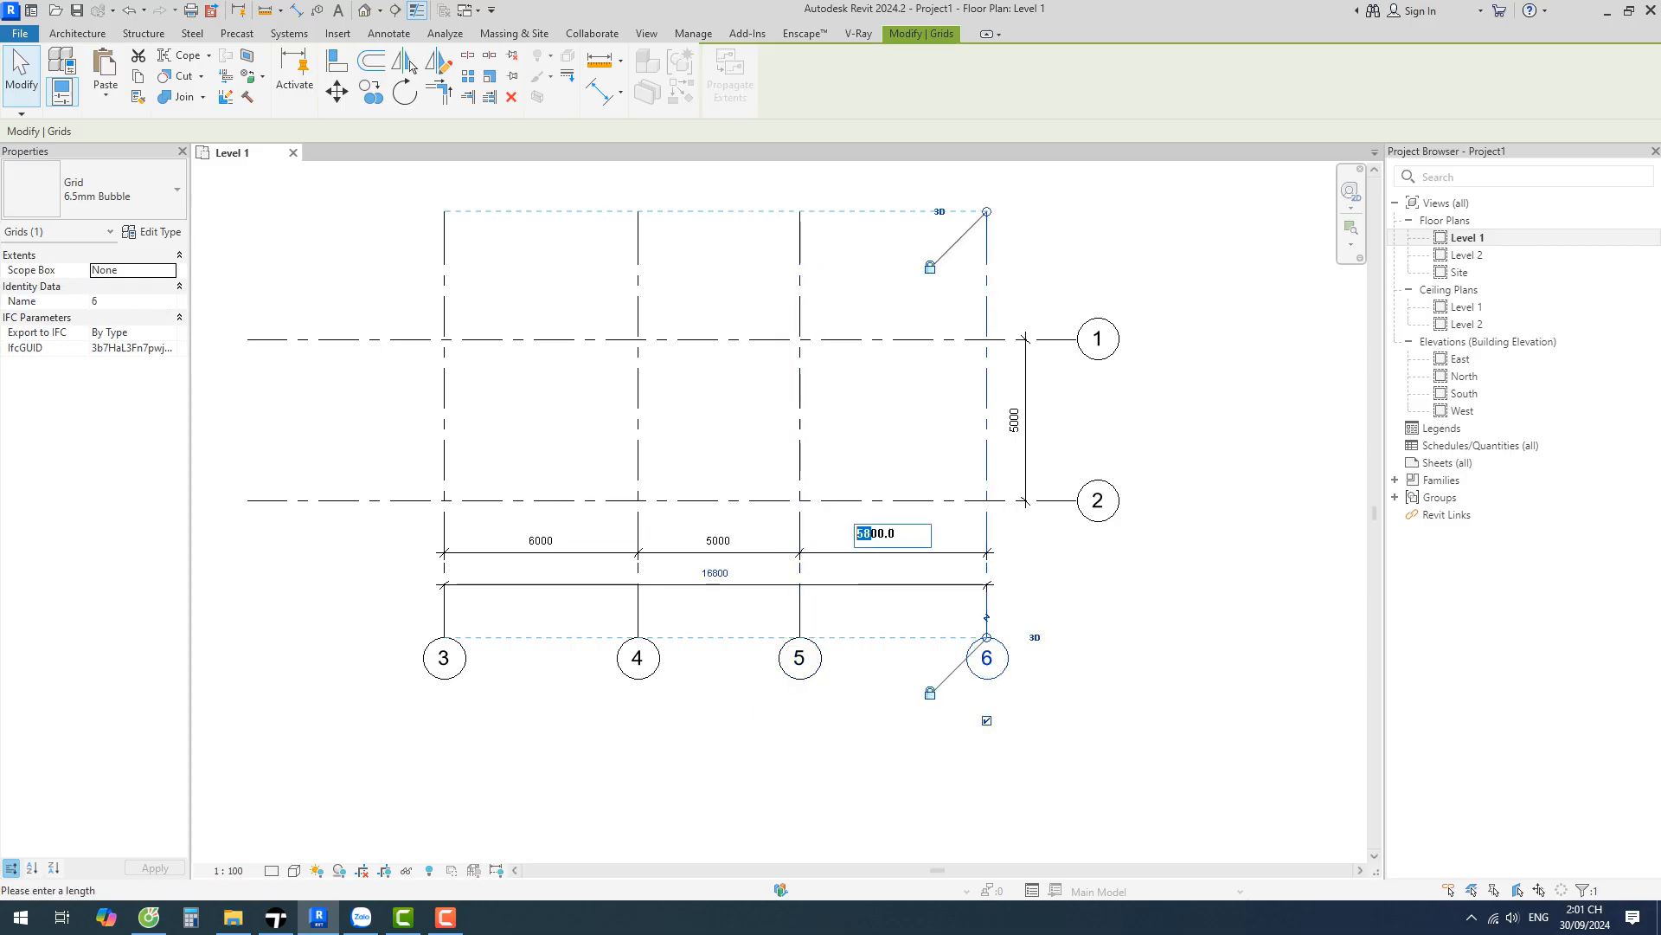
text(60)
key(Return)
key(Escape)
scroll(557, 709, down, 1)
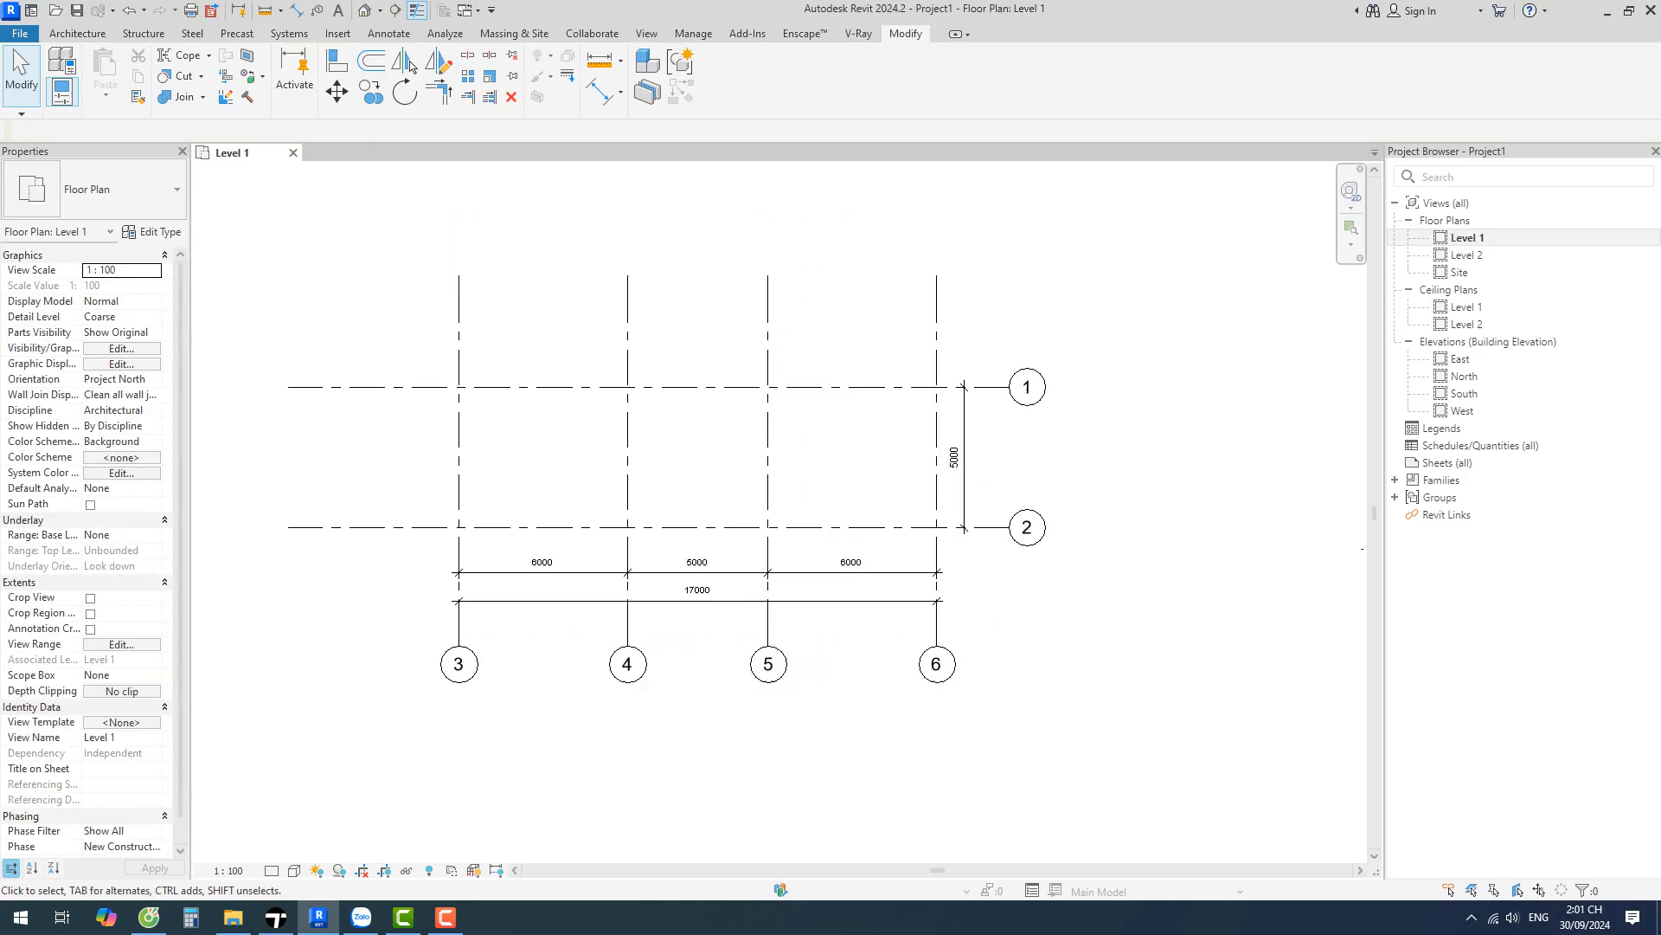
Move the dimension between grids 1 and 2 outward, closer to their bubbles
middle_drag(556, 709, 418, 767)
click(826, 540)
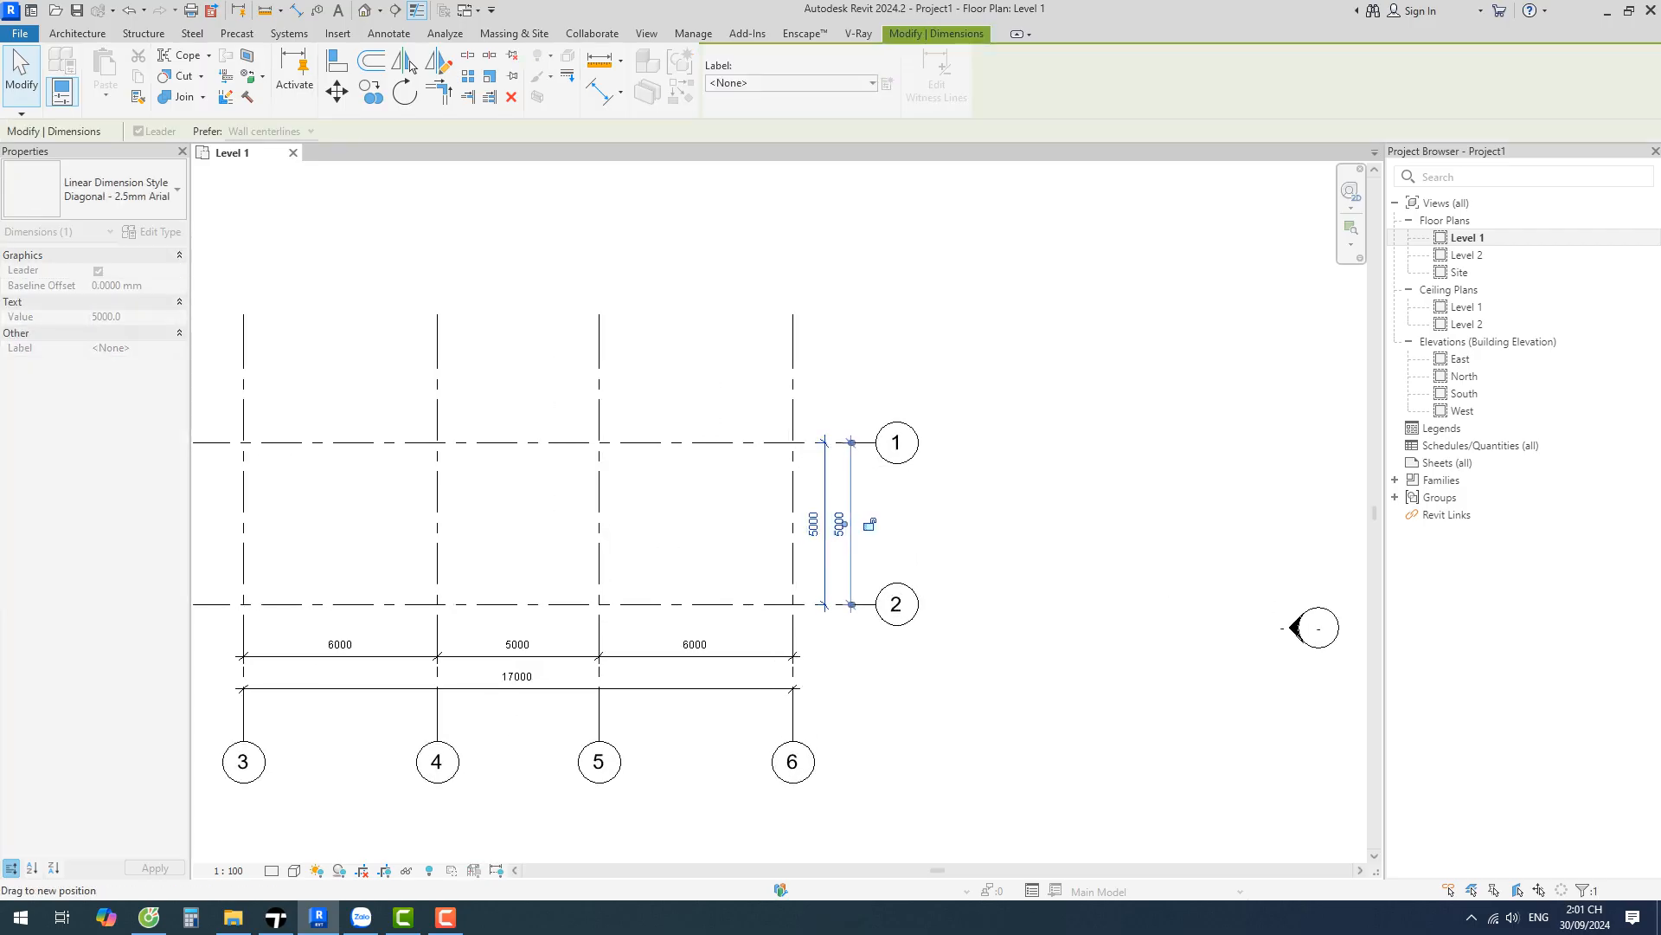
scroll(872, 568, up, 2)
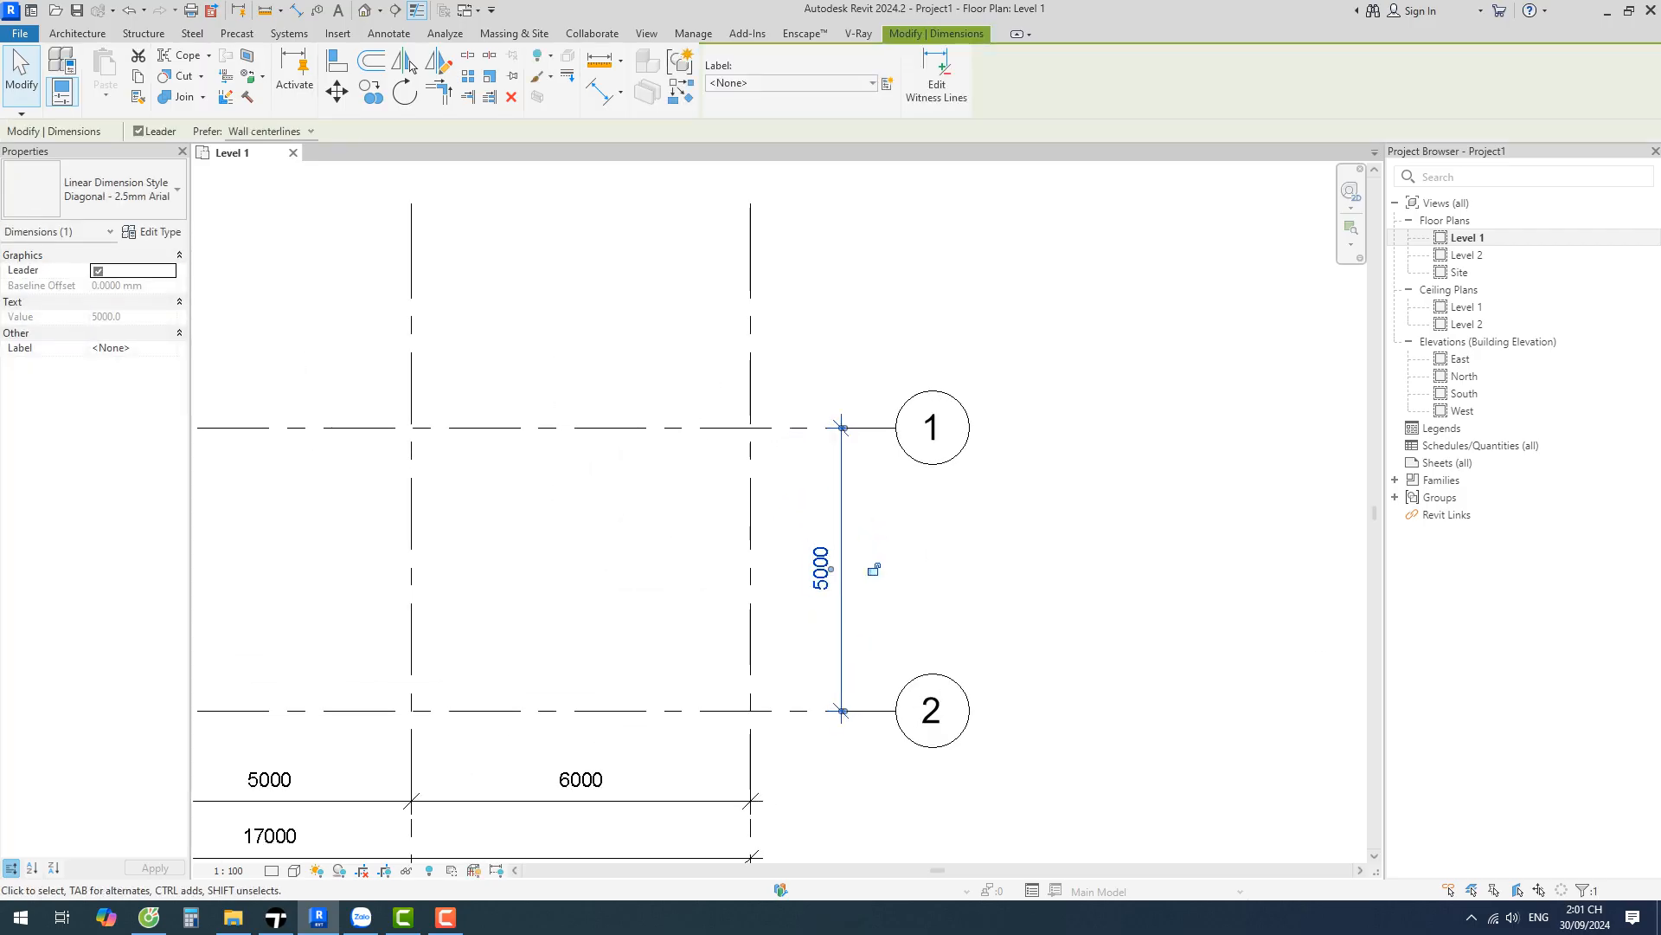
key(Escape)
scroll(1090, 510, down, 3)
scroll(1125, 554, up, 2)
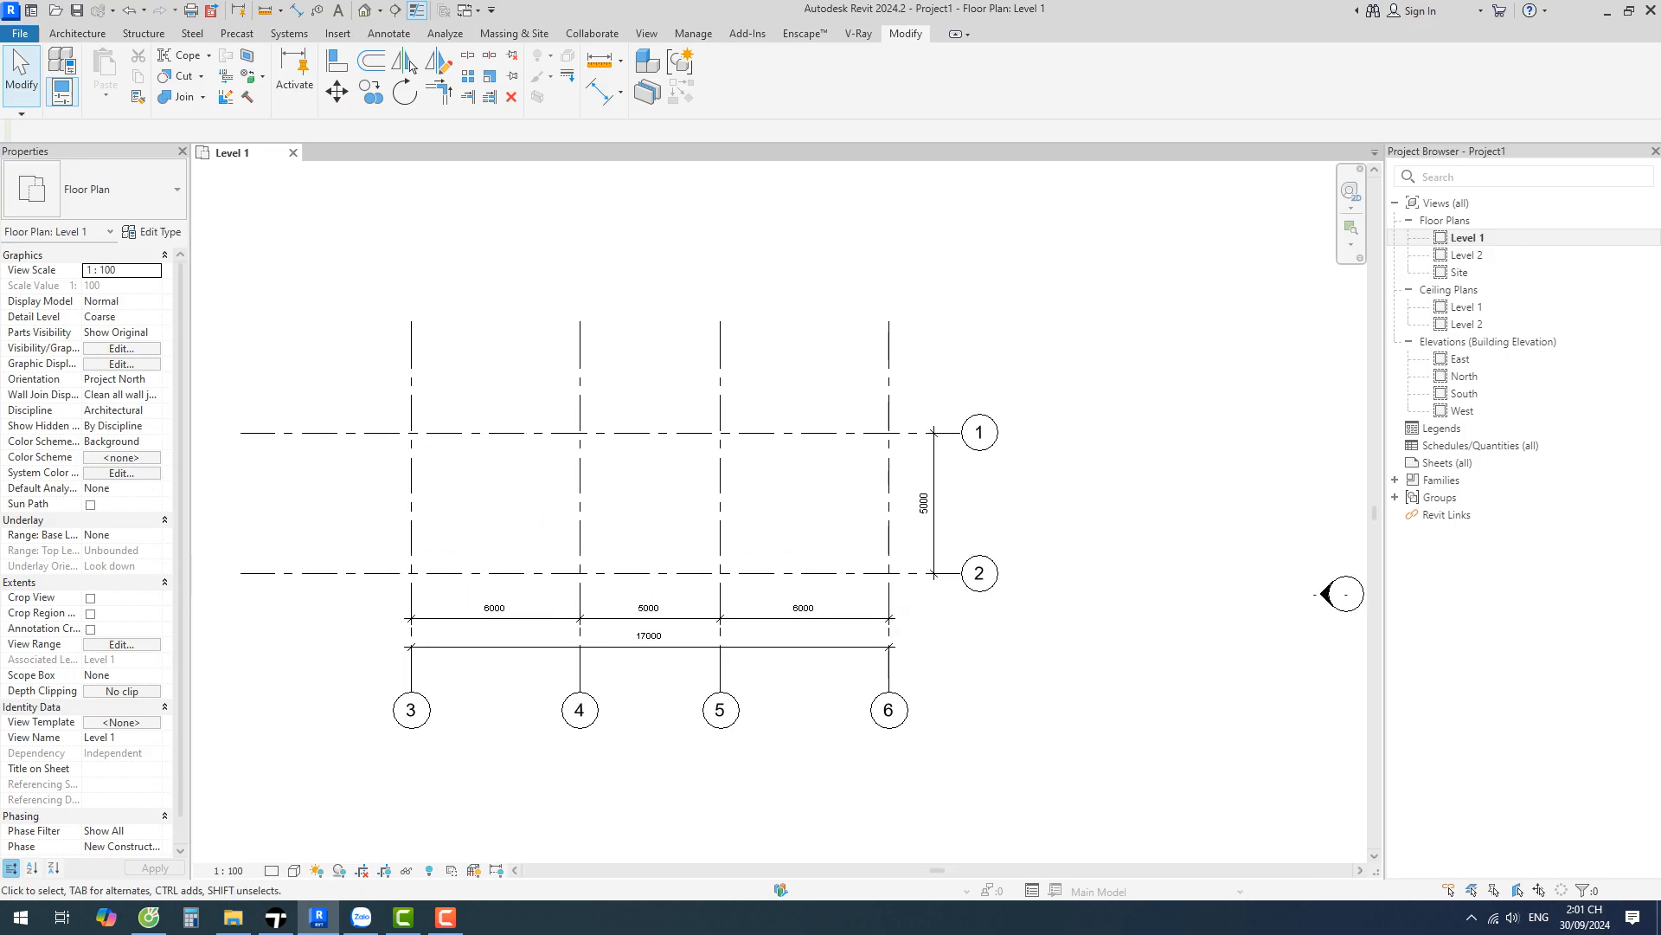
mouse_move(1108, 559)
middle_down()
mouse_move(1063, 577)
mouse_move(1128, 535)
middle_up()
scroll(1116, 532, down, 1)
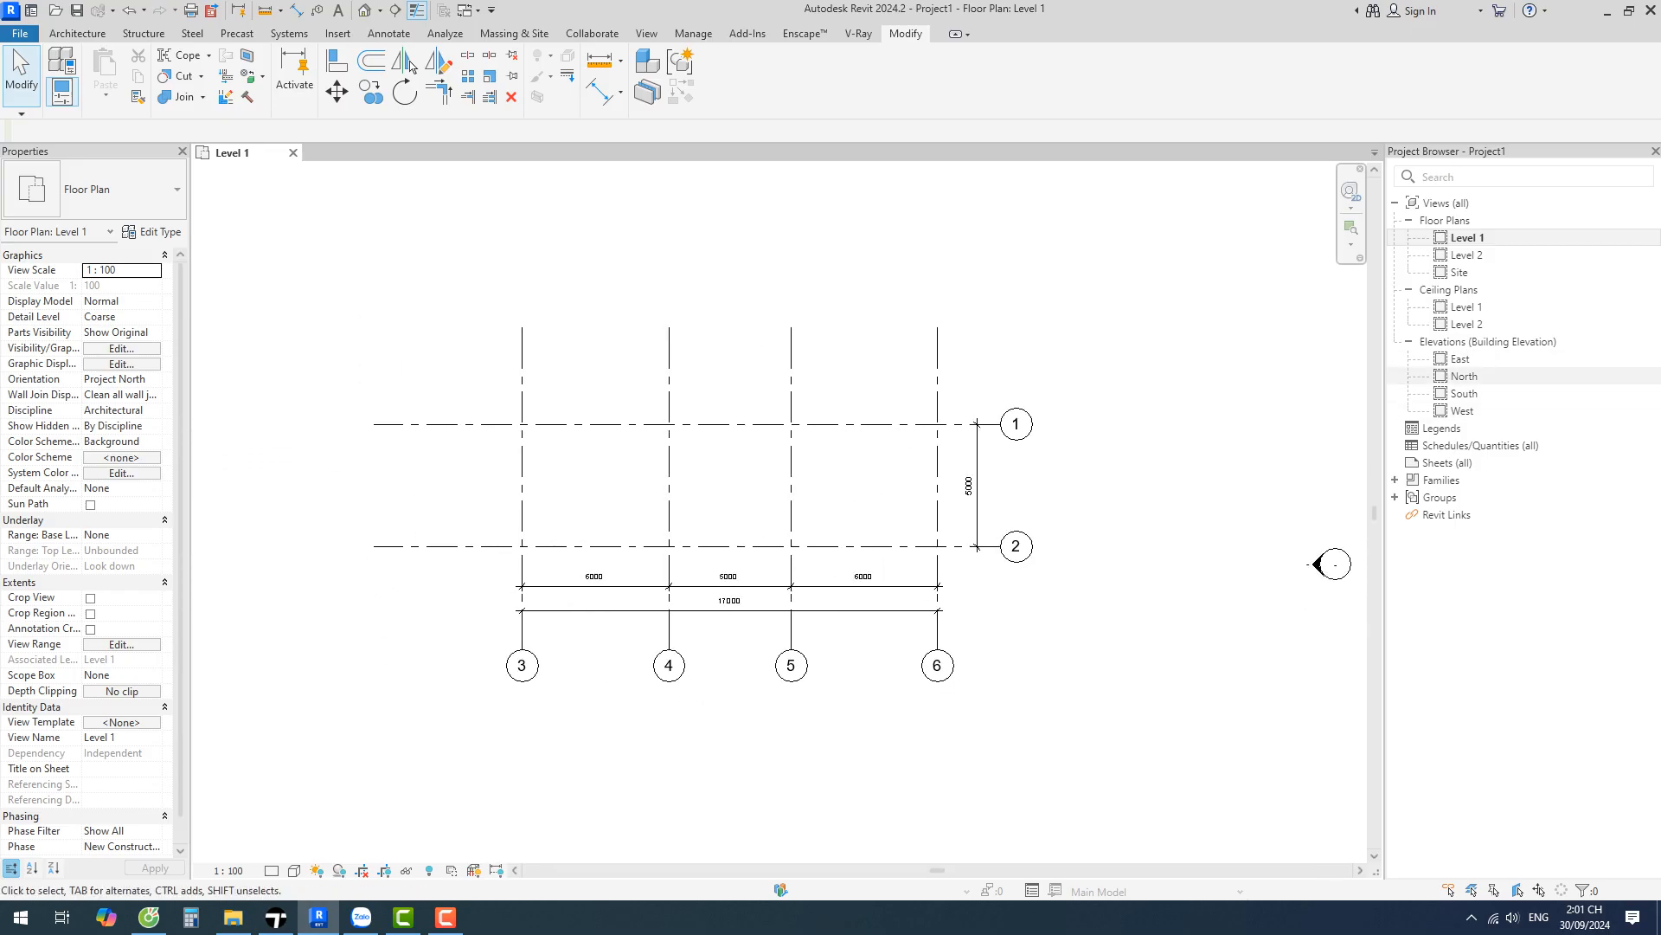
In the East elevation, set the 6.5mm Bubble grid type's default Non-Plan View Symbols to Bottom
double_click(1460, 358)
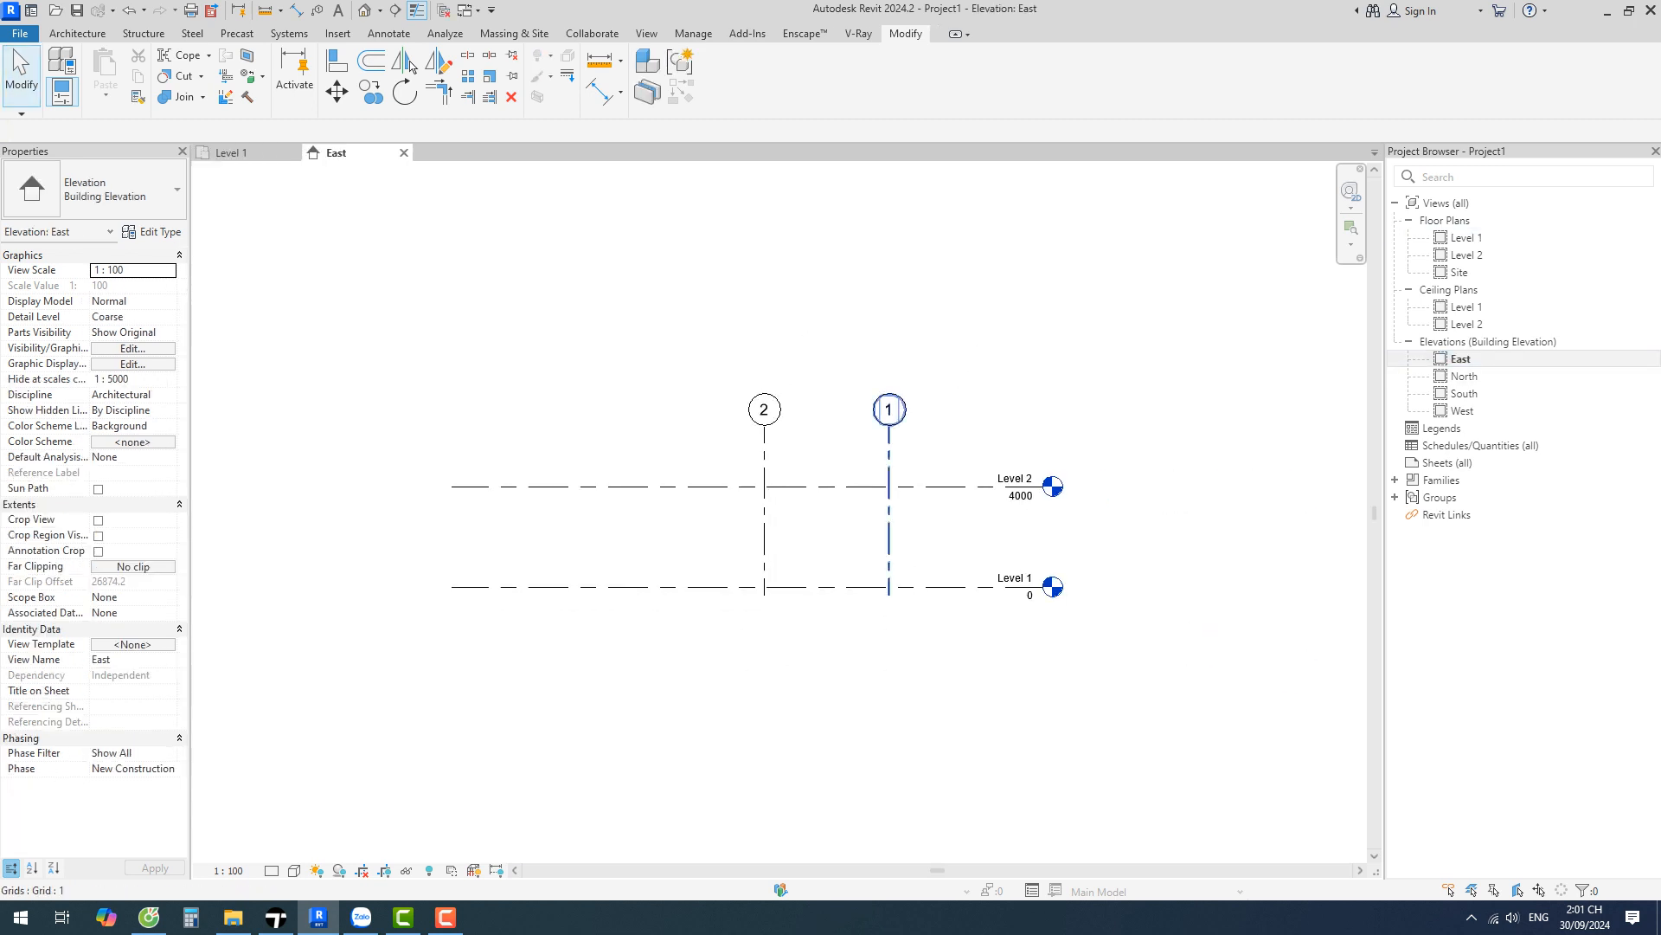
click(889, 439)
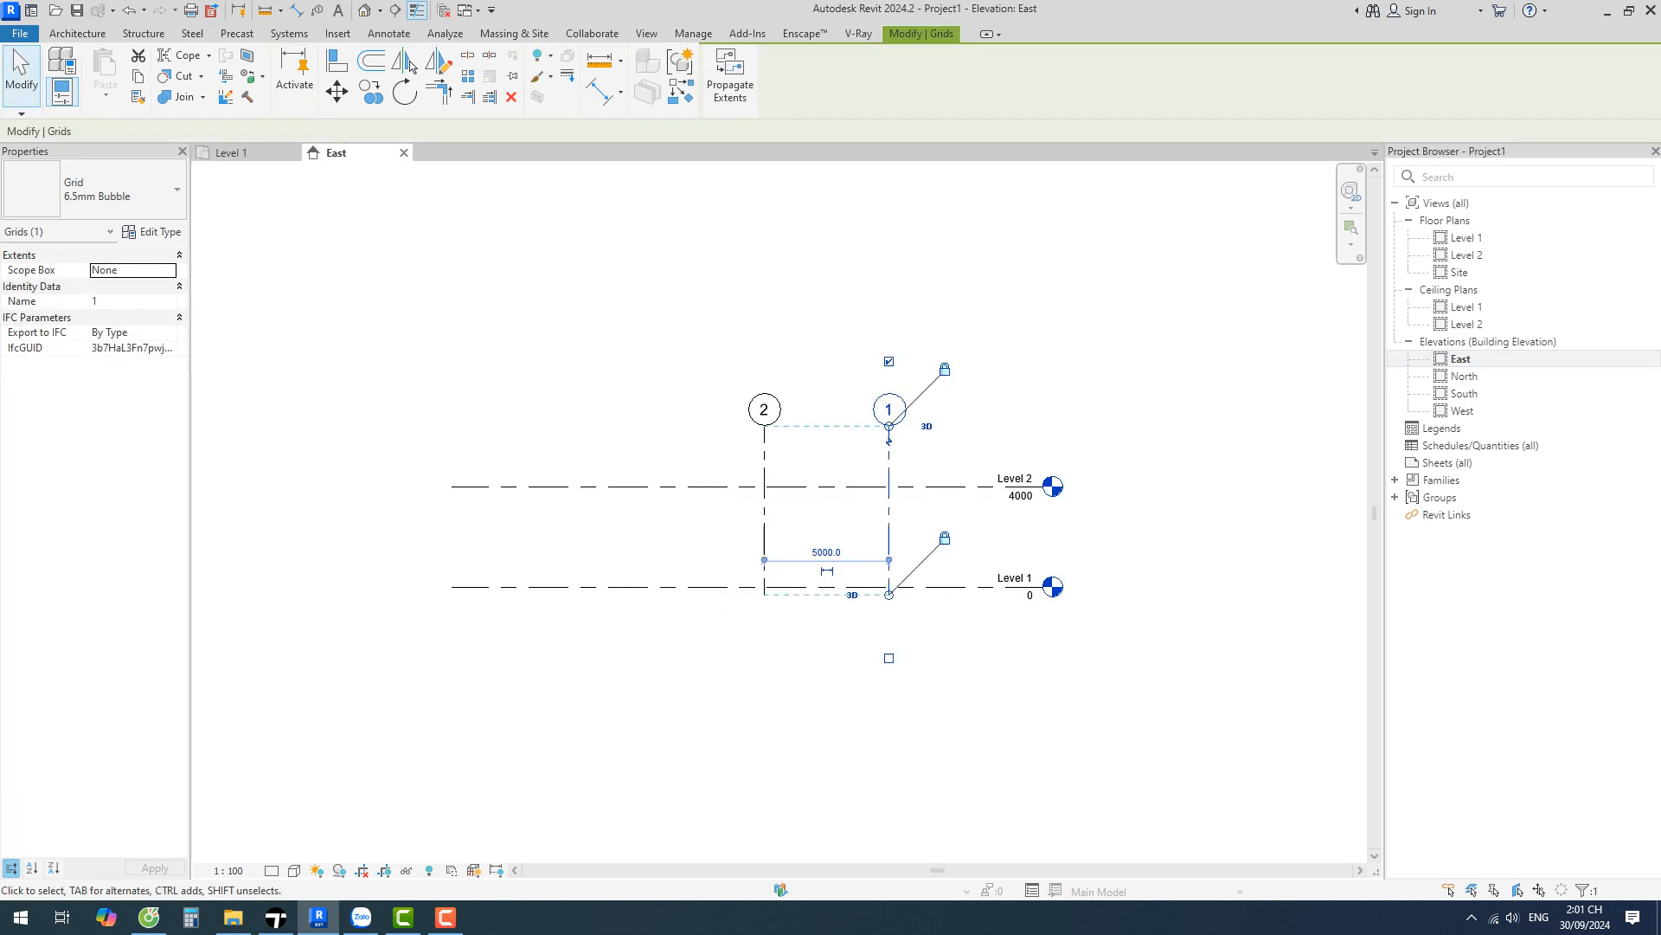
click(151, 231)
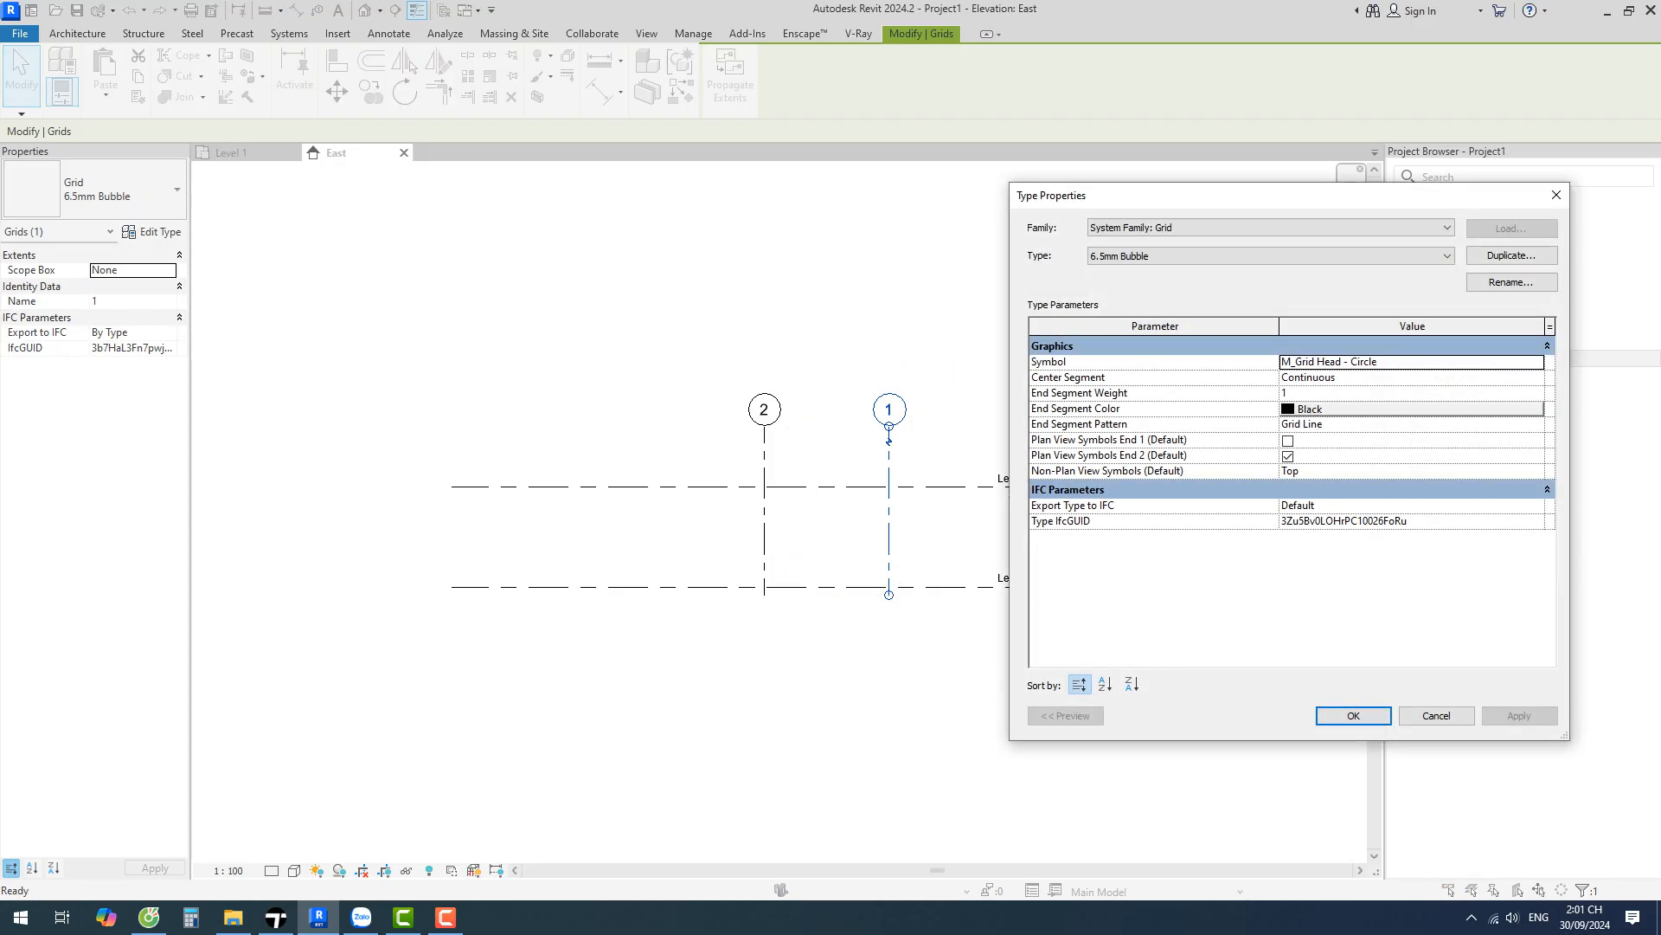
click(1536, 470)
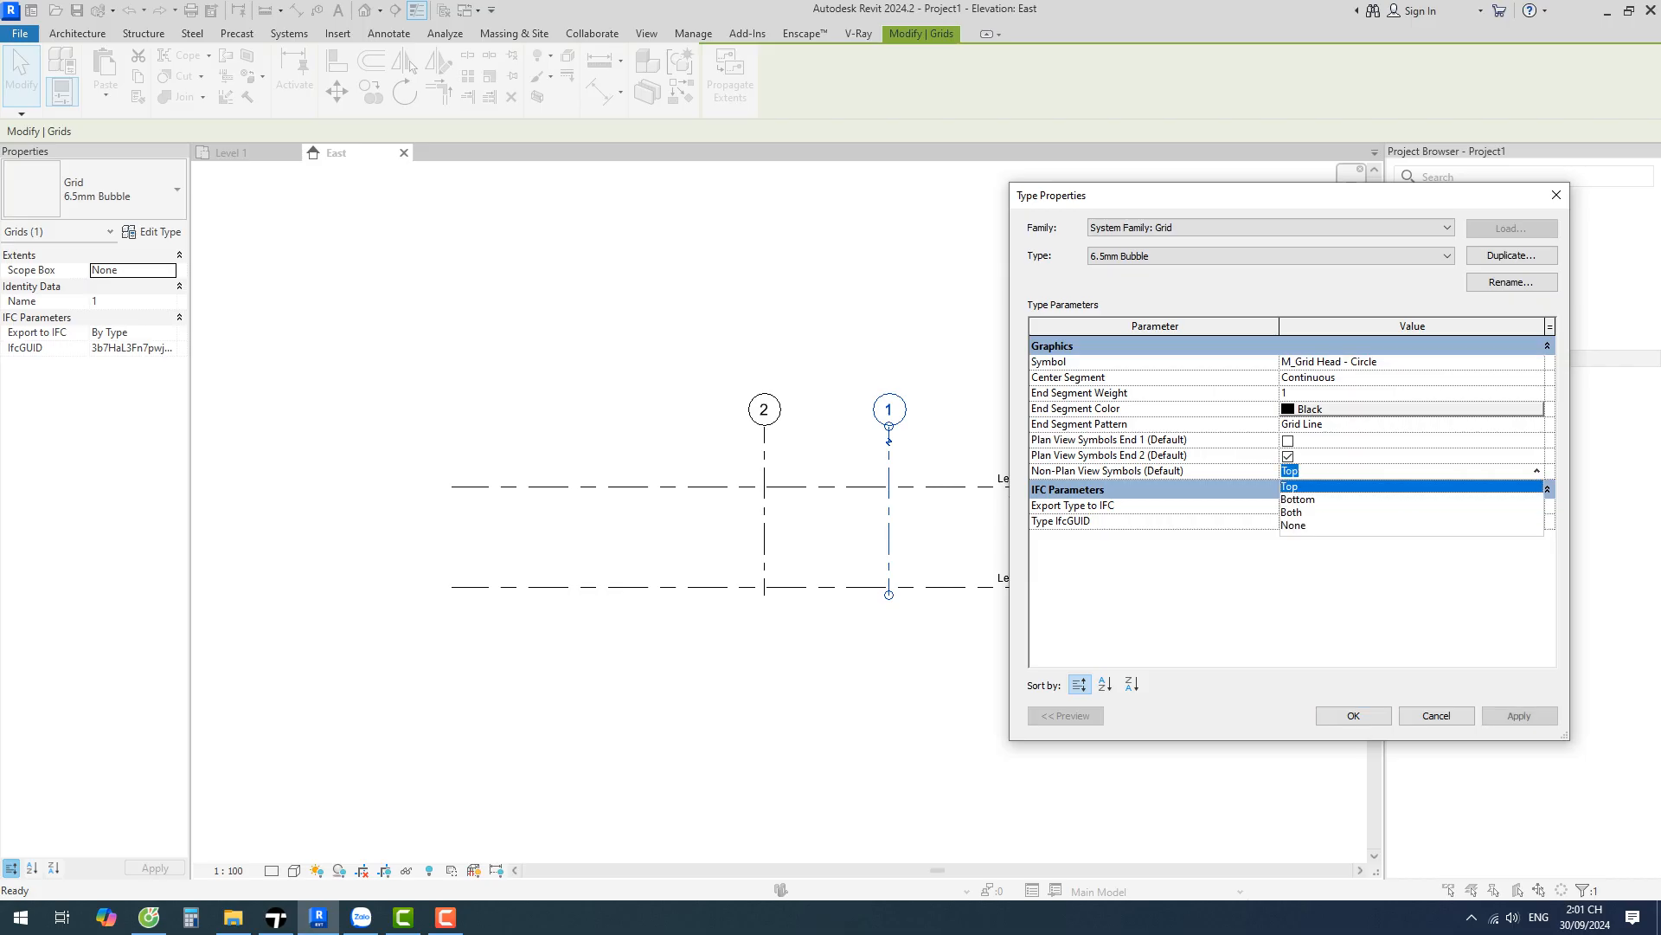
click(1411, 499)
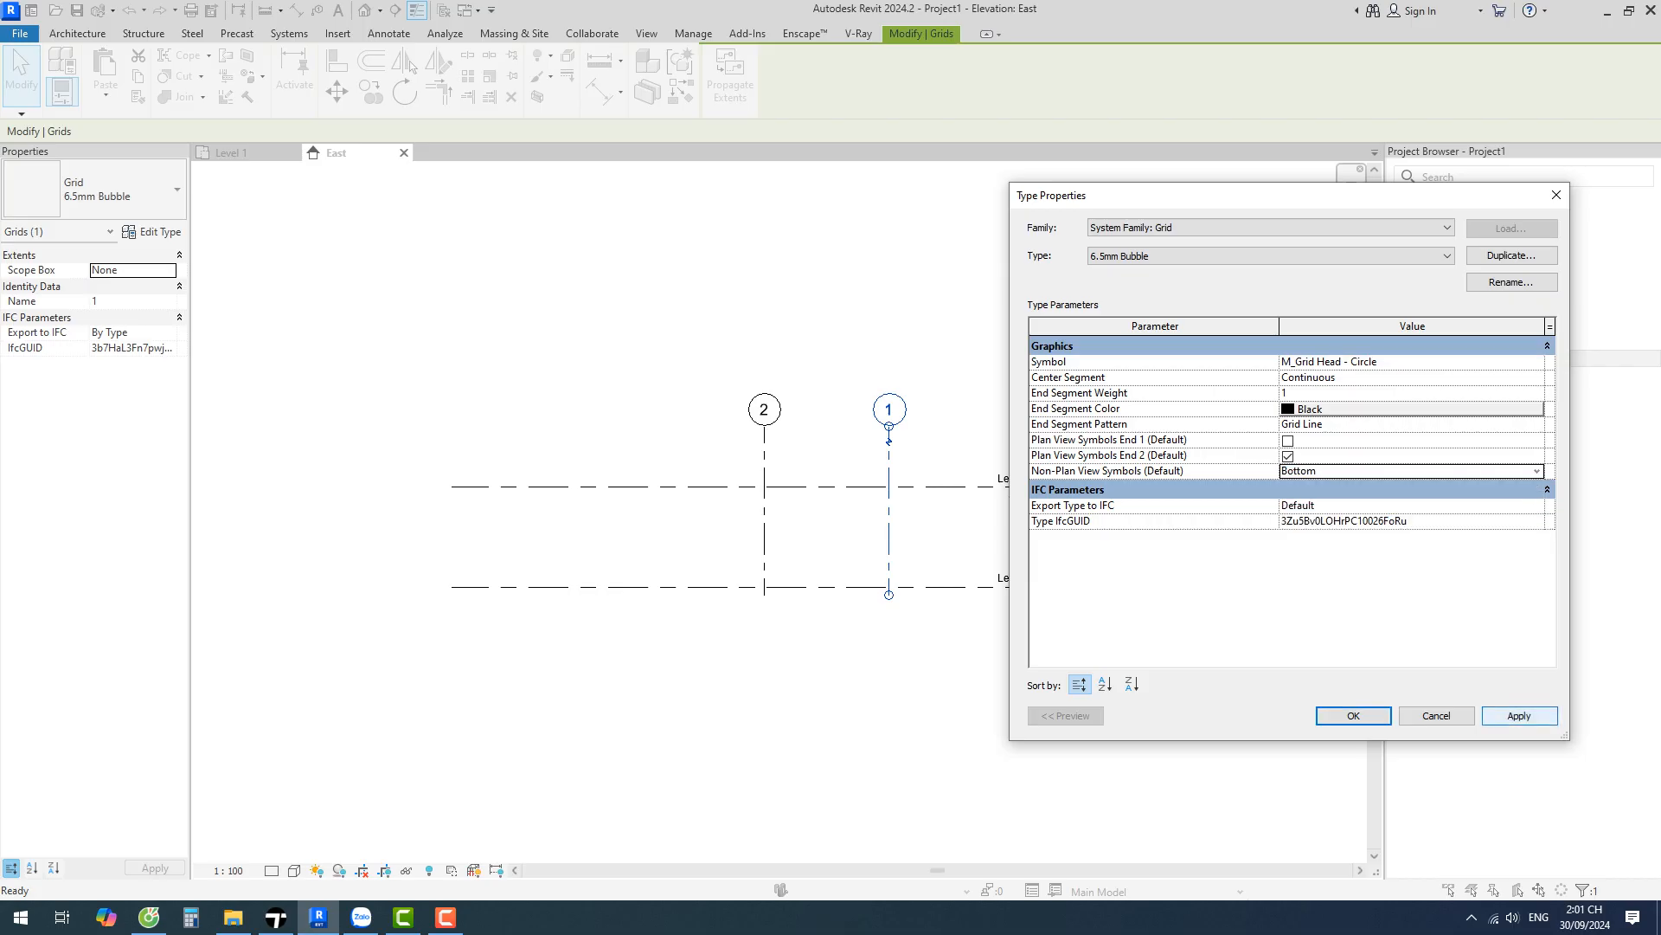
click(1520, 715)
click(1352, 714)
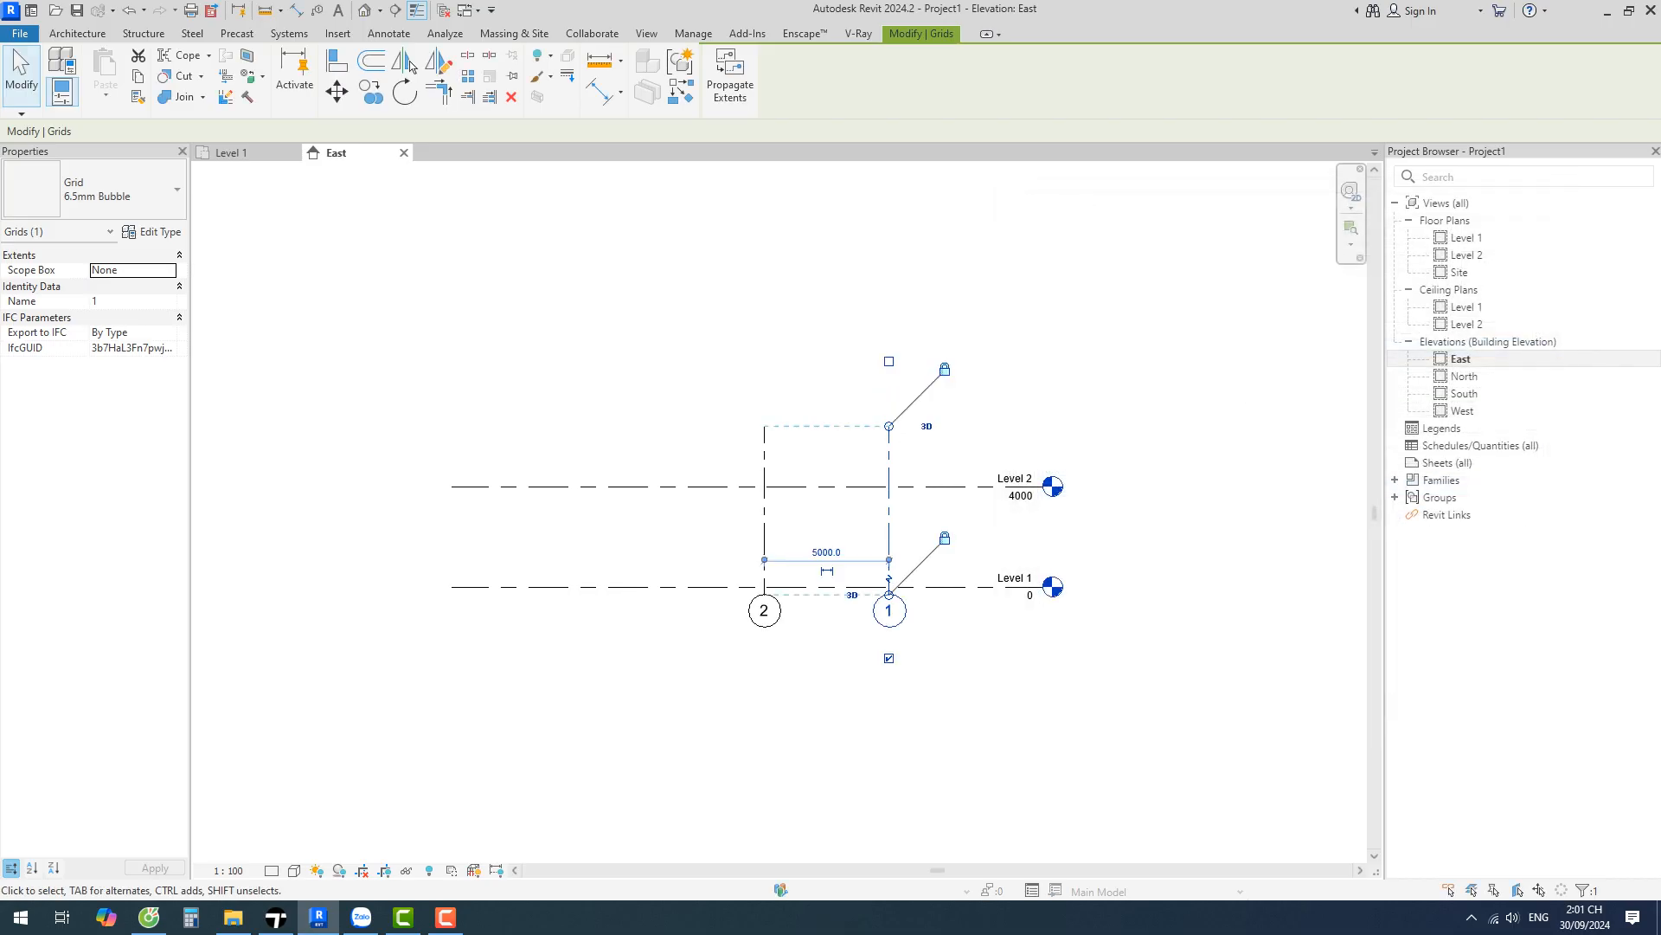
Extend the lower ends of grids 1 and 2 further below Level 1
drag(888, 594, 889, 656)
key(Escape)
scroll(828, 419, down, 2)
Draw two levels above Level 2 at elevations 7500 and 11300, matching the extents of the existing levels
click(975, 460)
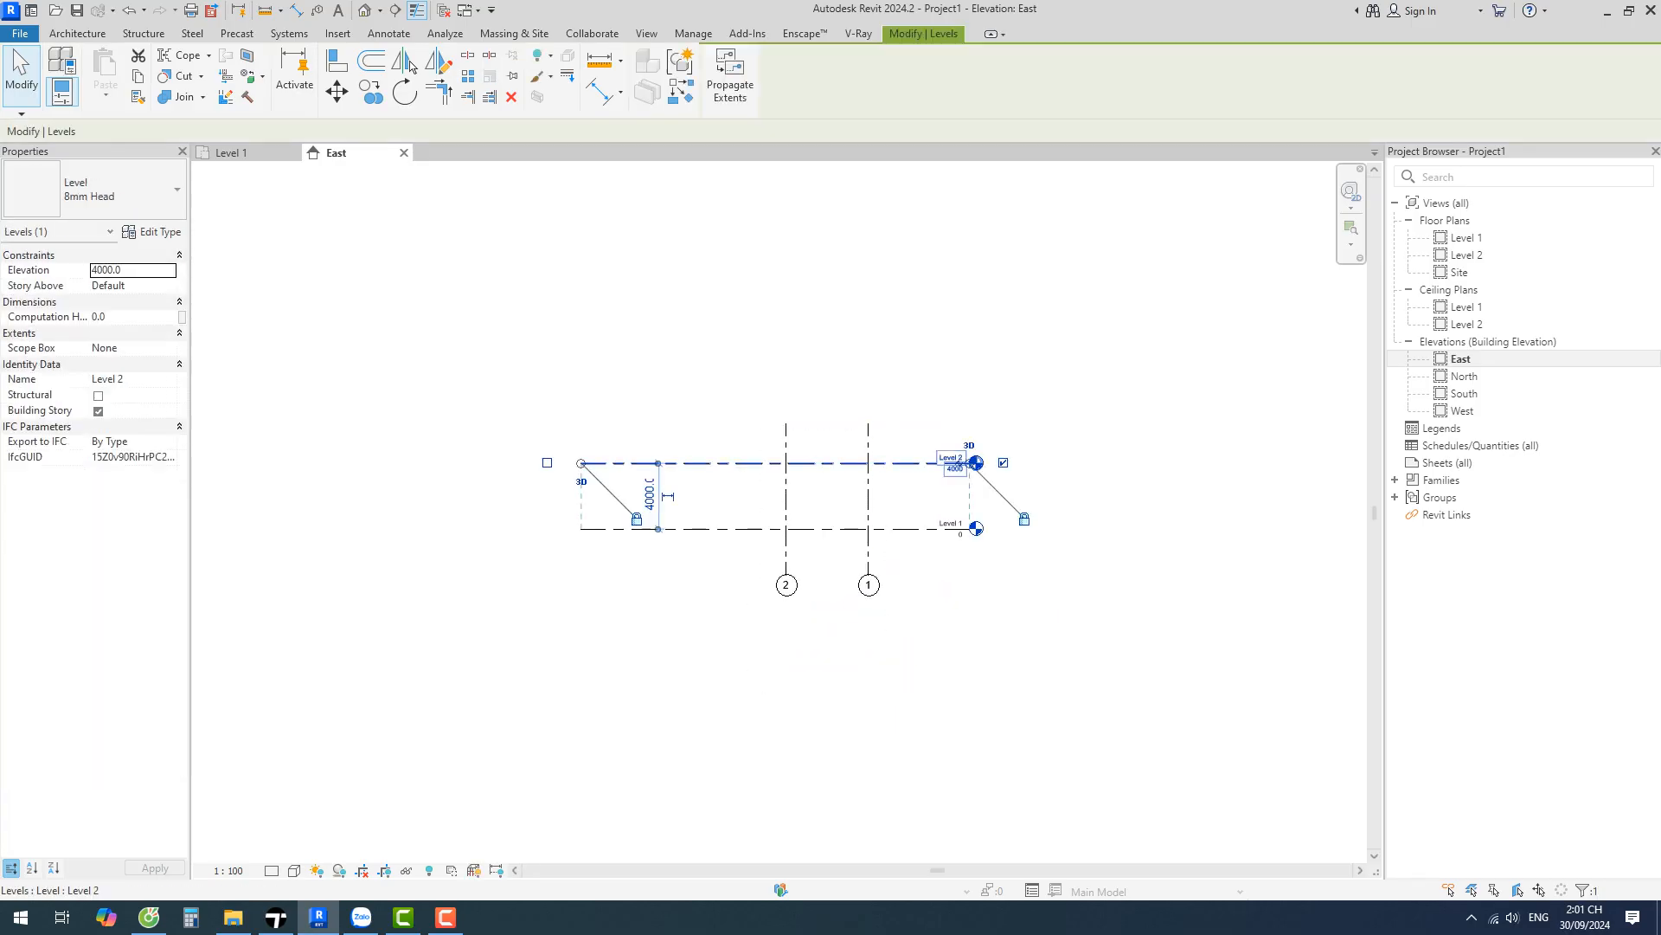
key(Escape)
click(77, 33)
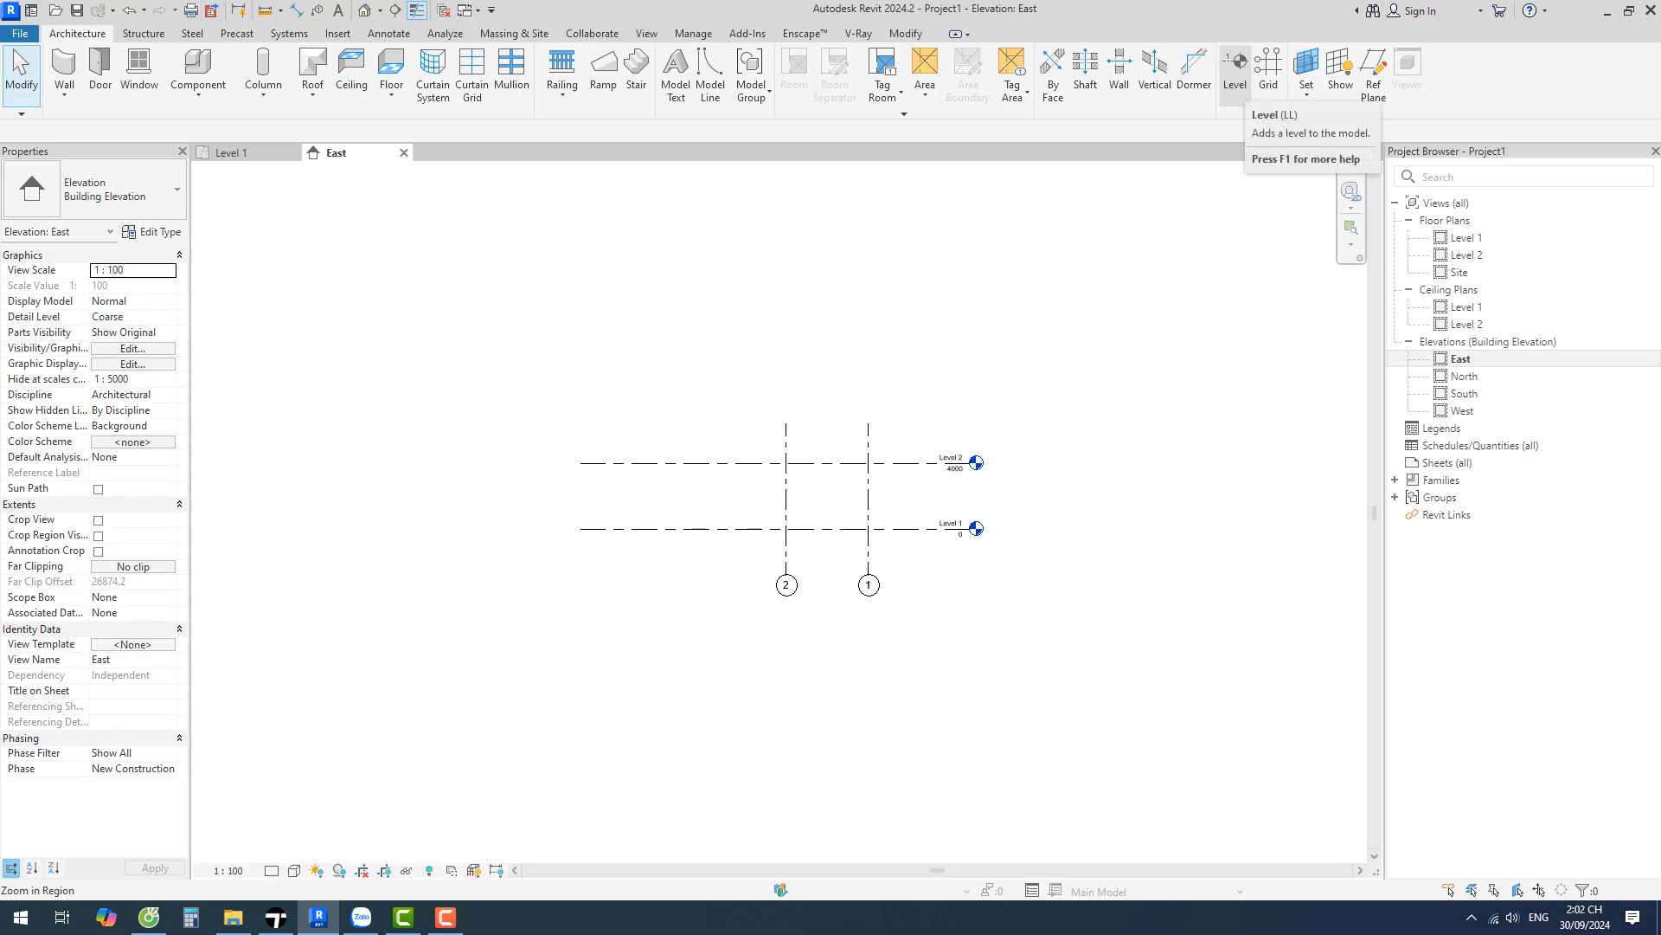
click(1235, 69)
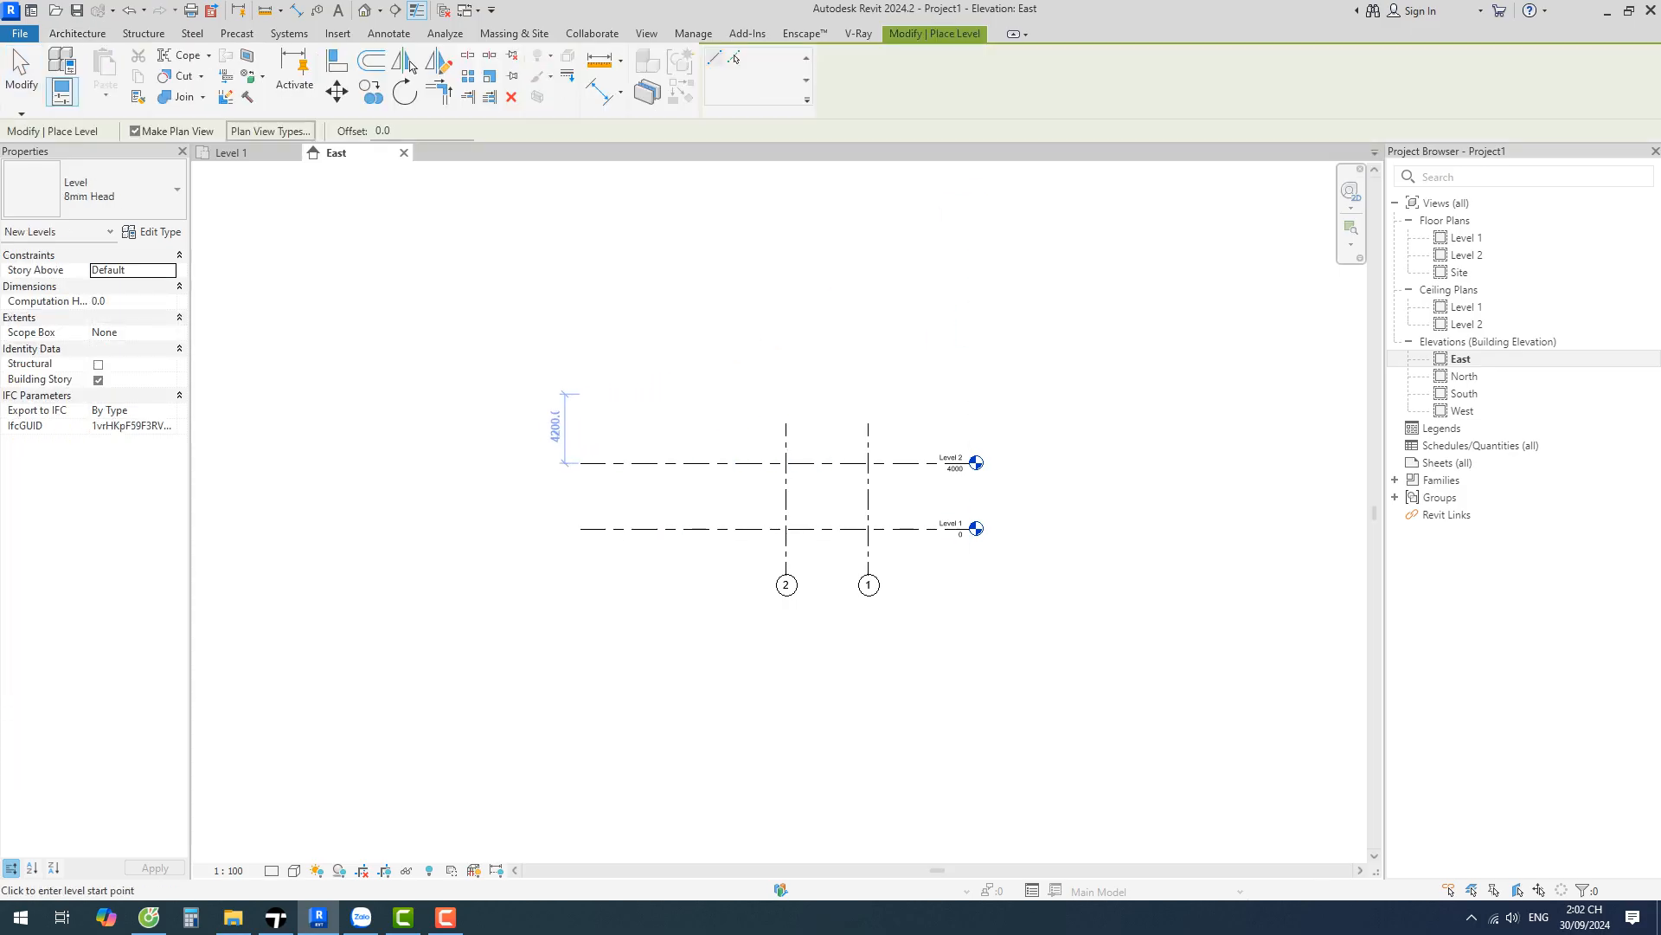
click(581, 405)
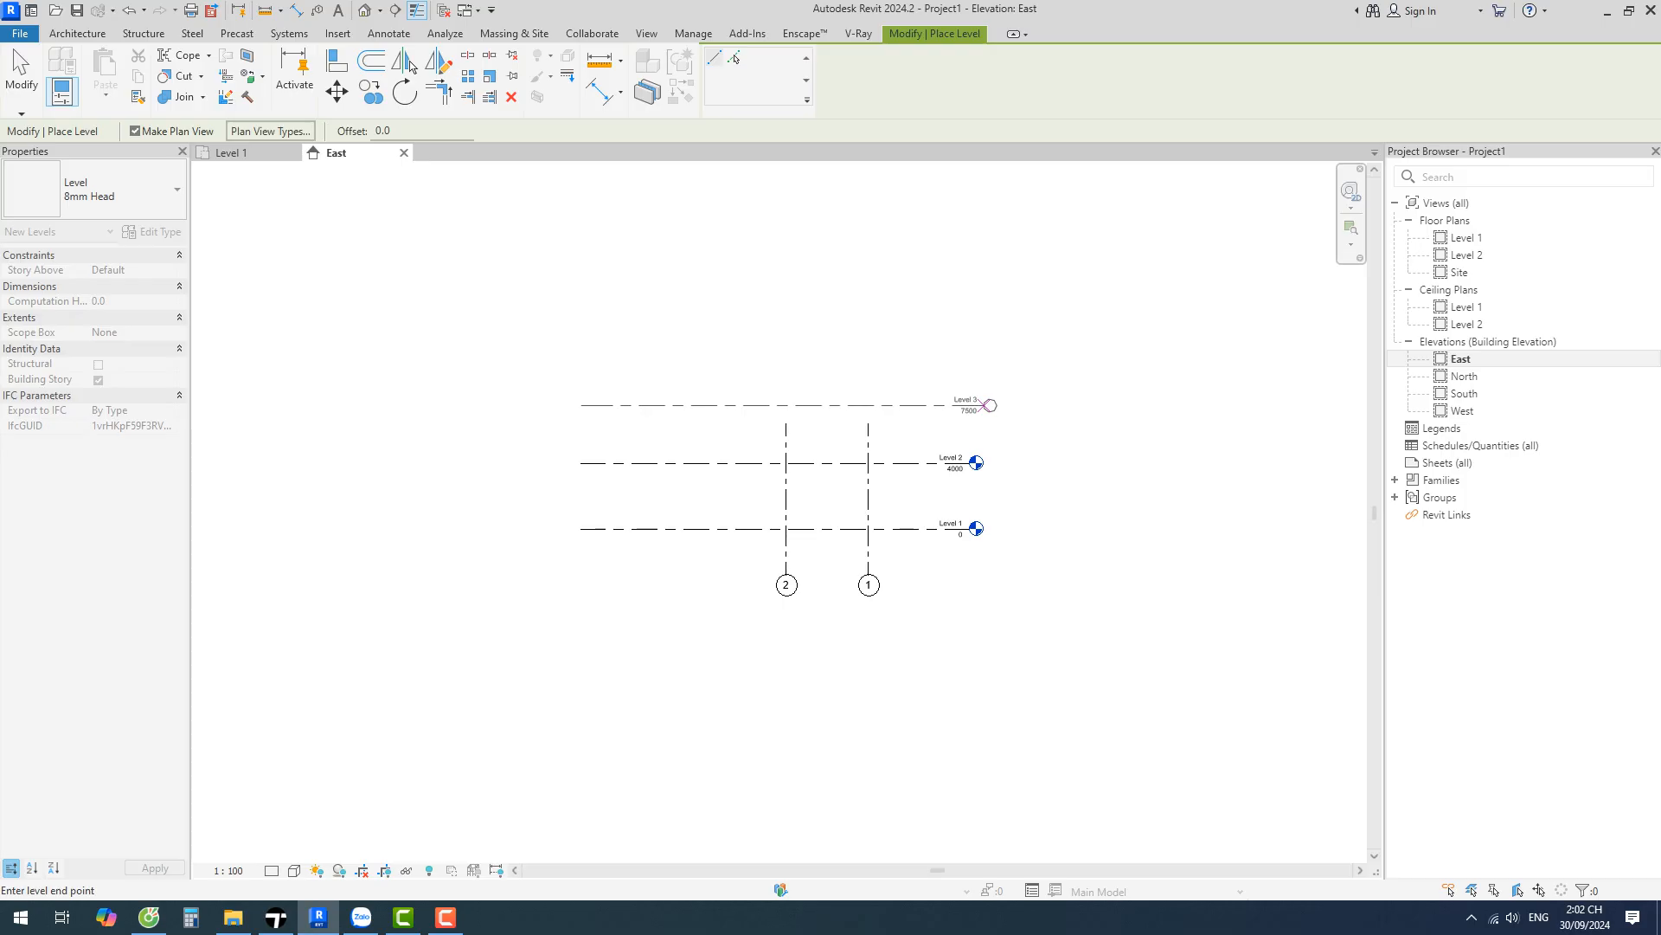
click(986, 405)
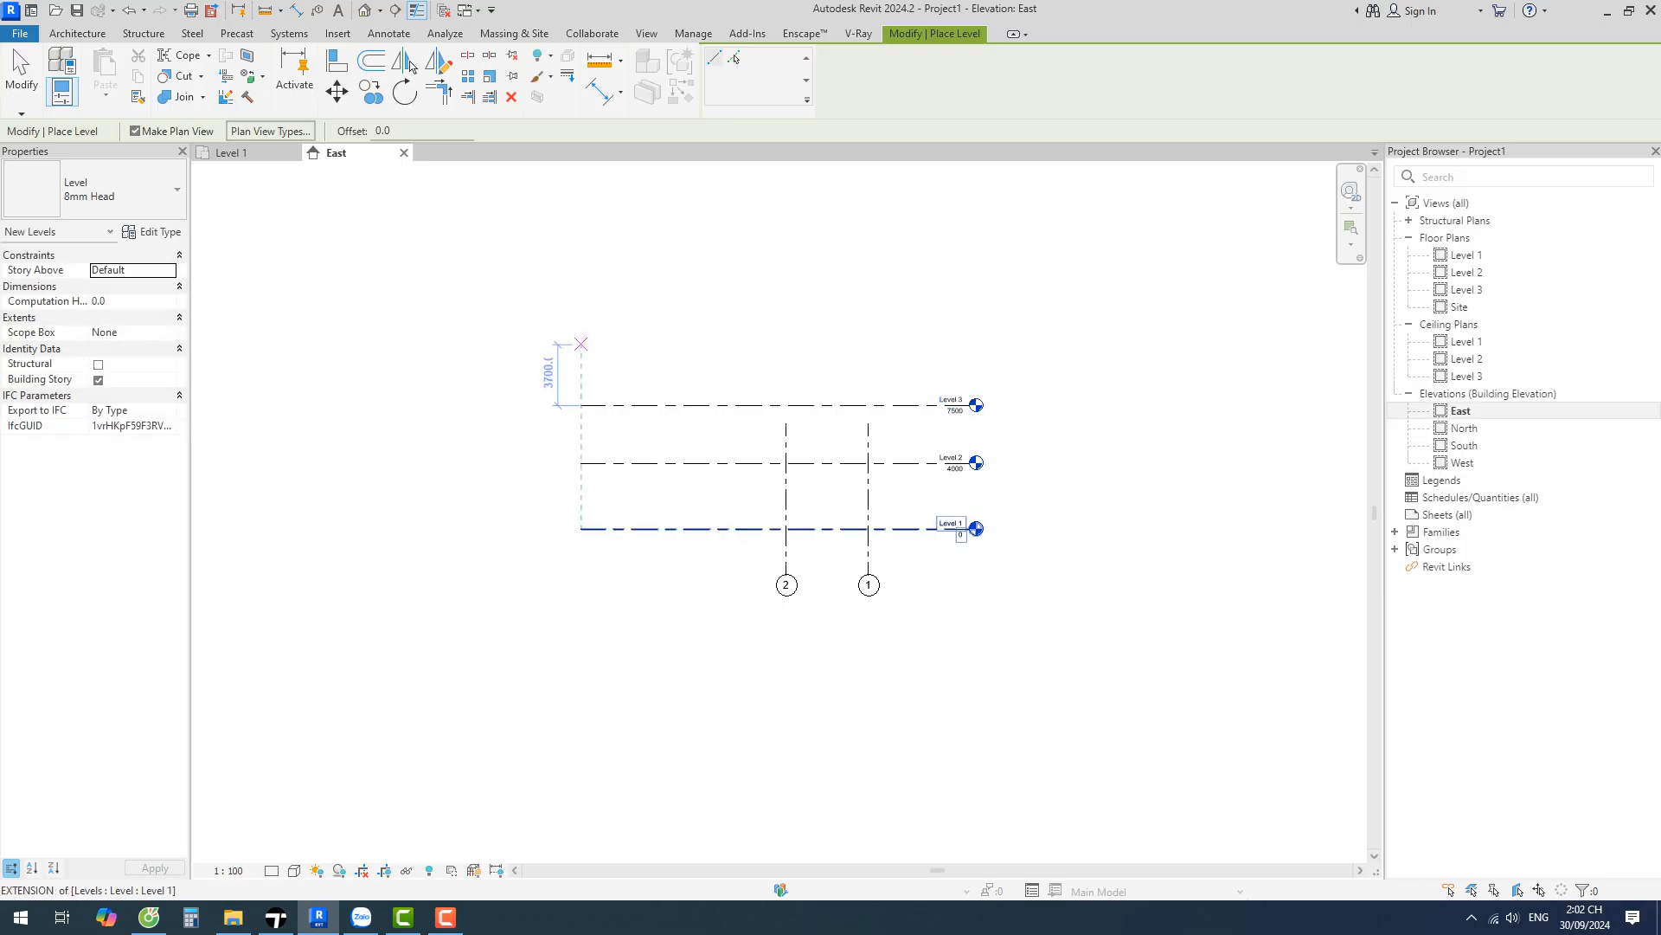
click(582, 342)
click(978, 342)
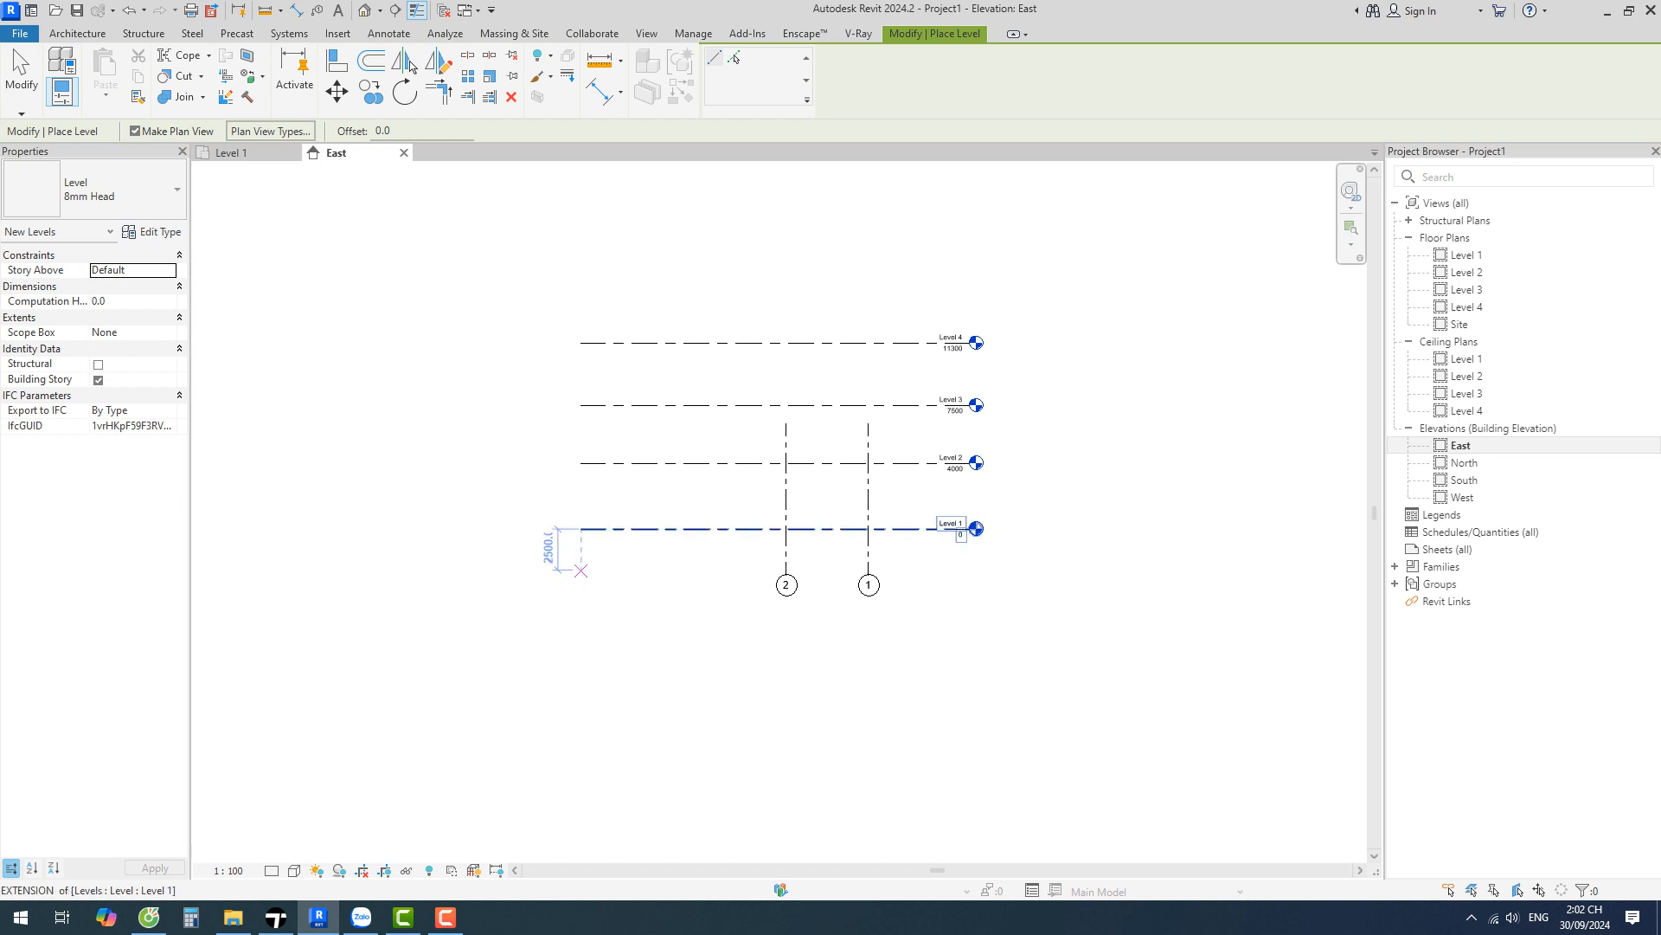
Draw two levels below Level 1 at elevations -2500 and -6400, with their heads aligned to the existing ones
click(589, 569)
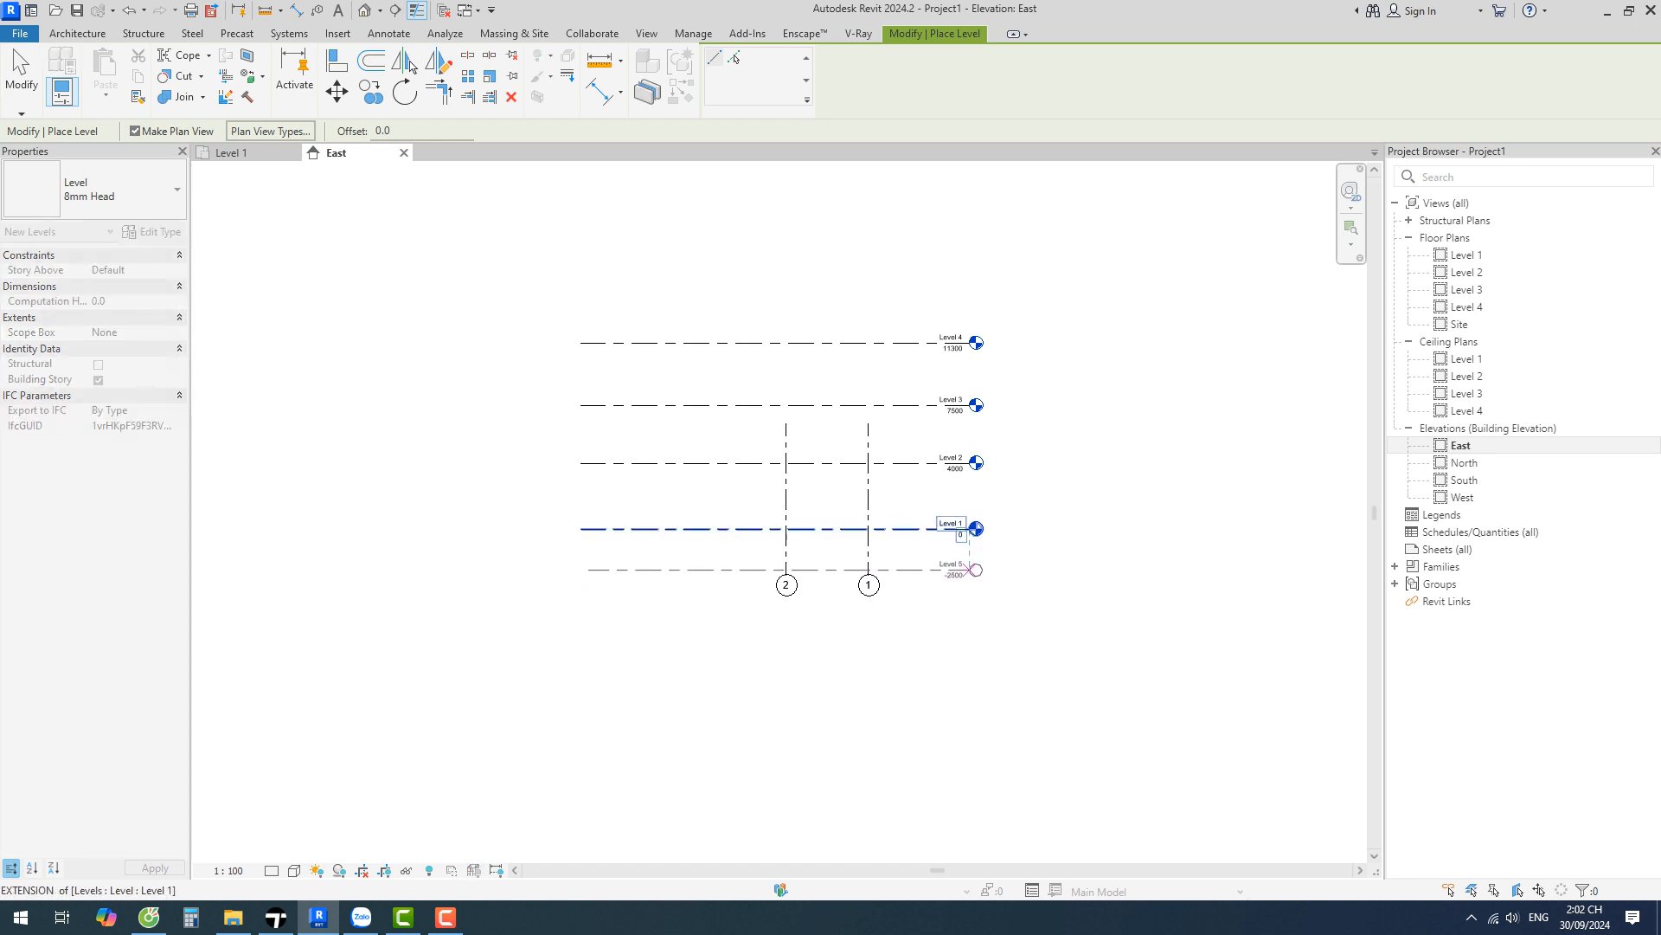
click(972, 569)
click(588, 634)
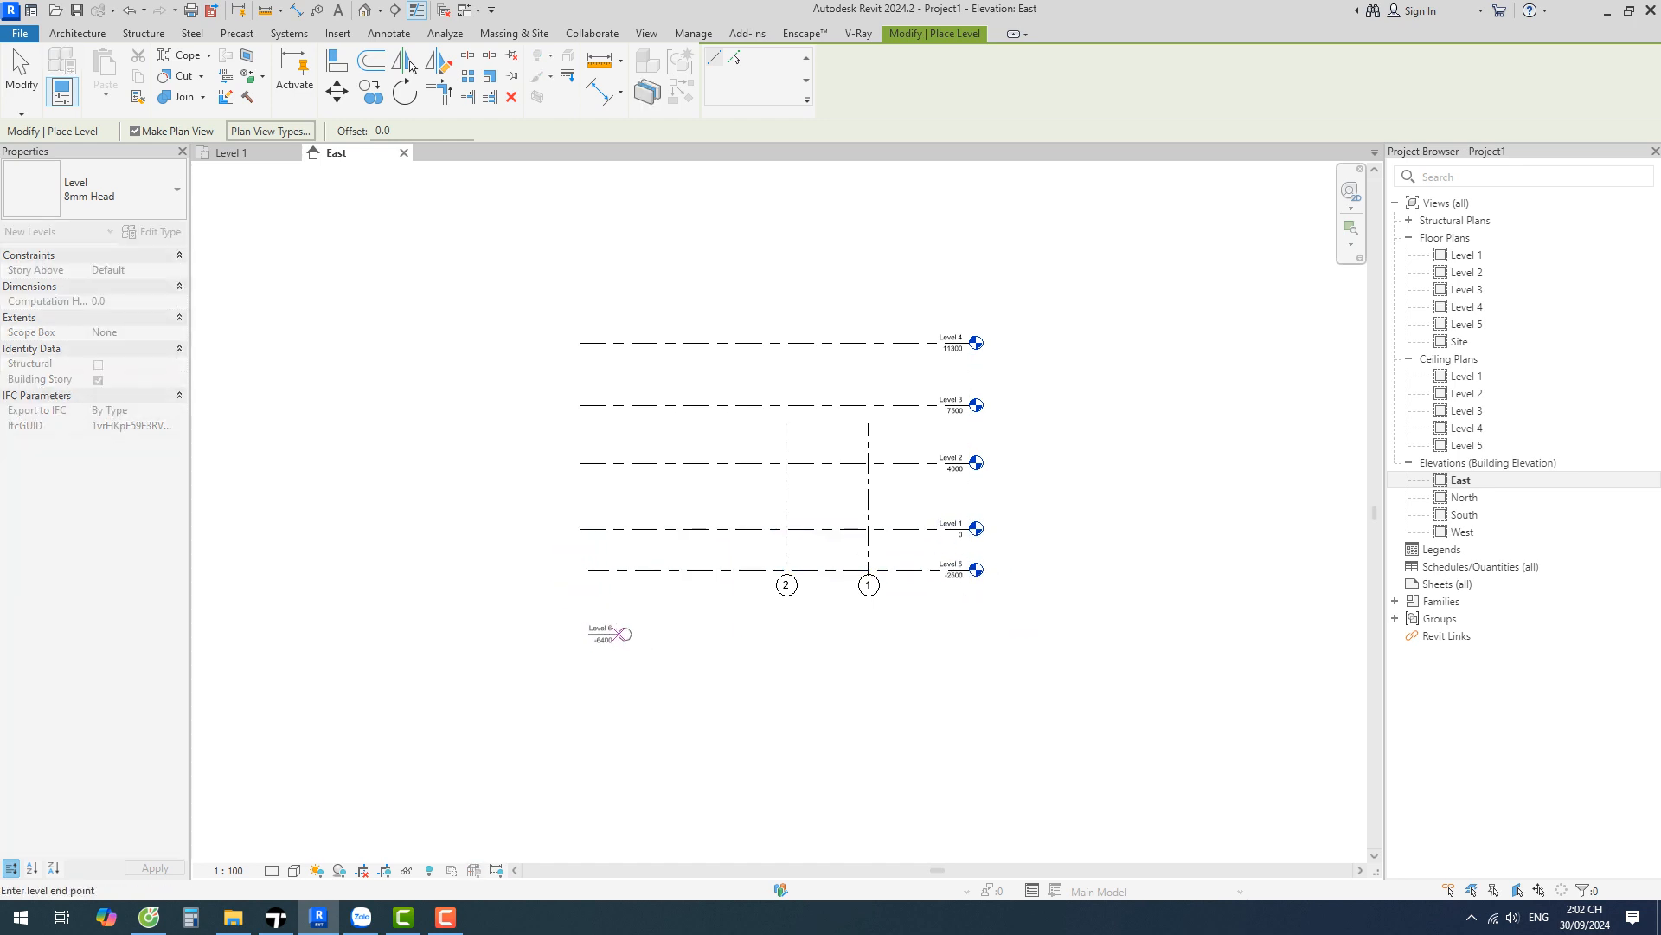
click(973, 634)
key(Escape)
key(Escape)
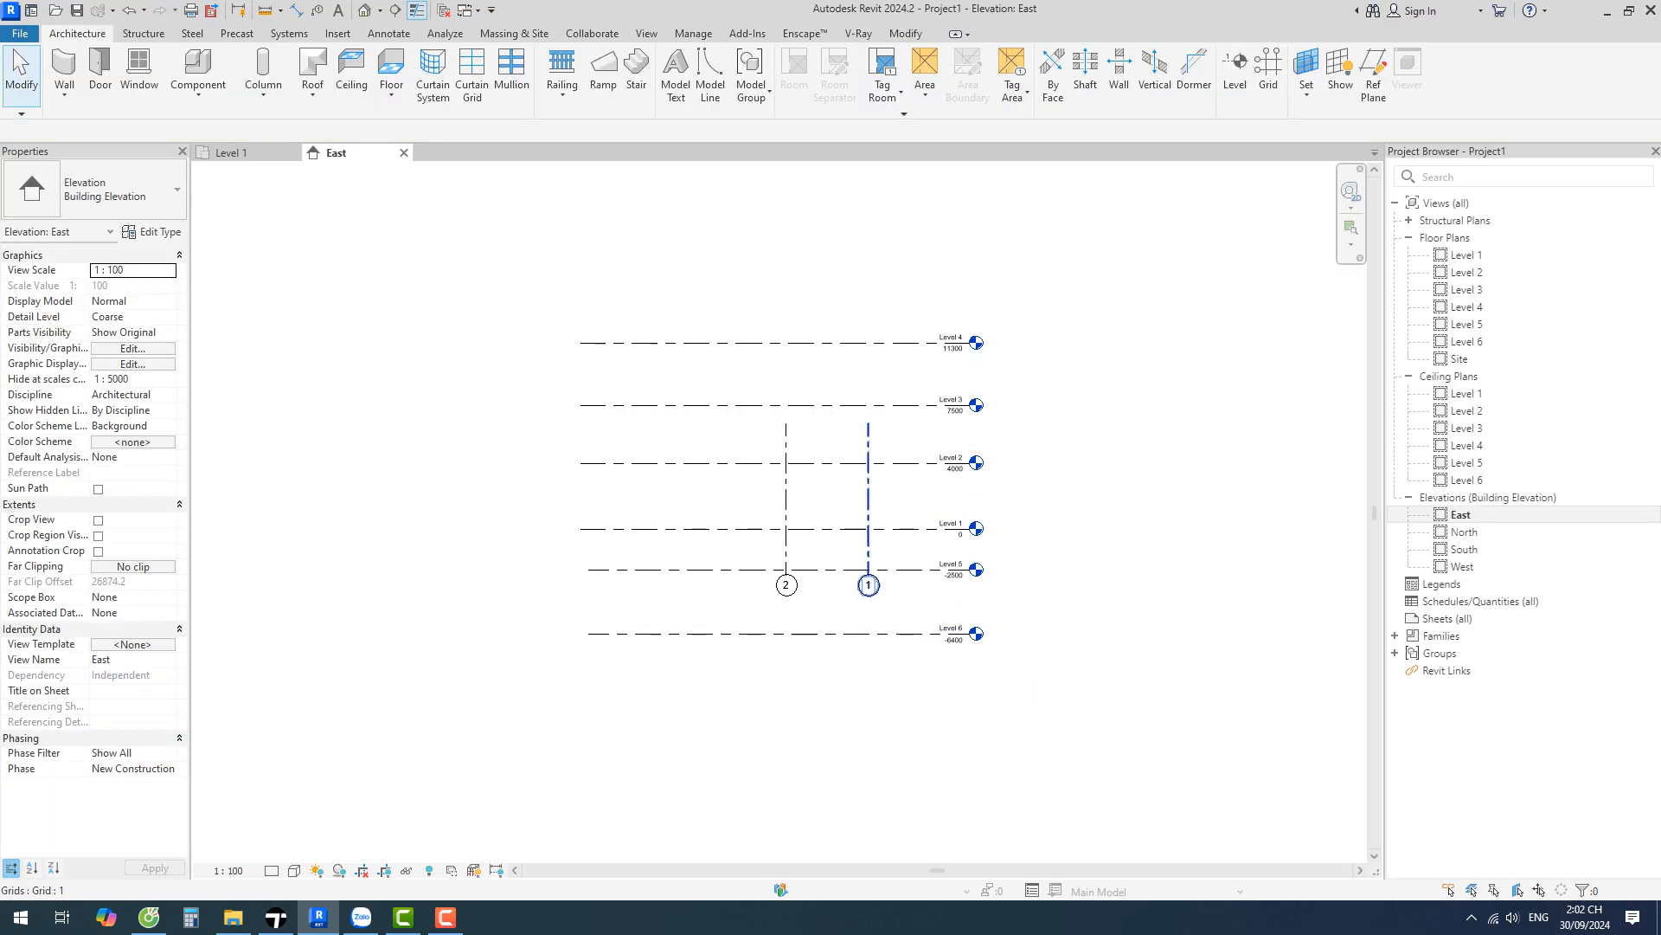
Rename Level 1 and its corresponding plan views to TẦNG 1
click(869, 585)
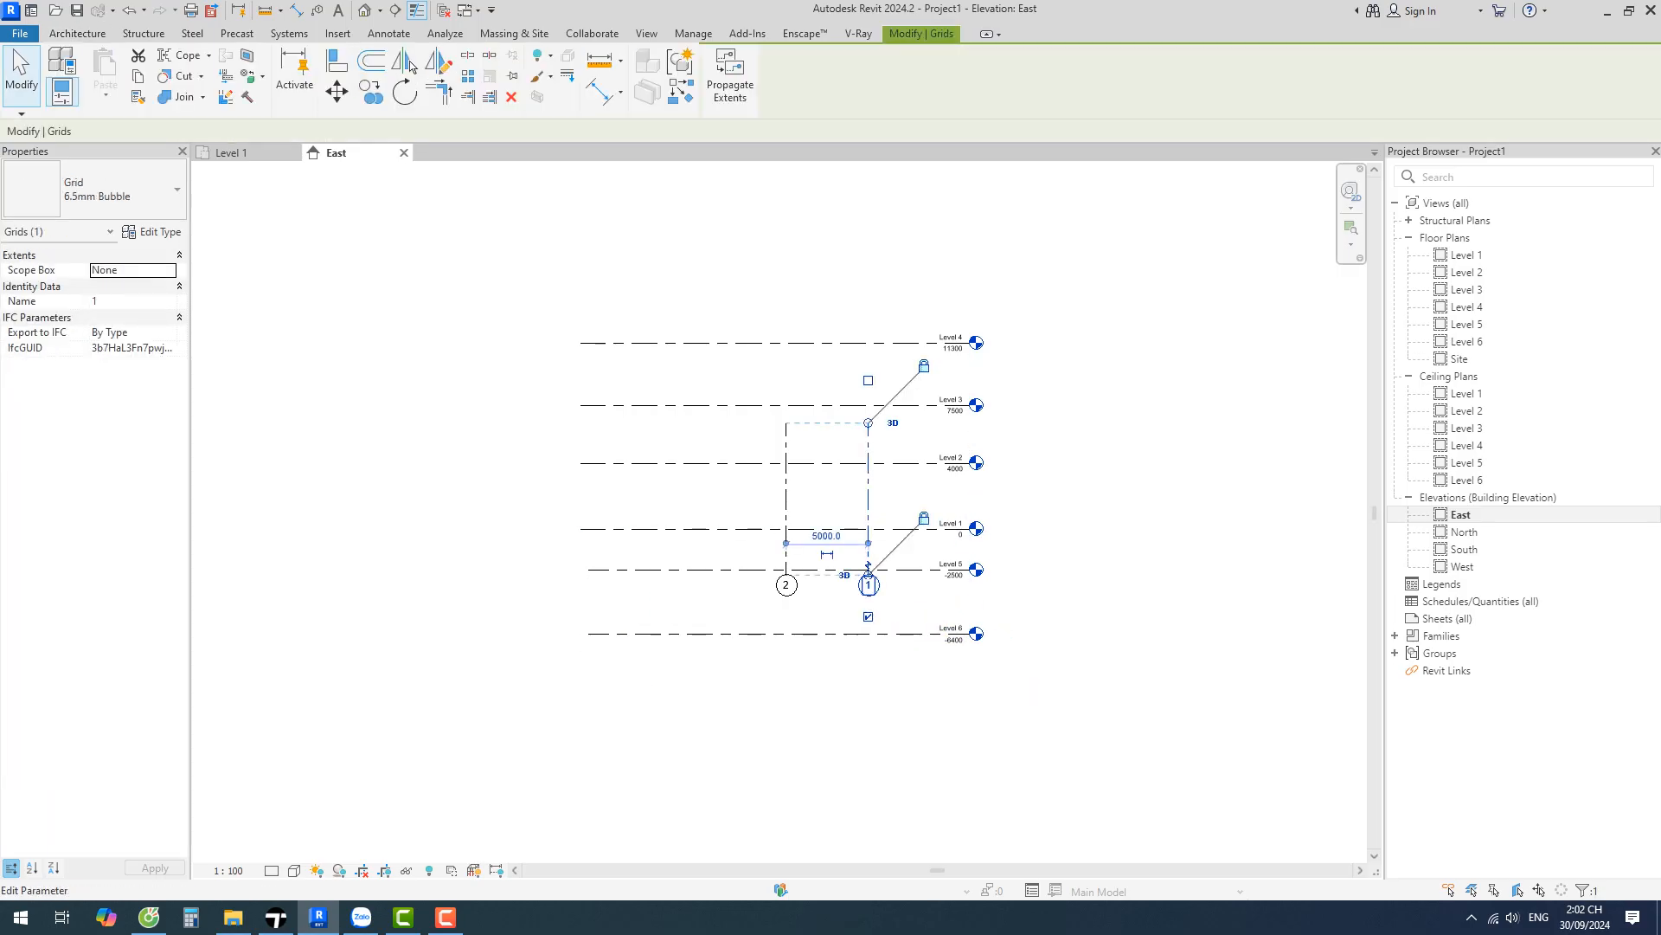
scroll(873, 589, up, 2)
key(Escape)
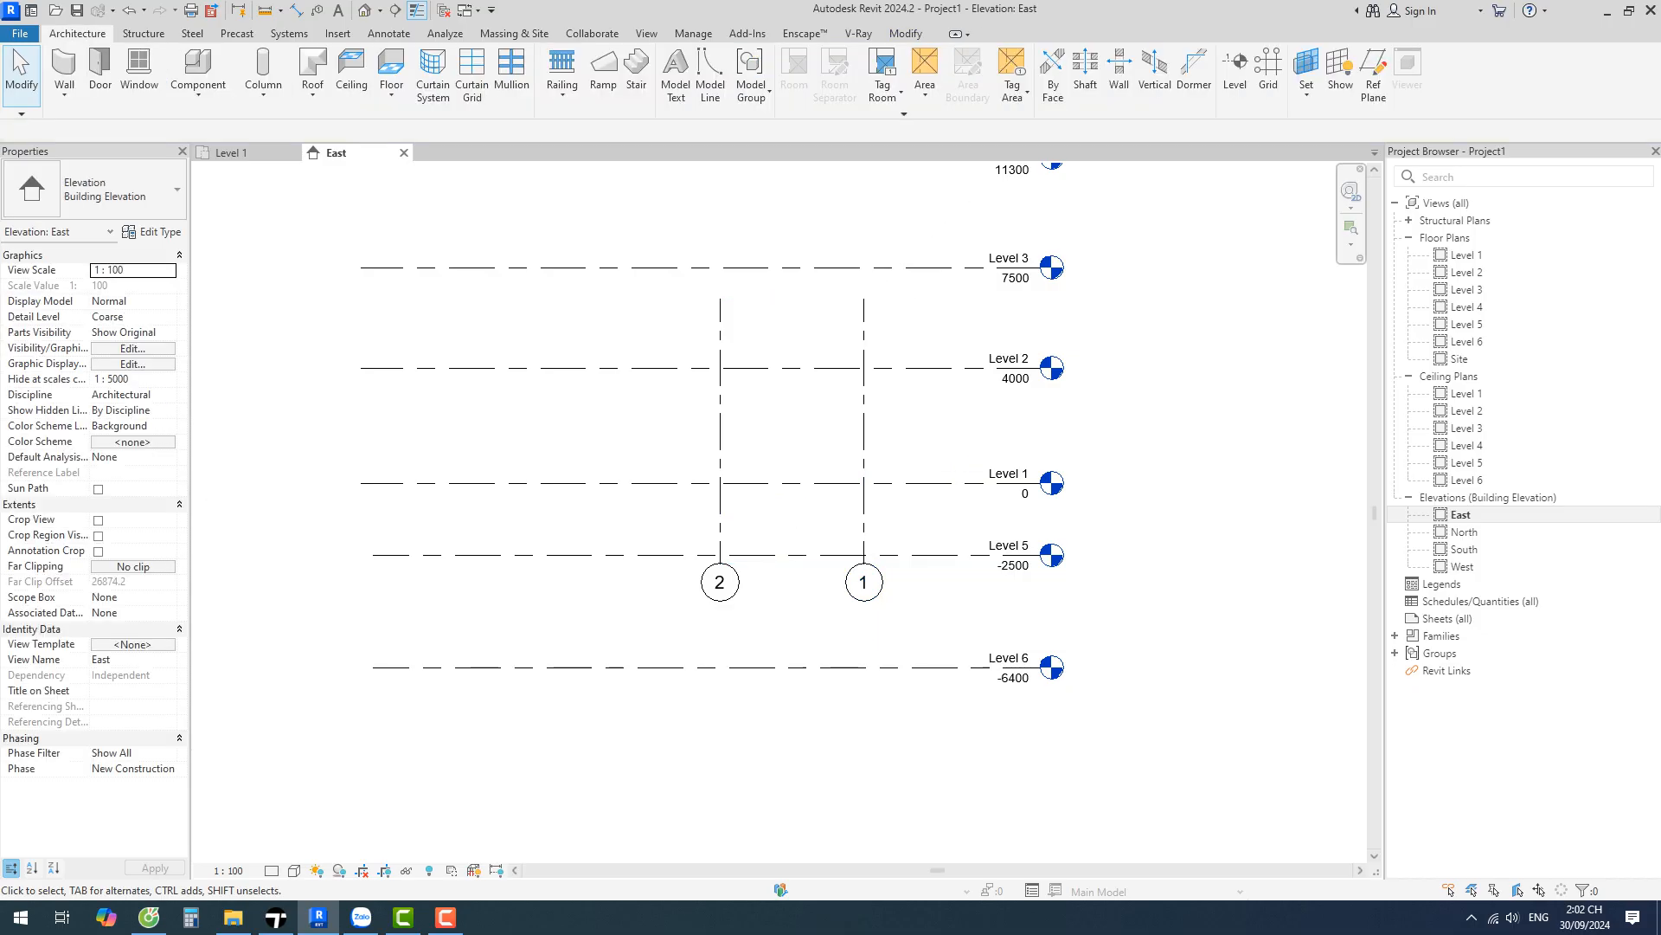
click(1006, 663)
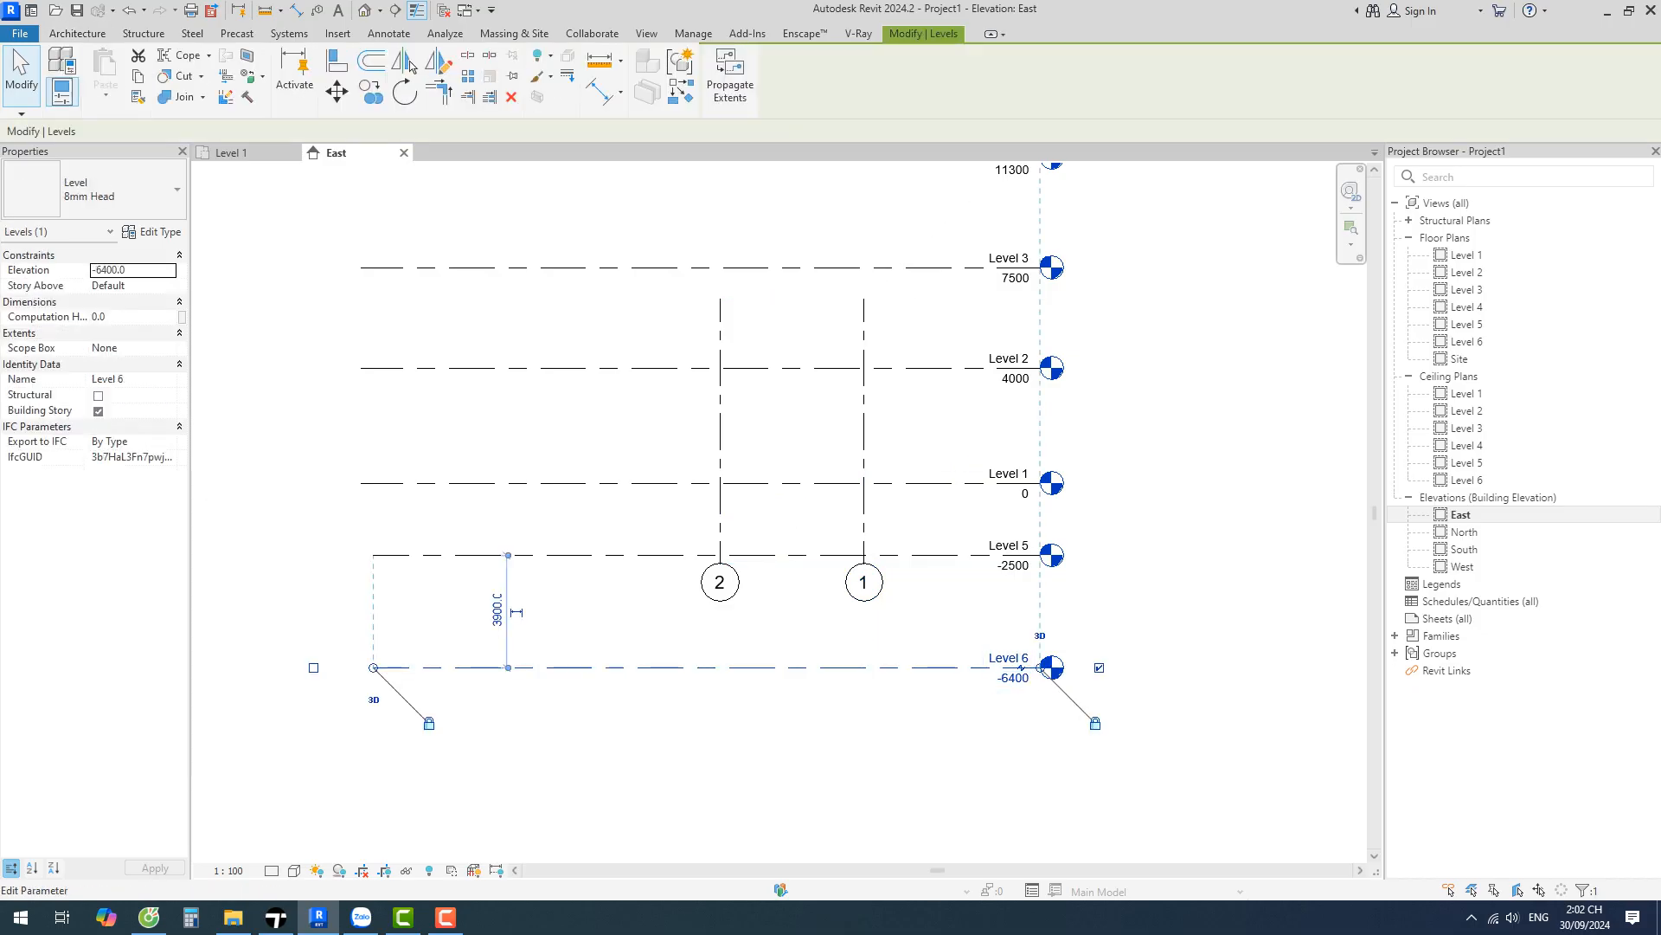
click(1021, 482)
click(1022, 482)
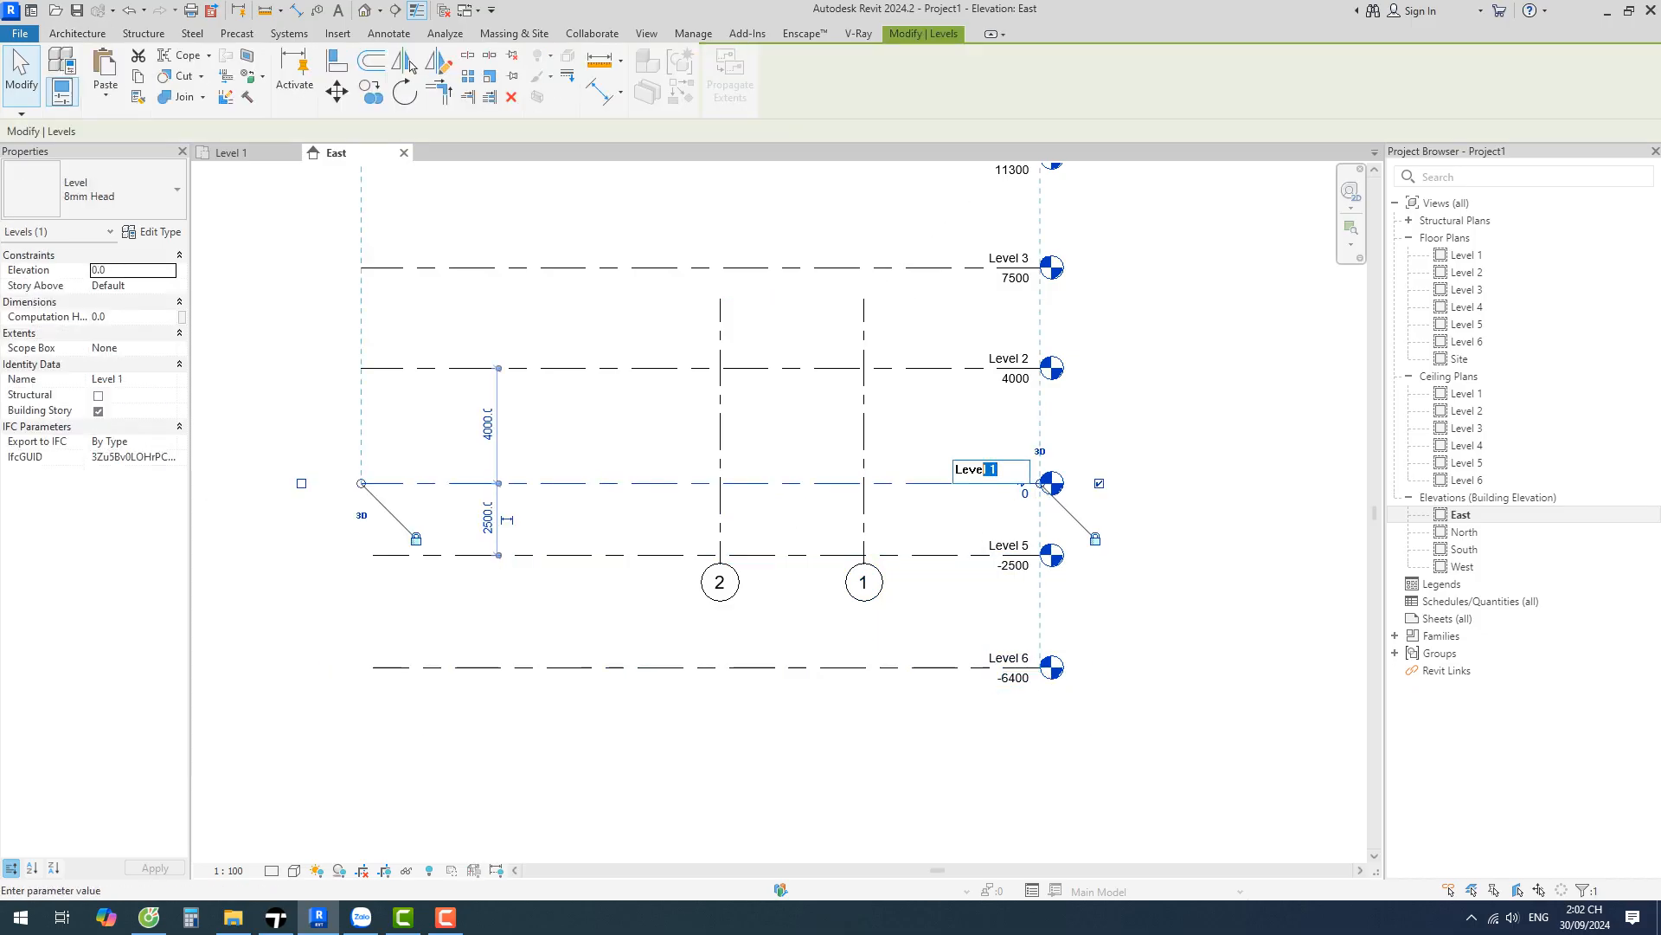
text(t)
key(BackSpace)
key(Return)
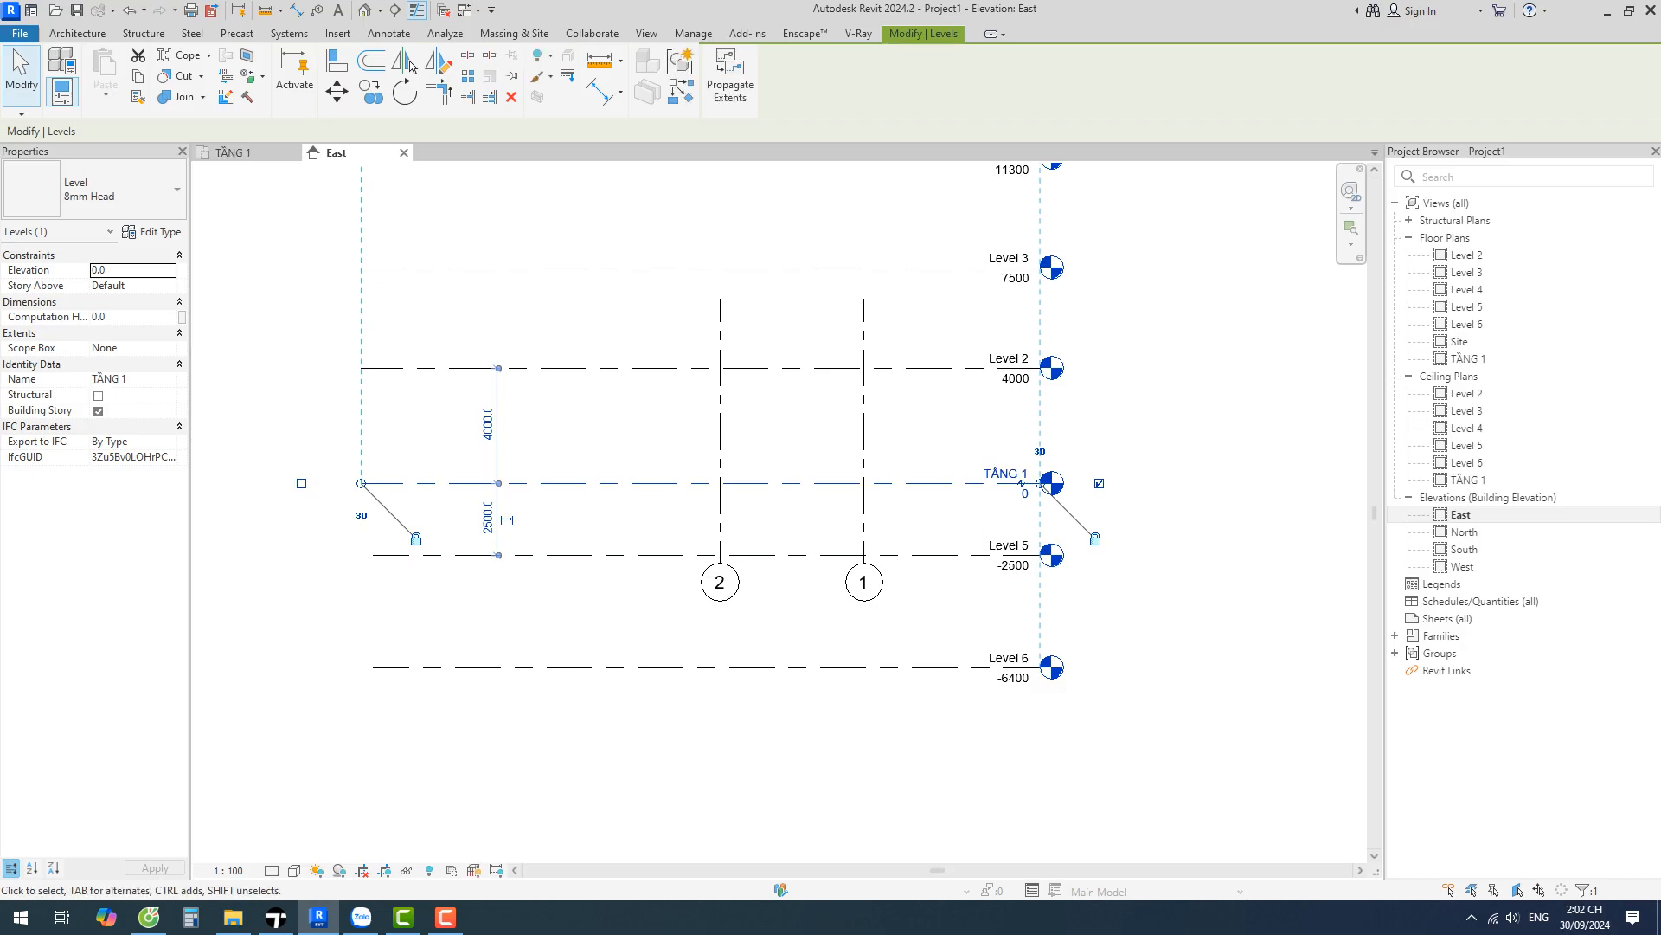
Rename Level 5, directly below TẦNG 1, and its corresponding views to VỈA HÈ
click(1010, 550)
click(1008, 543)
text(SAN)
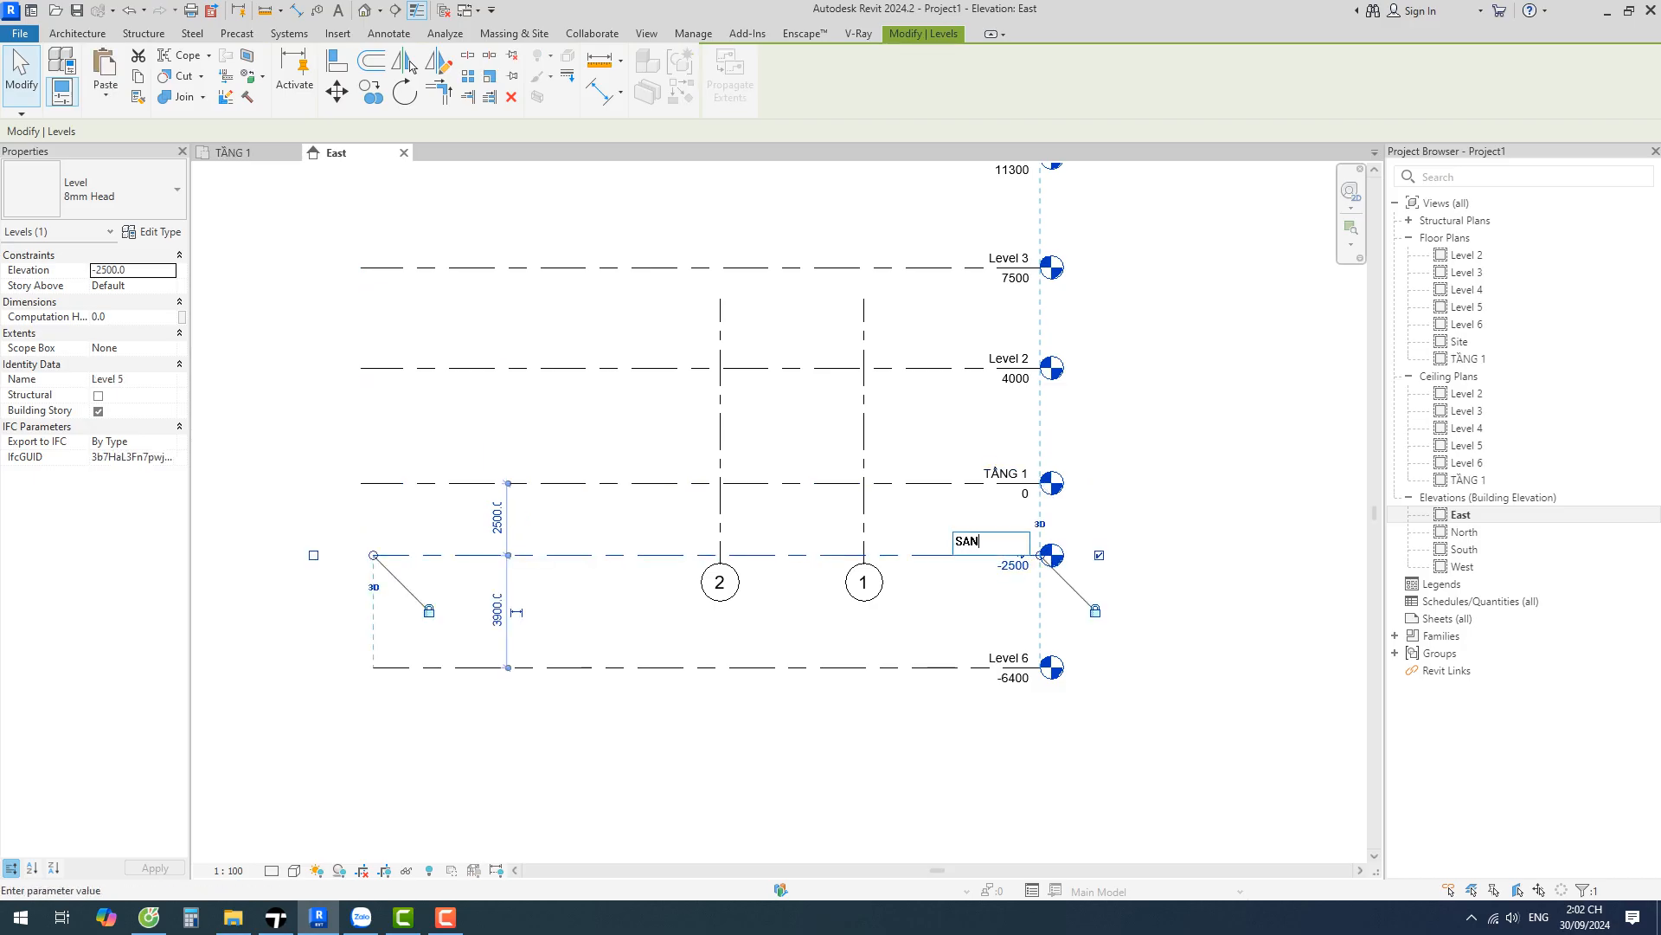
key(BackSpace)
key(BackSpace)
key(Return)
key(Escape)
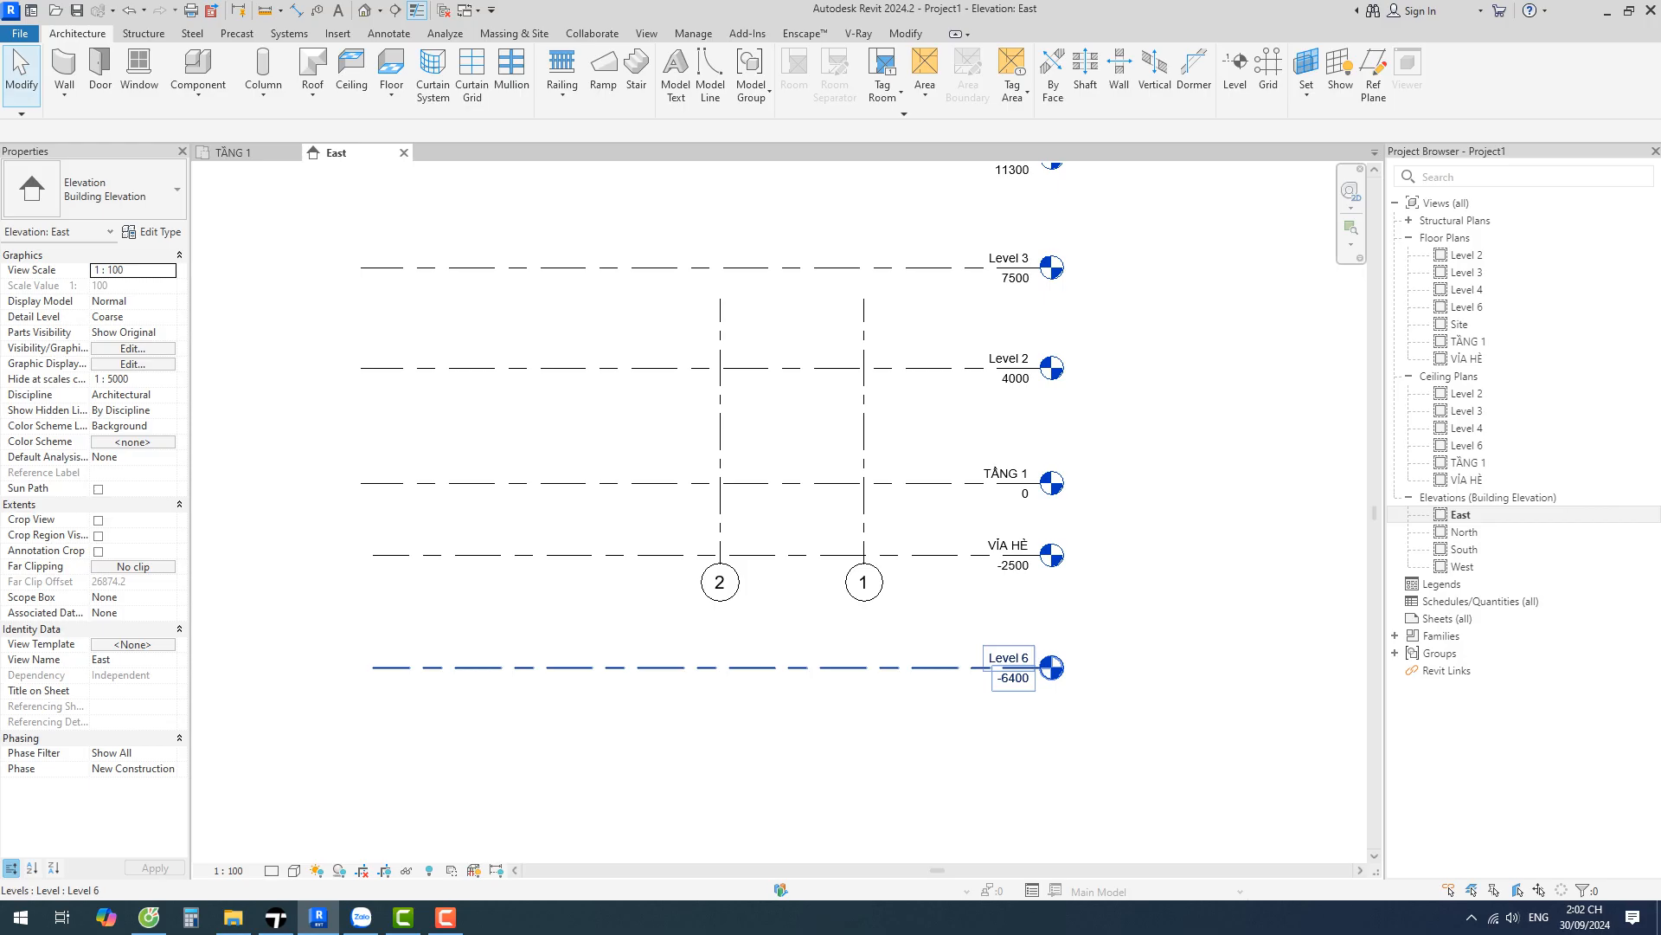
Rename the lowest level, Level 6, and its corresponding views to HẦM 1
click(1009, 658)
click(1004, 655)
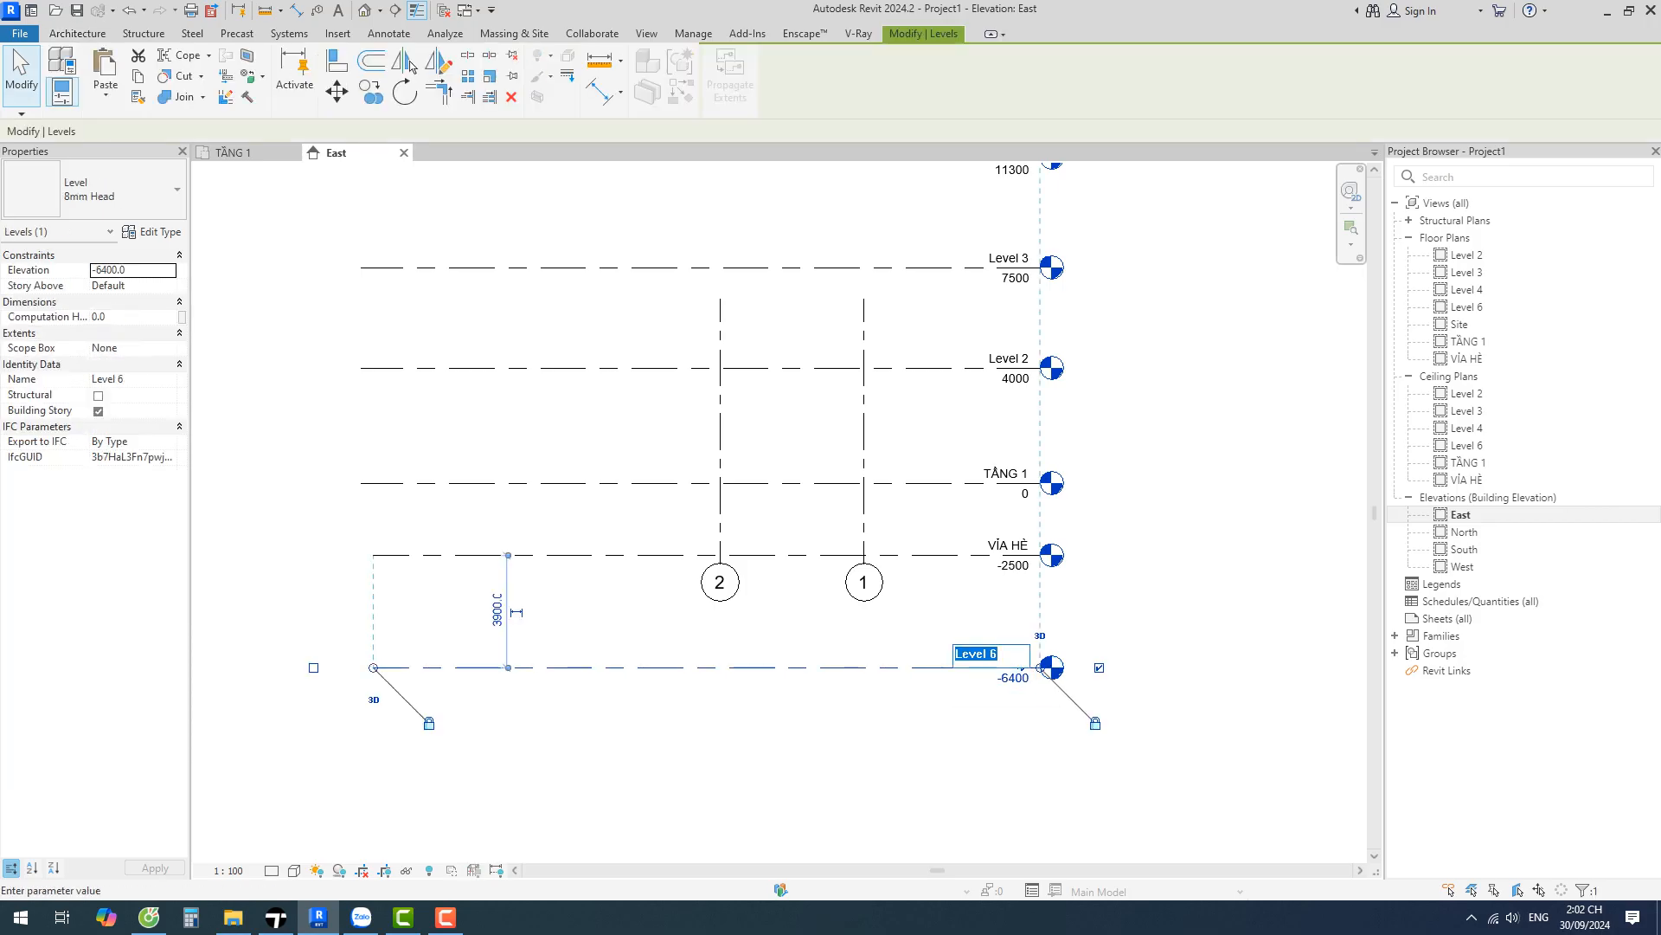
text(HÂMw)
key(Return)
key(Escape)
Draw another basement level below HẦM 1 at elevation -9800, aligned with the levels above
click(913, 667)
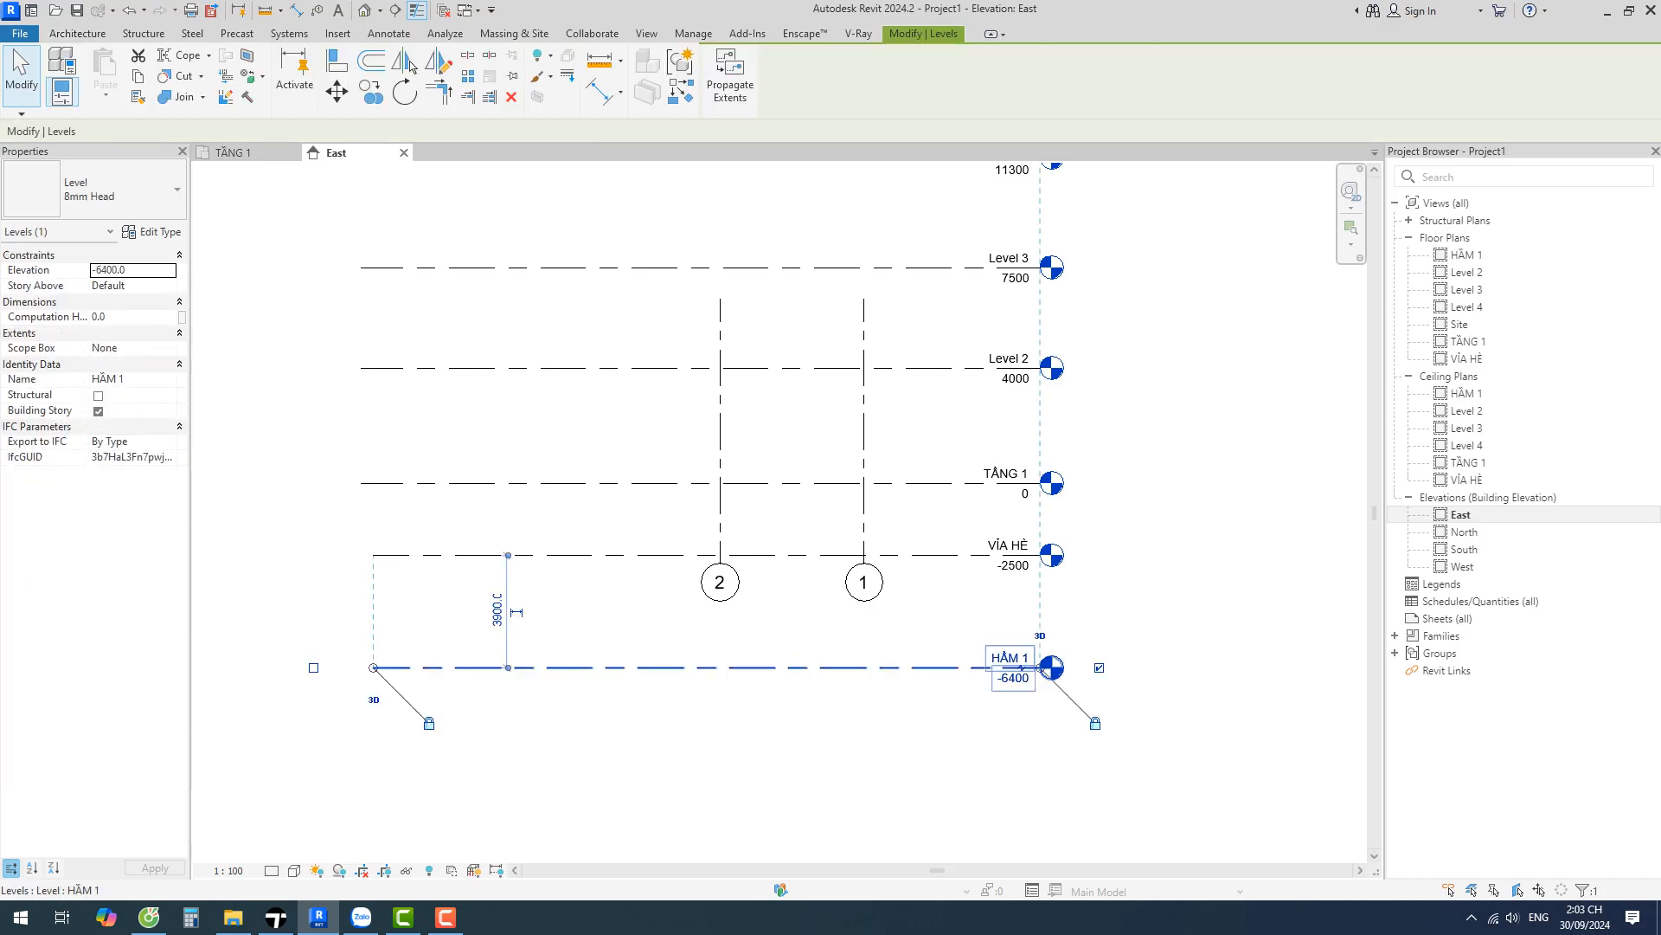
scroll(914, 567, down, 2)
key(Escape)
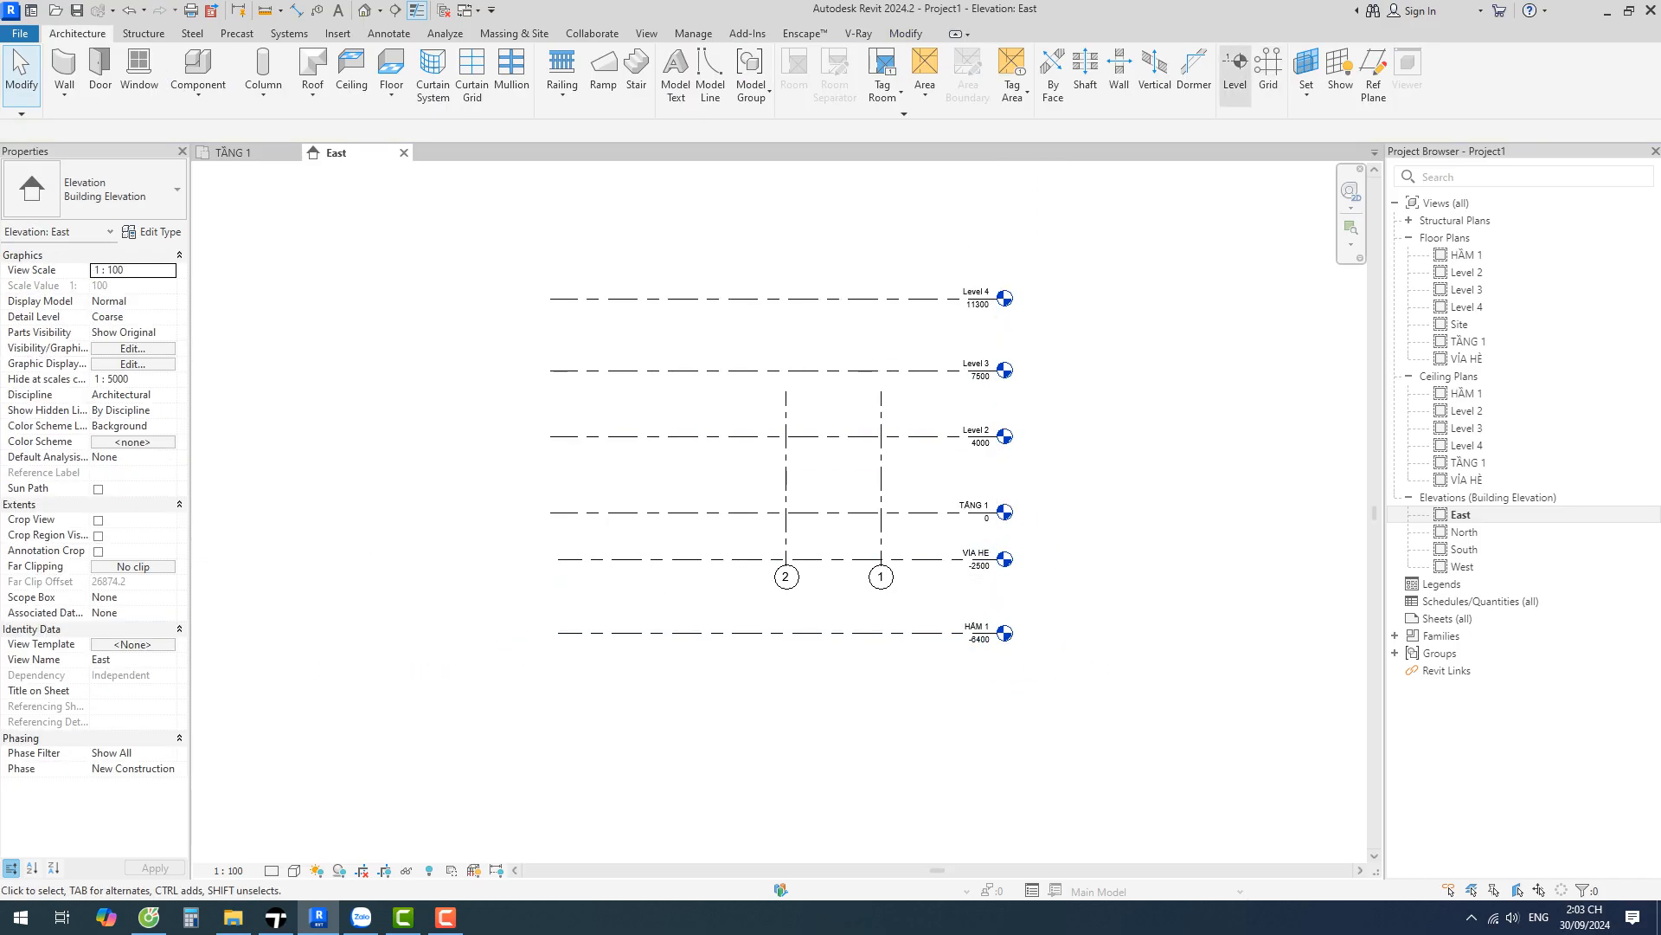
click(1234, 70)
click(559, 698)
click(1002, 697)
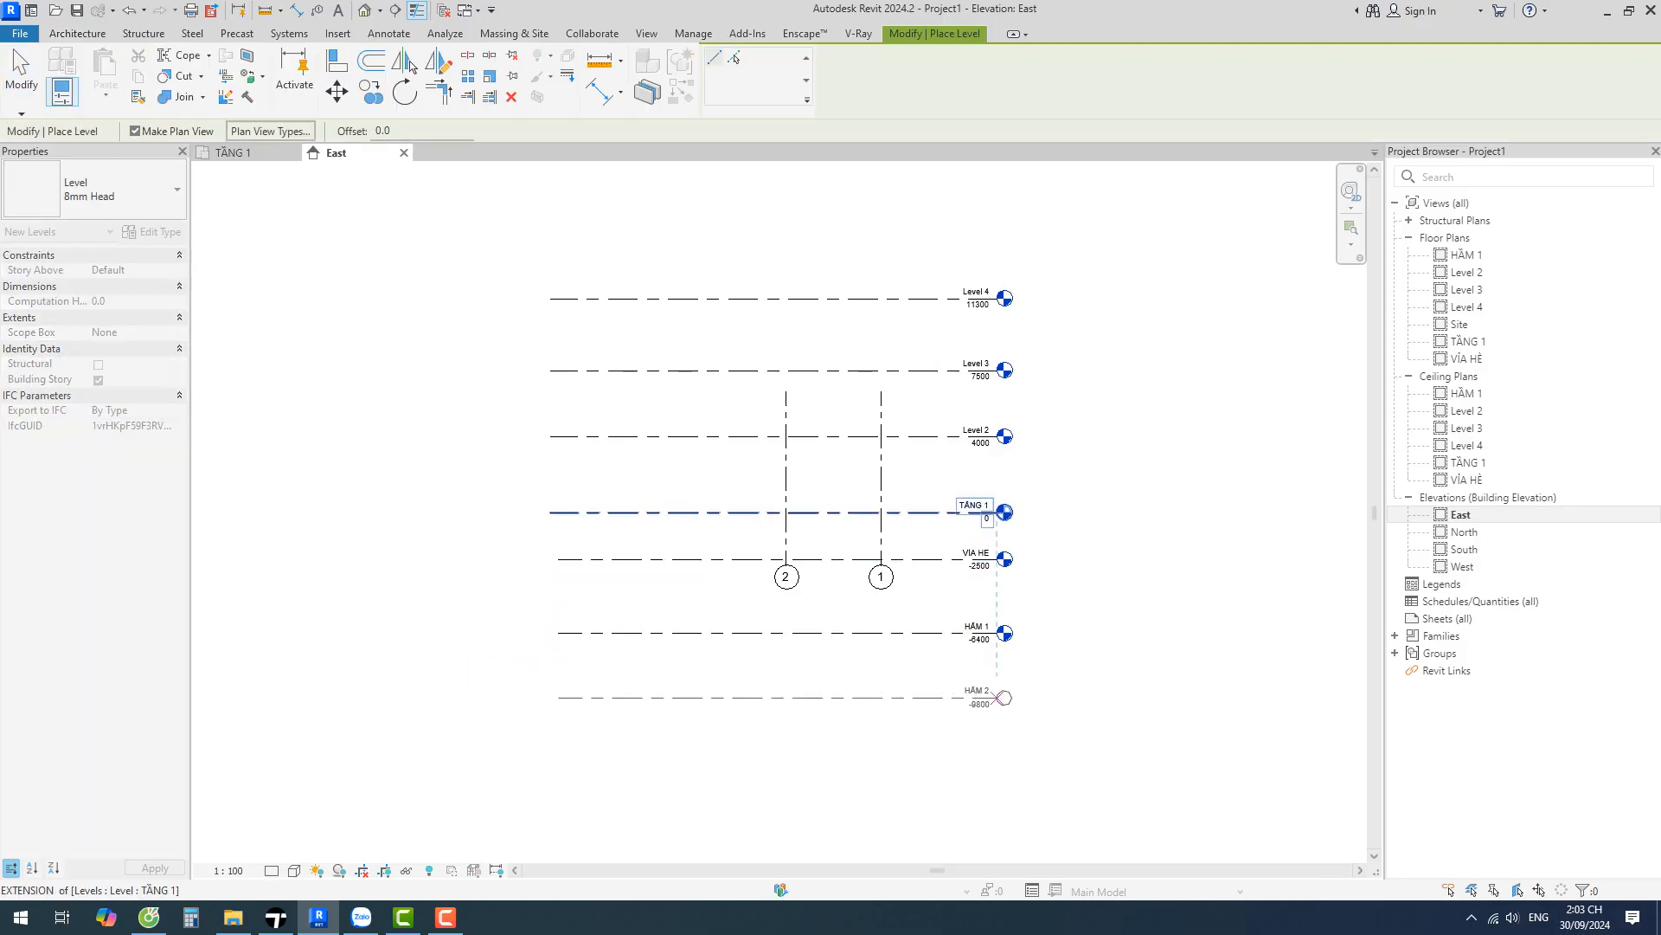
key(Escape)
click(986, 698)
key(Escape)
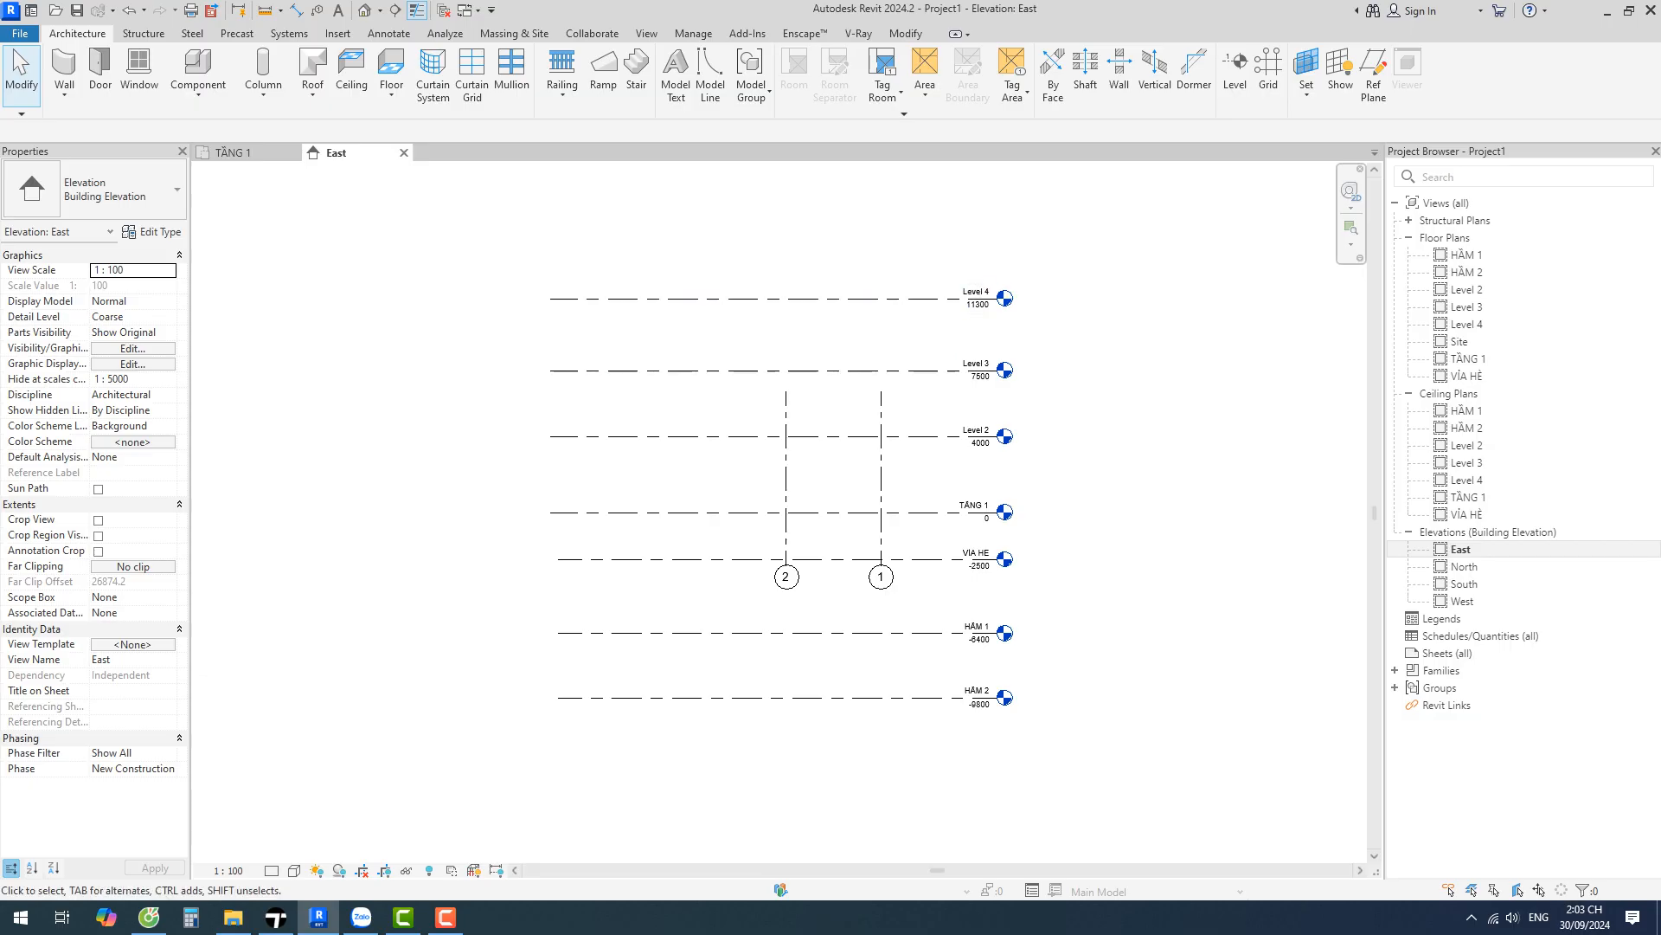
Copy the name text of the TẦNG 1 level for reuse on the upper levels
double_click(975, 430)
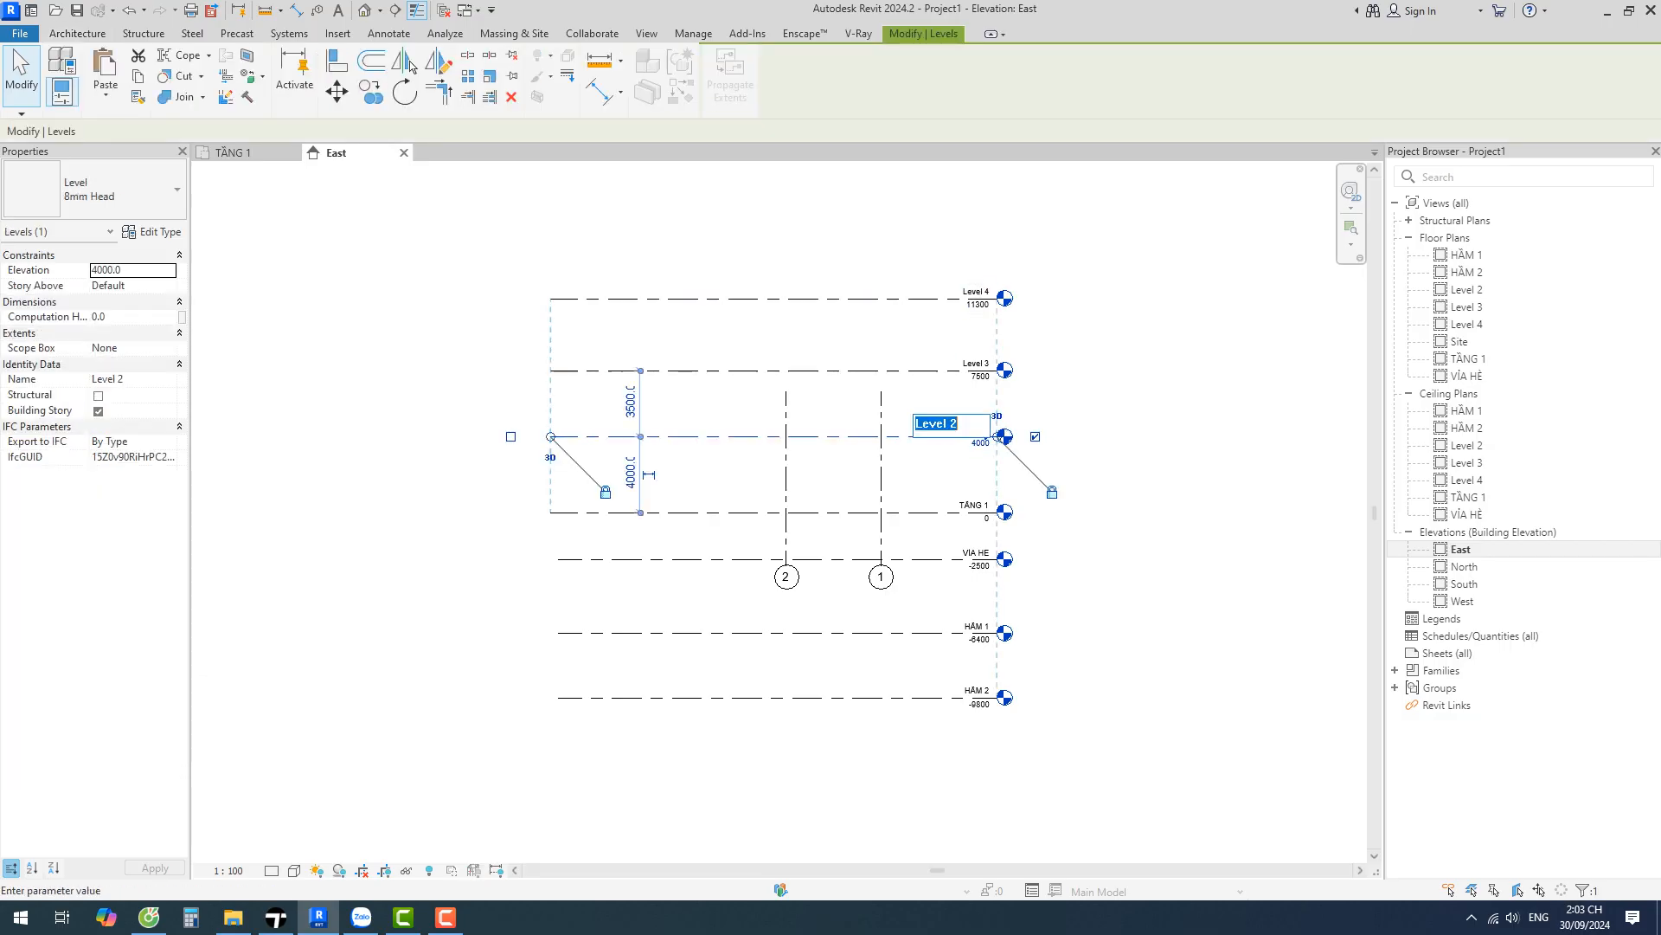
key(Escape)
double_click(974, 505)
key(ctrl+c)
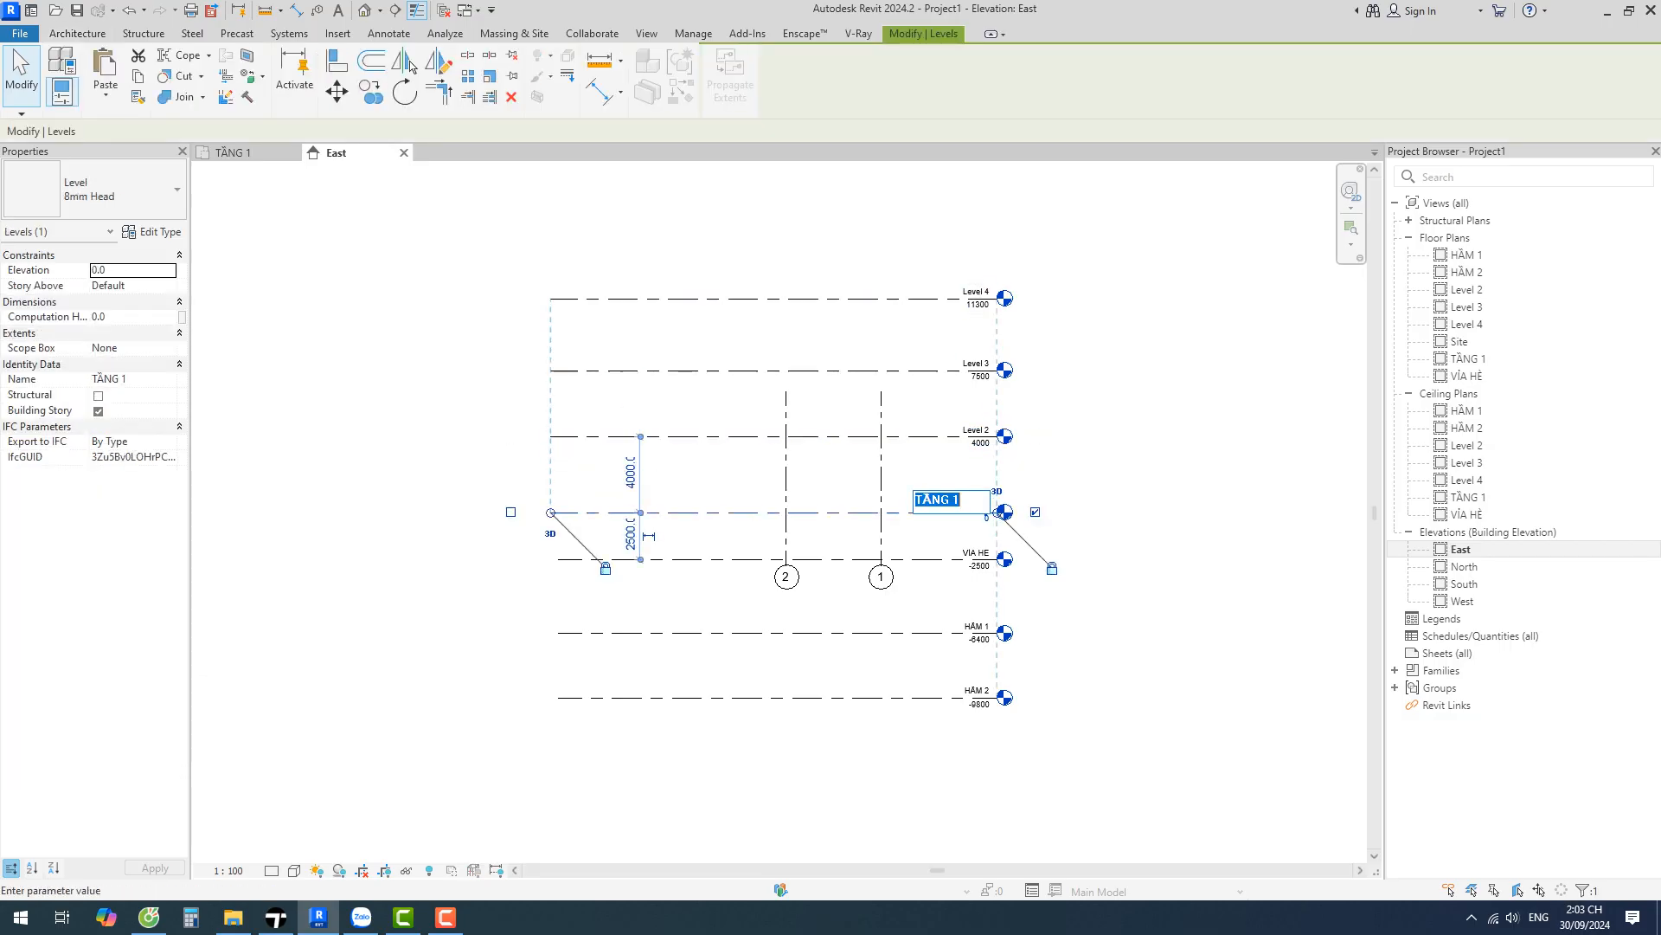
click(976, 433)
click(975, 435)
click(974, 435)
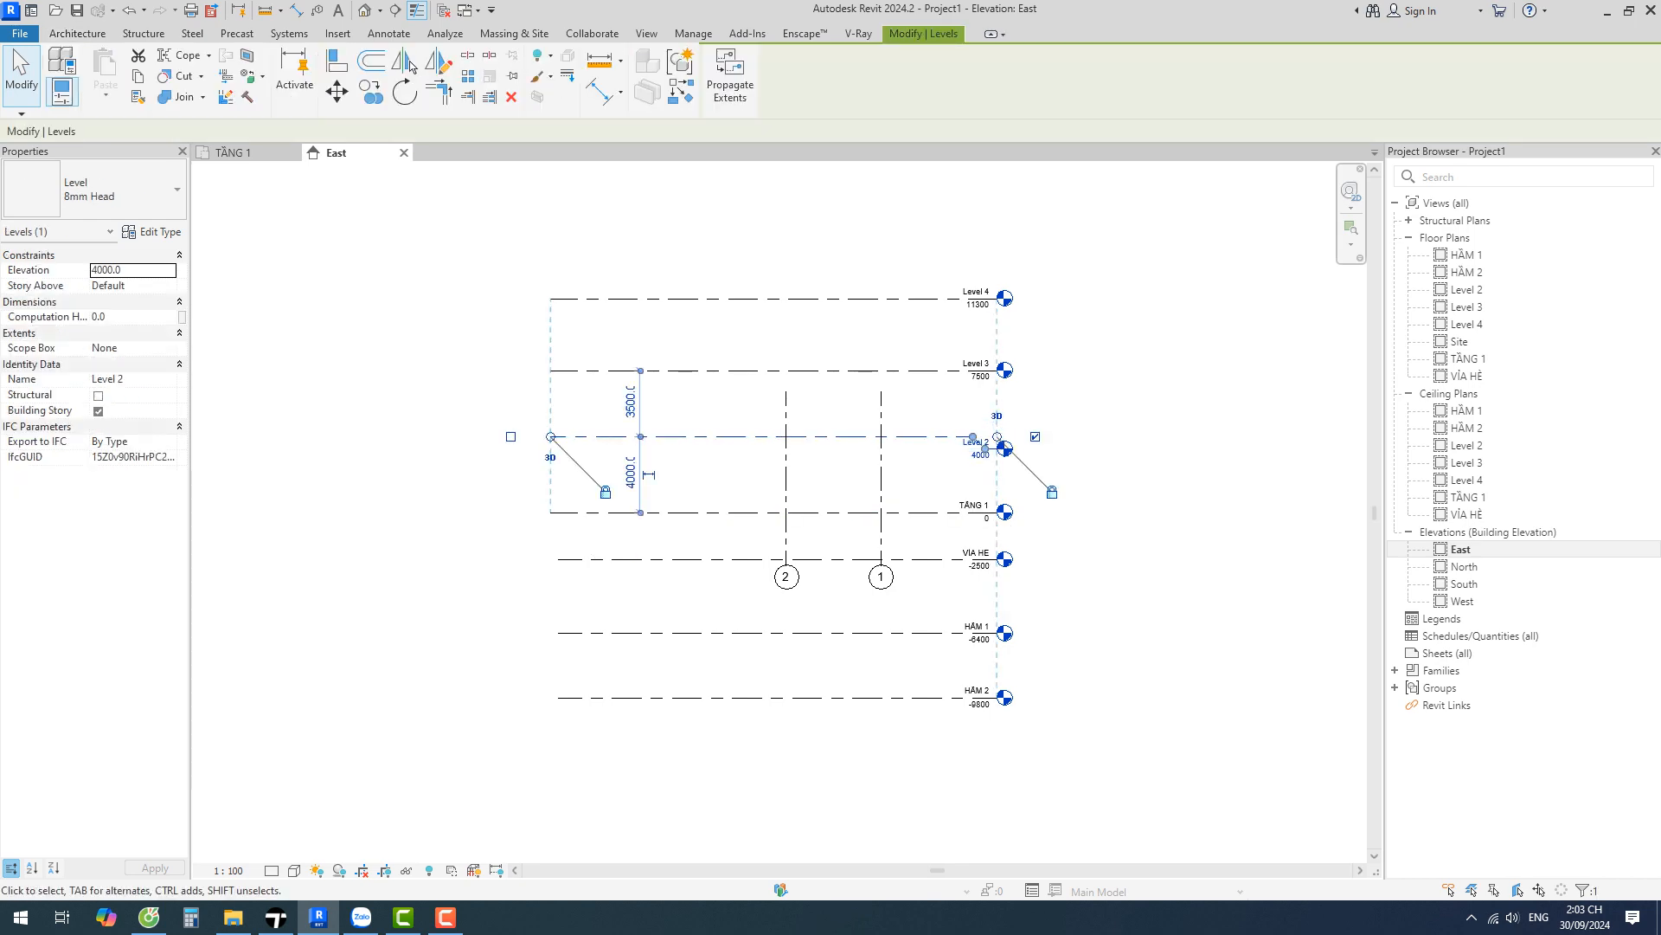
key(Escape)
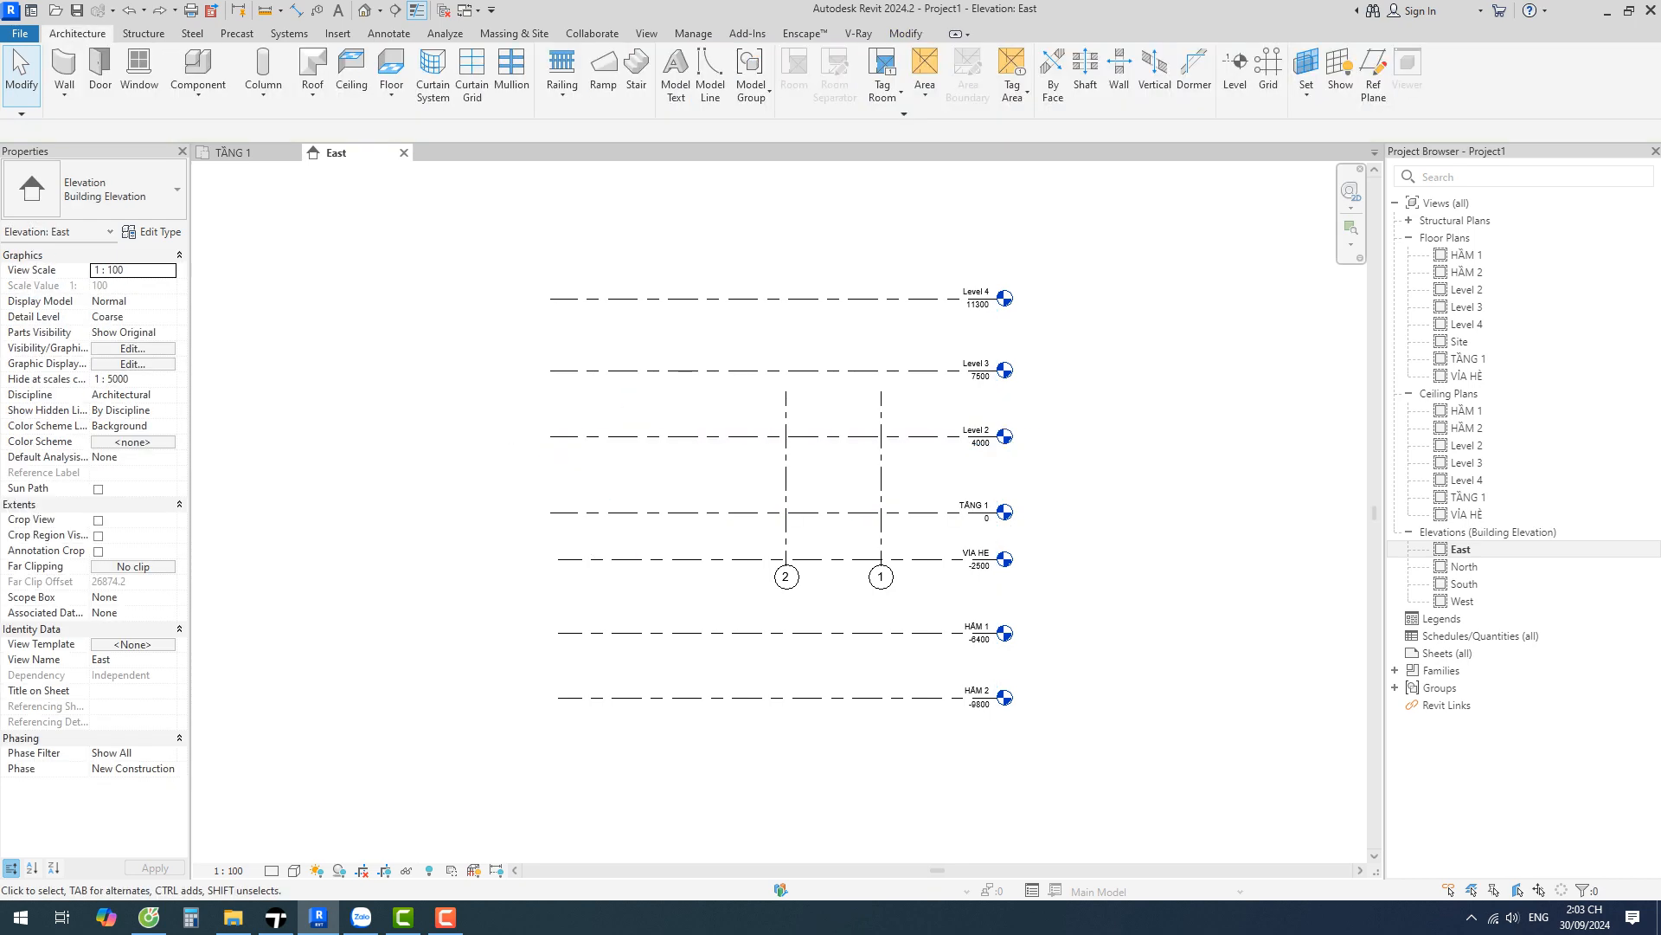
Rename Level 2 and its corresponding views to TẦNG 2, reusing the copied name text
click(976, 430)
click(976, 430)
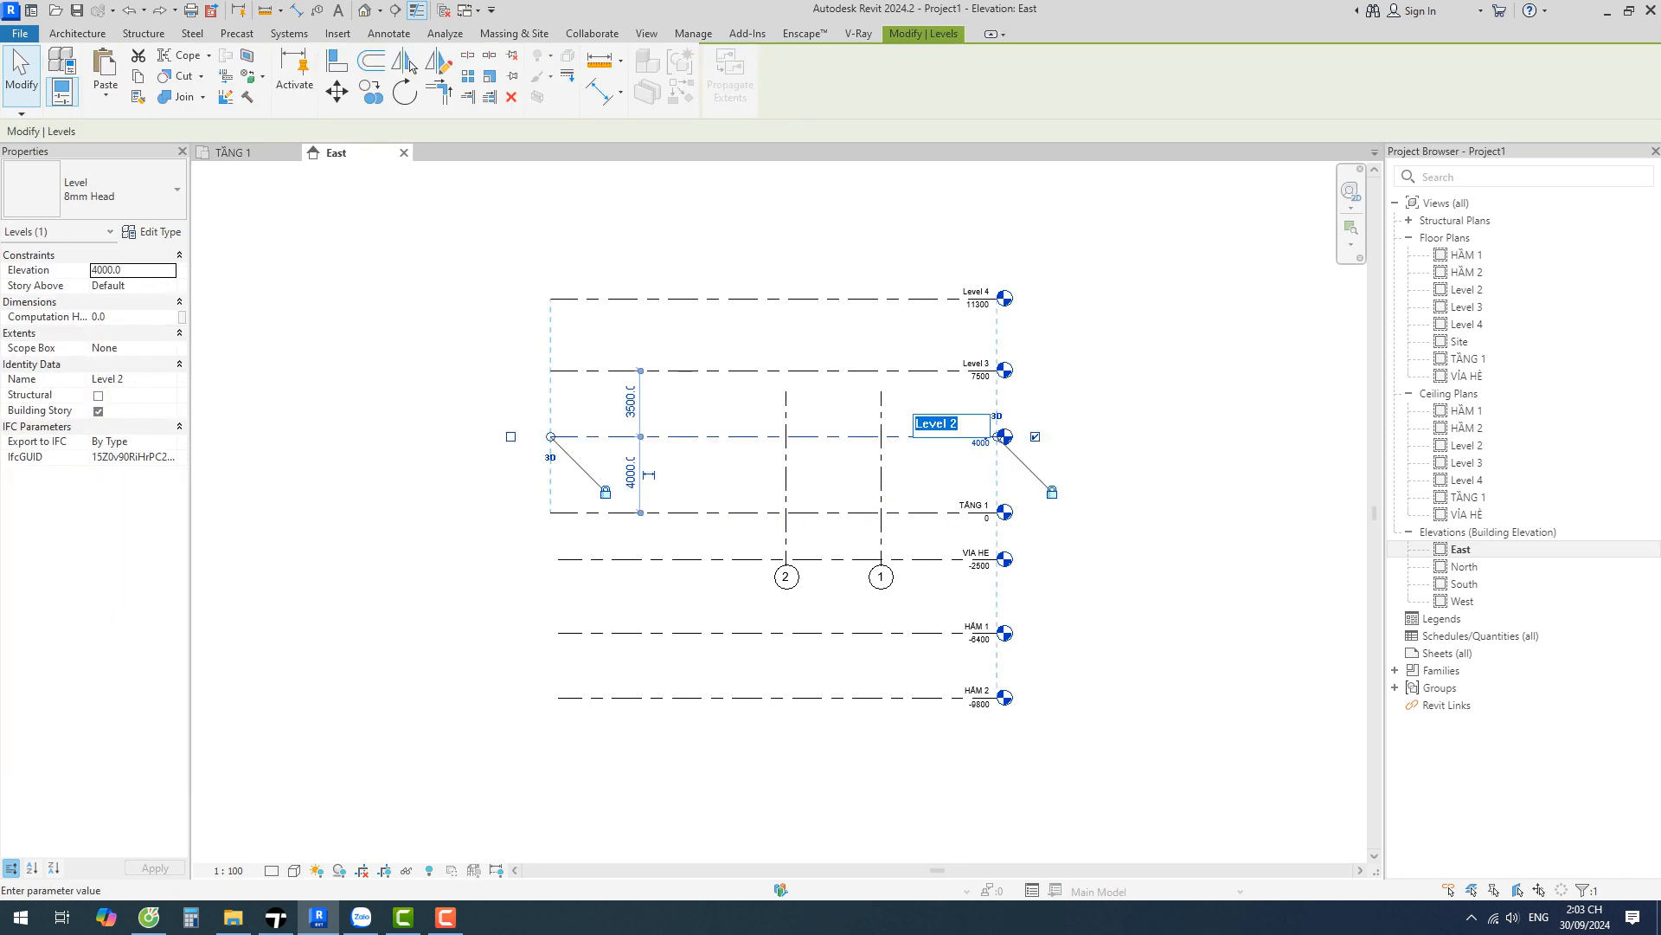
text(TẦNG 1)
scroll(974, 431, up, 3)
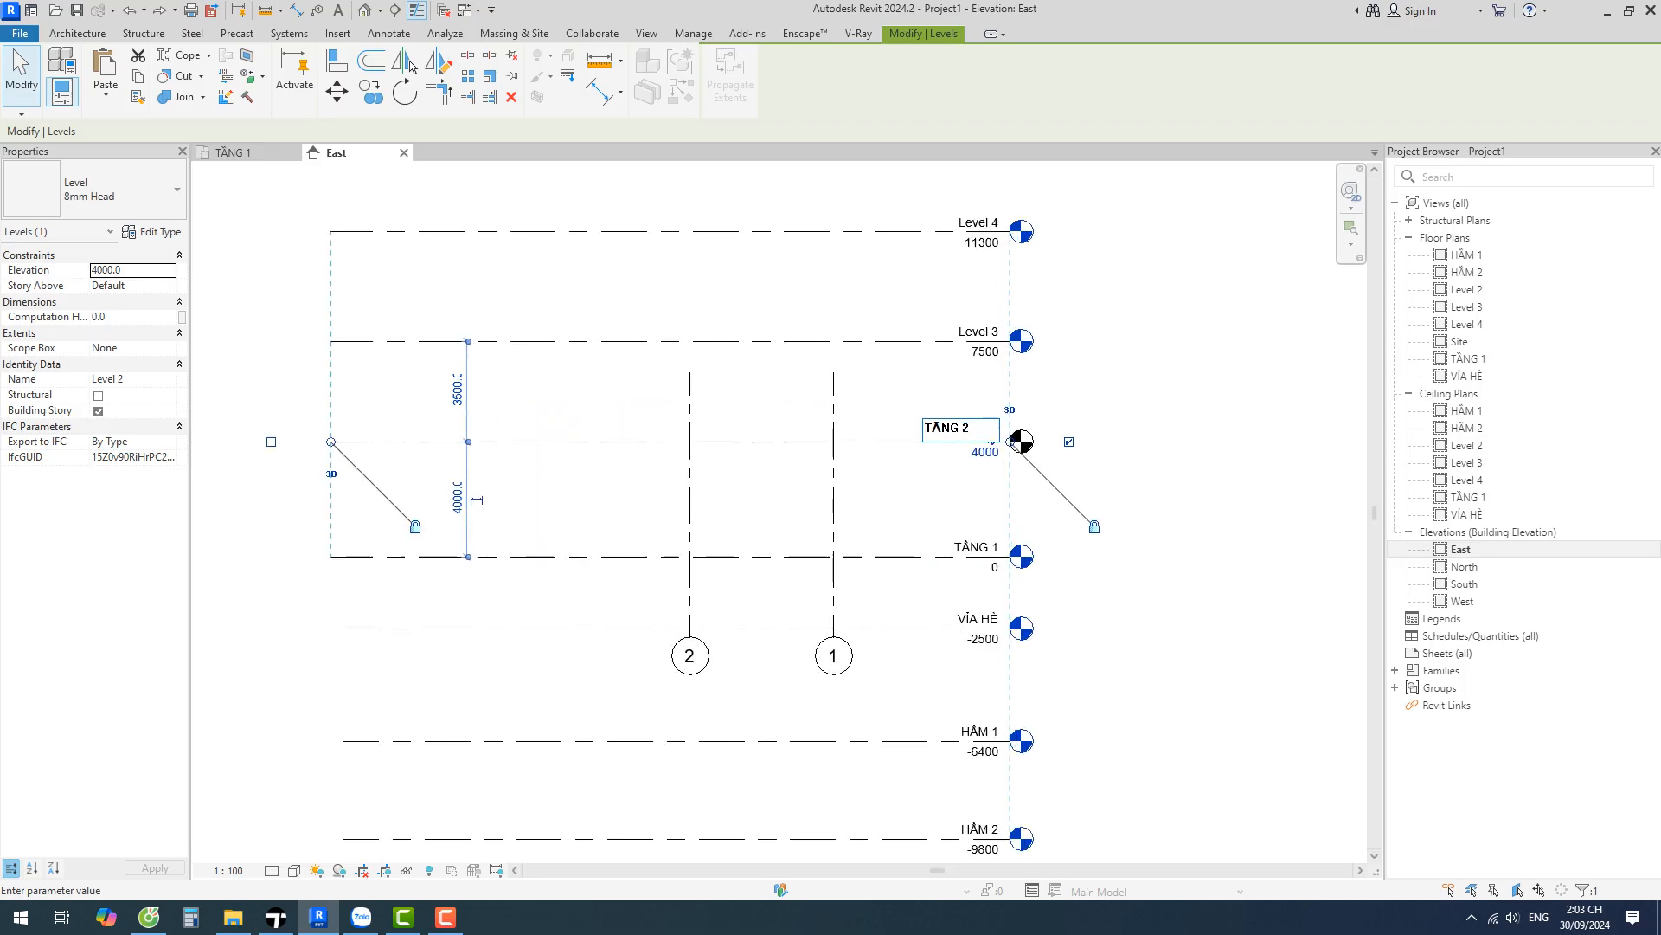
key(Return)
Rename Level 3 and its corresponding views to TẦNG 3, reusing the copied name text
click(977, 331)
click(978, 331)
double_click(976, 329)
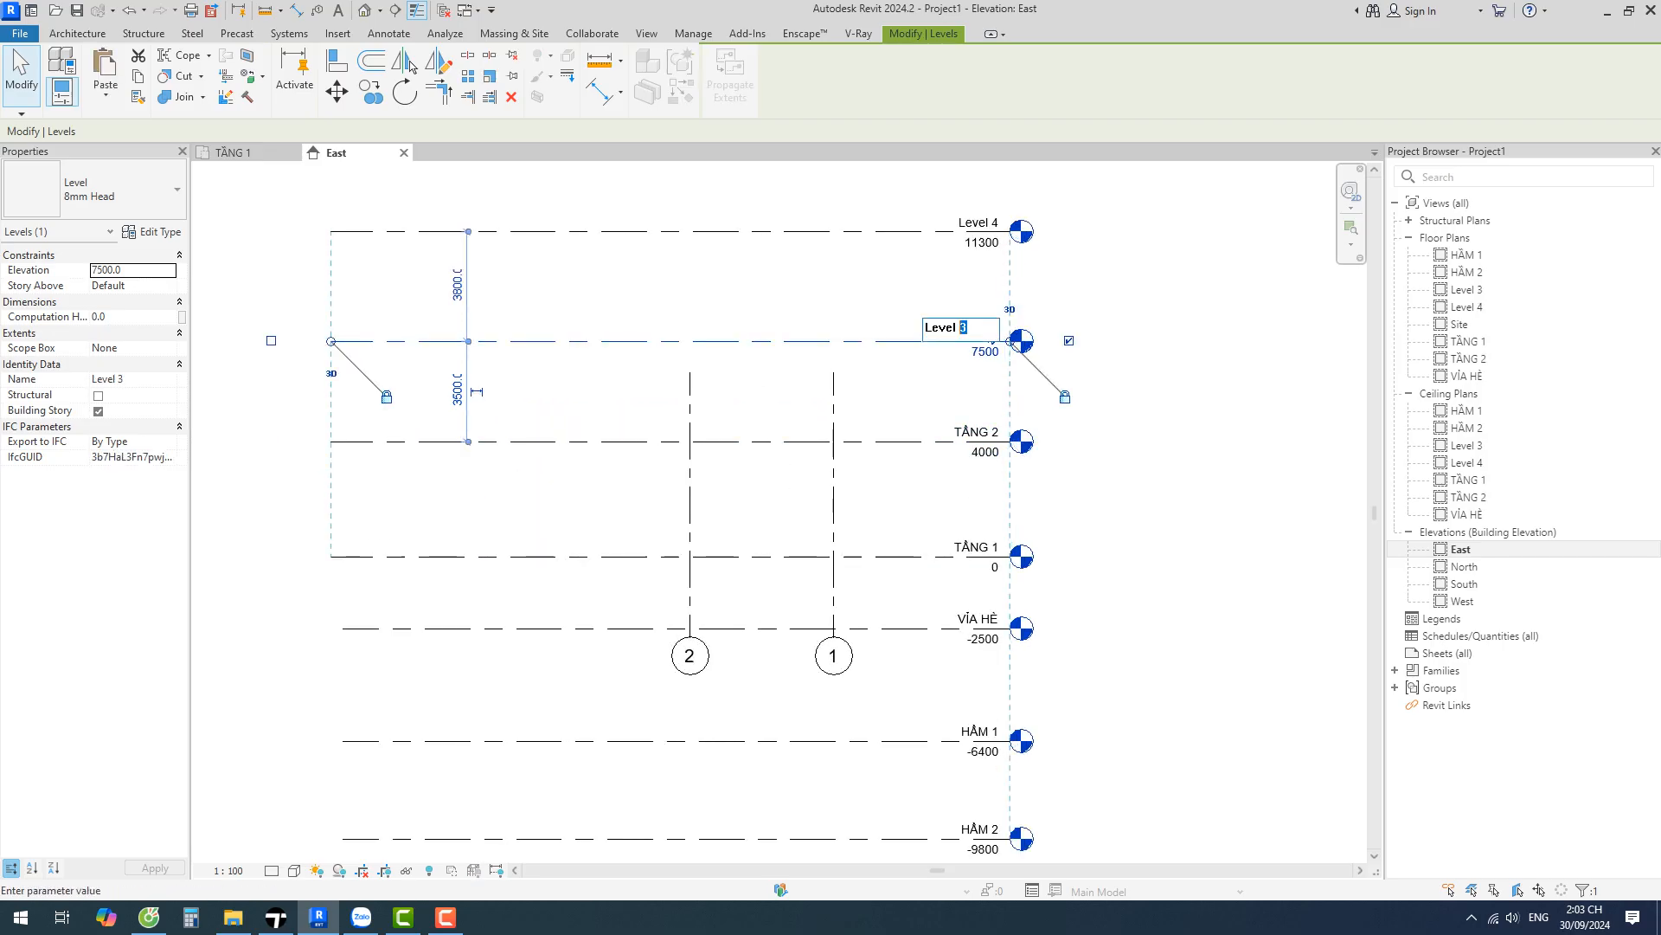
key(ctrl+a)
key(ctrl+v)
text(3)
key(Return)
Rename the topmost level, Level 4, and its corresponding views to MÁI
click(978, 222)
click(978, 223)
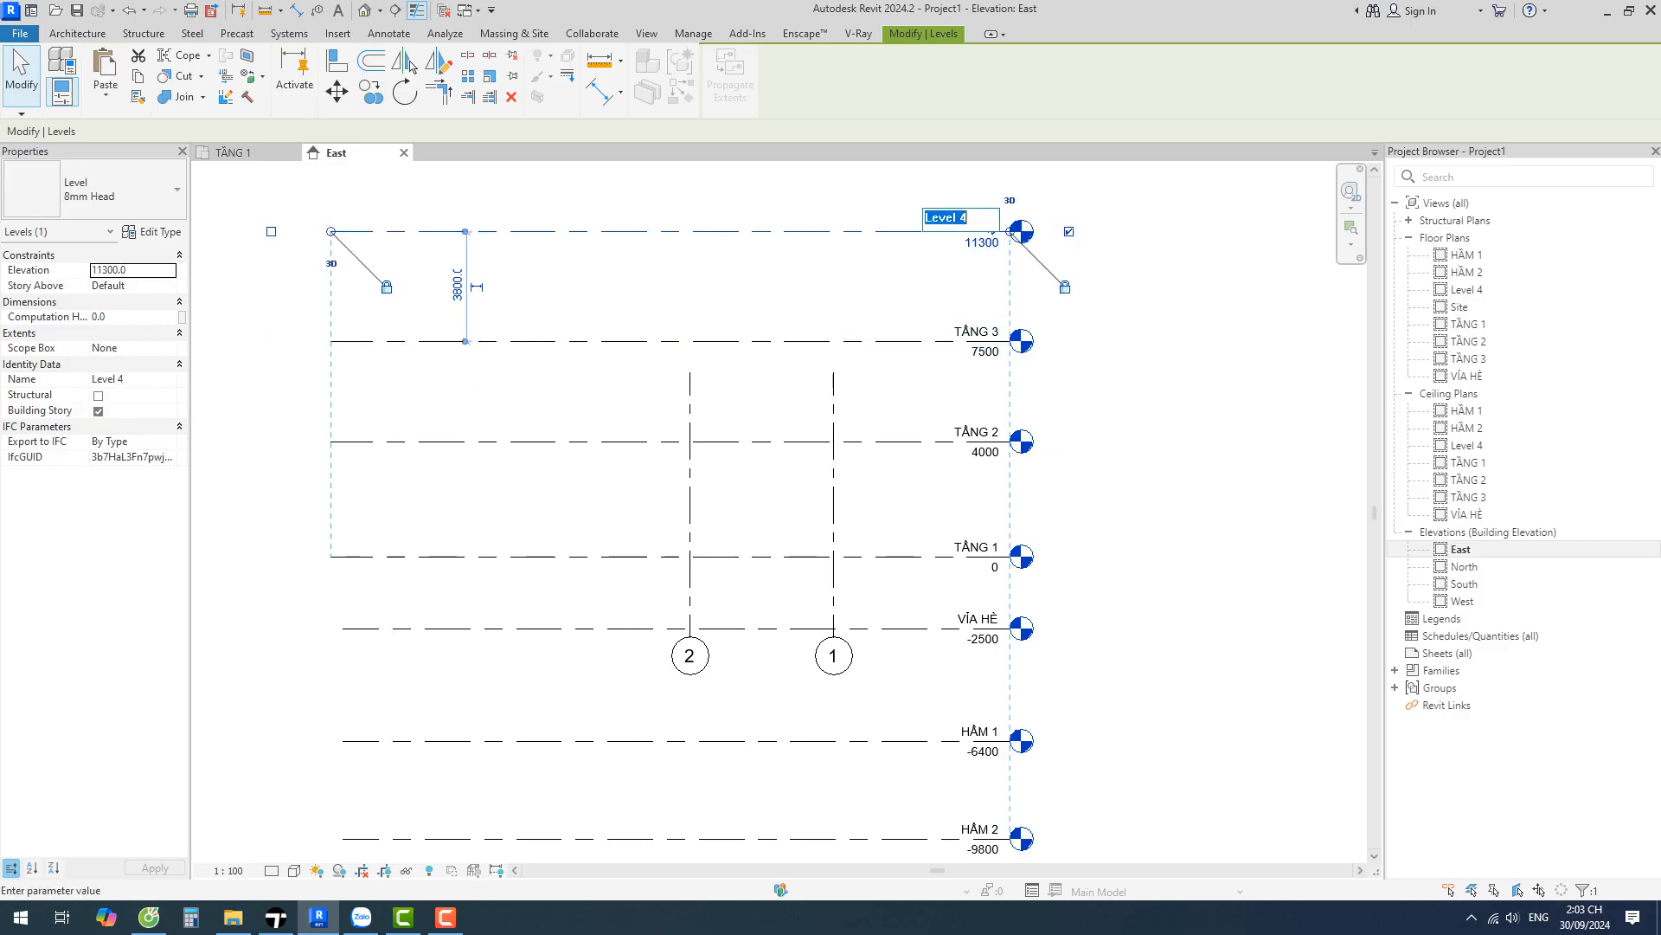
text(M)
key(Return)
key(Escape)
scroll(722, 433, down, 3)
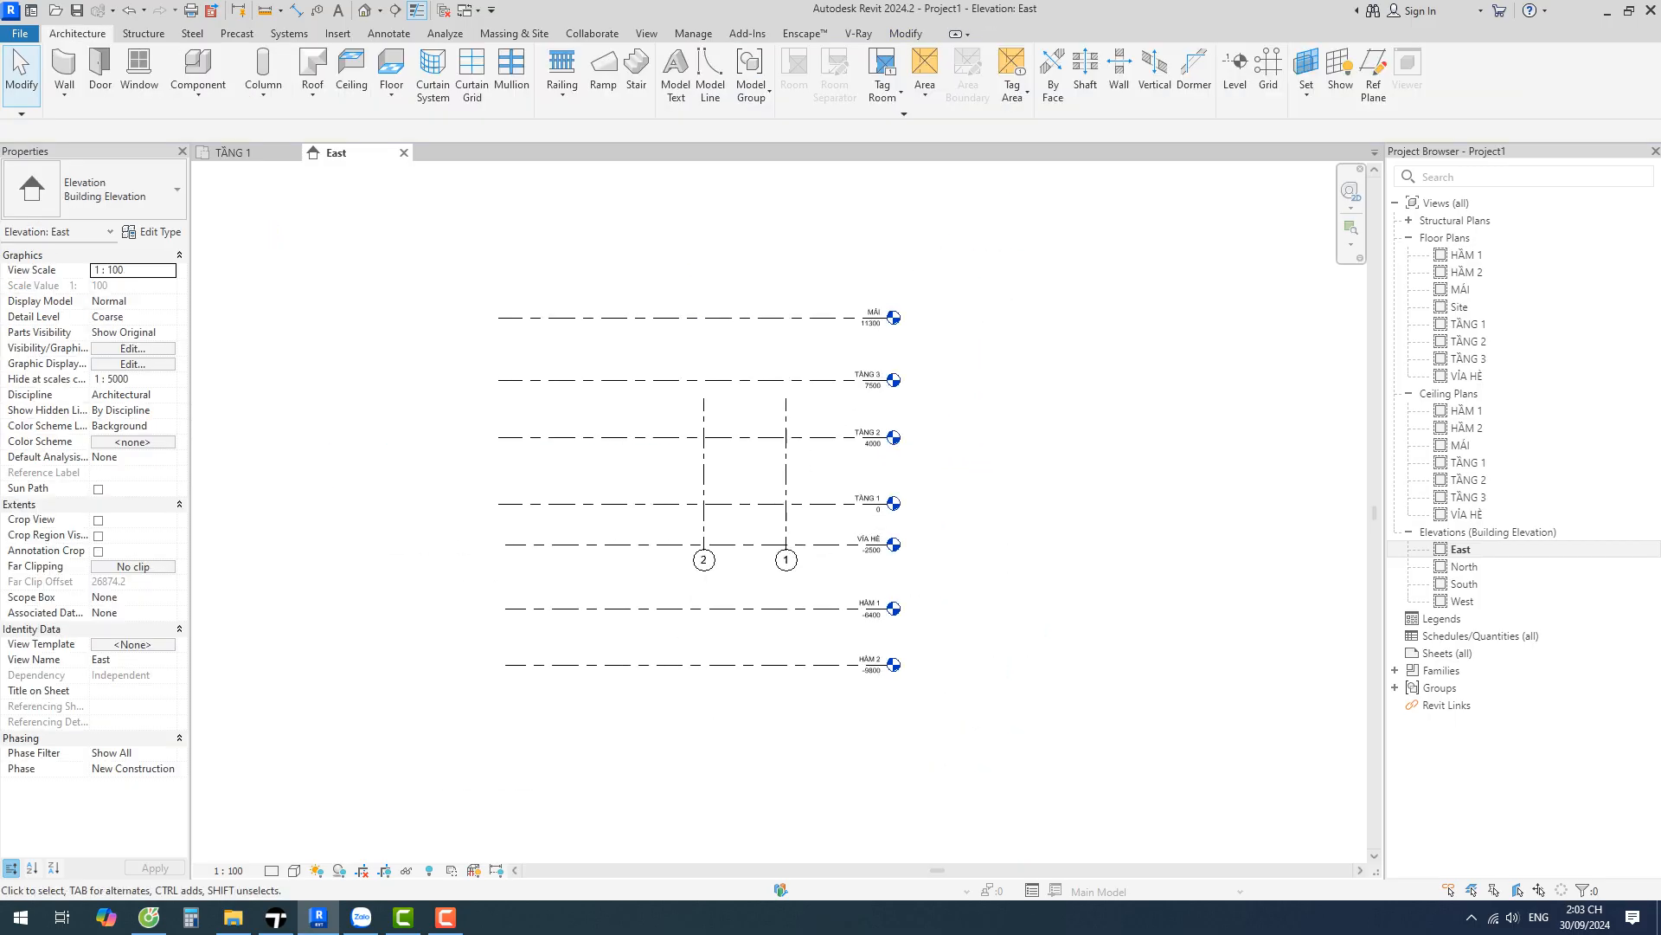
Extend grids 1 and 2 so their upper ends pass above MÁI and their bubbles sit below HẦM 2
click(785, 467)
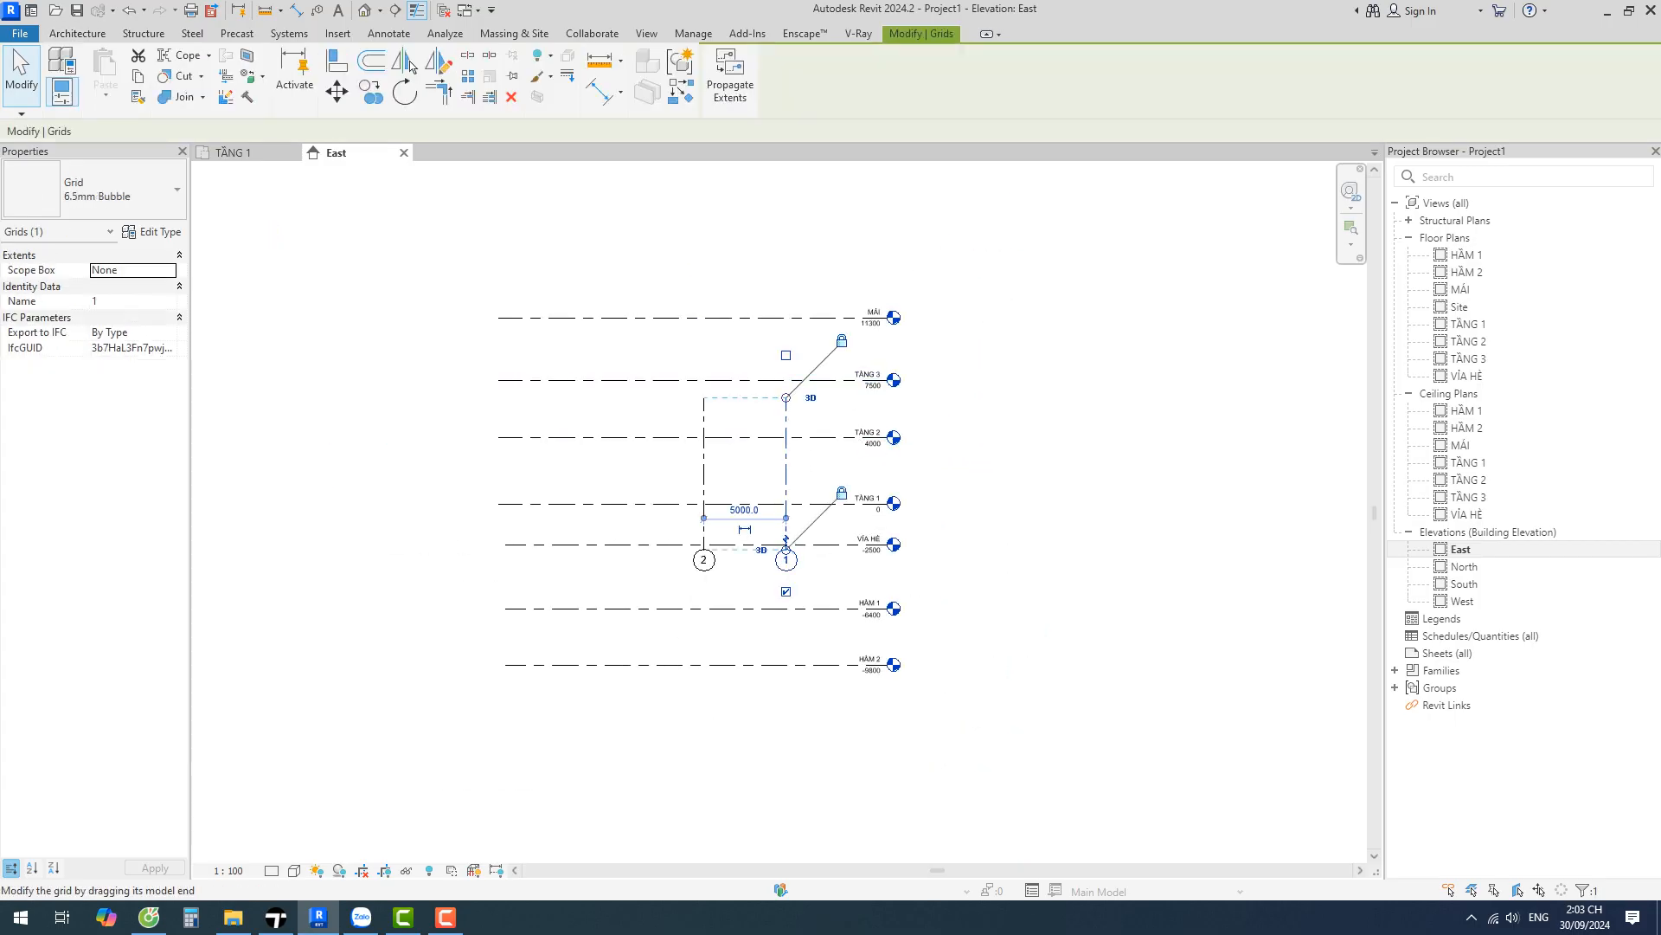
drag(786, 397, 785, 267)
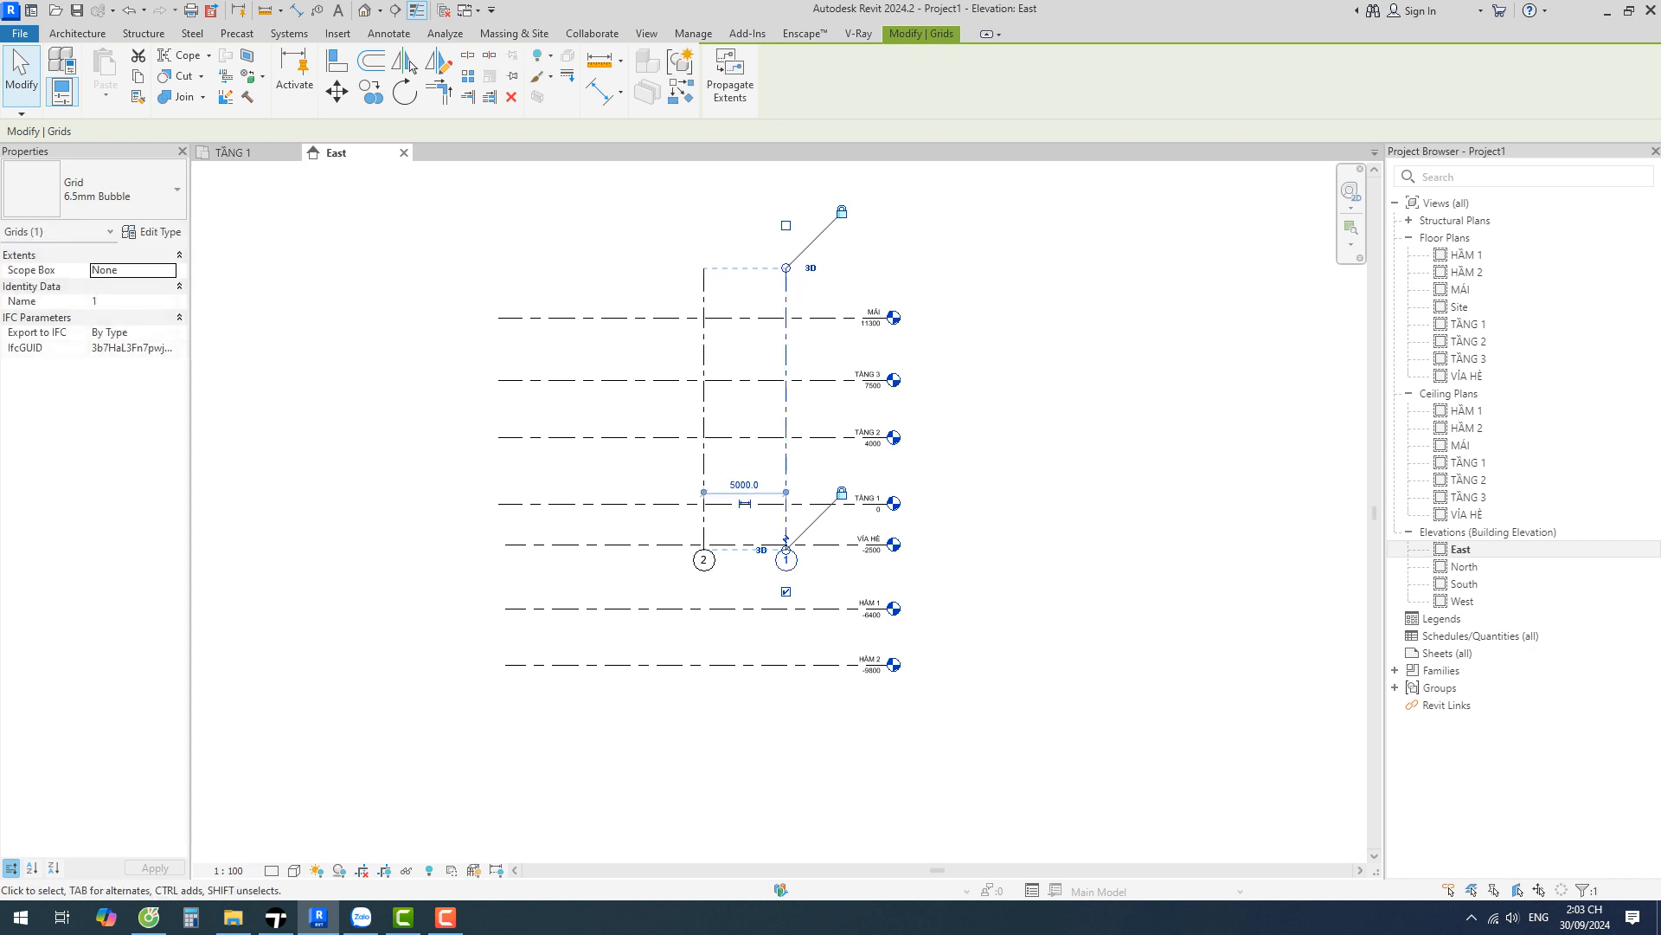
key(Escape)
click(785, 485)
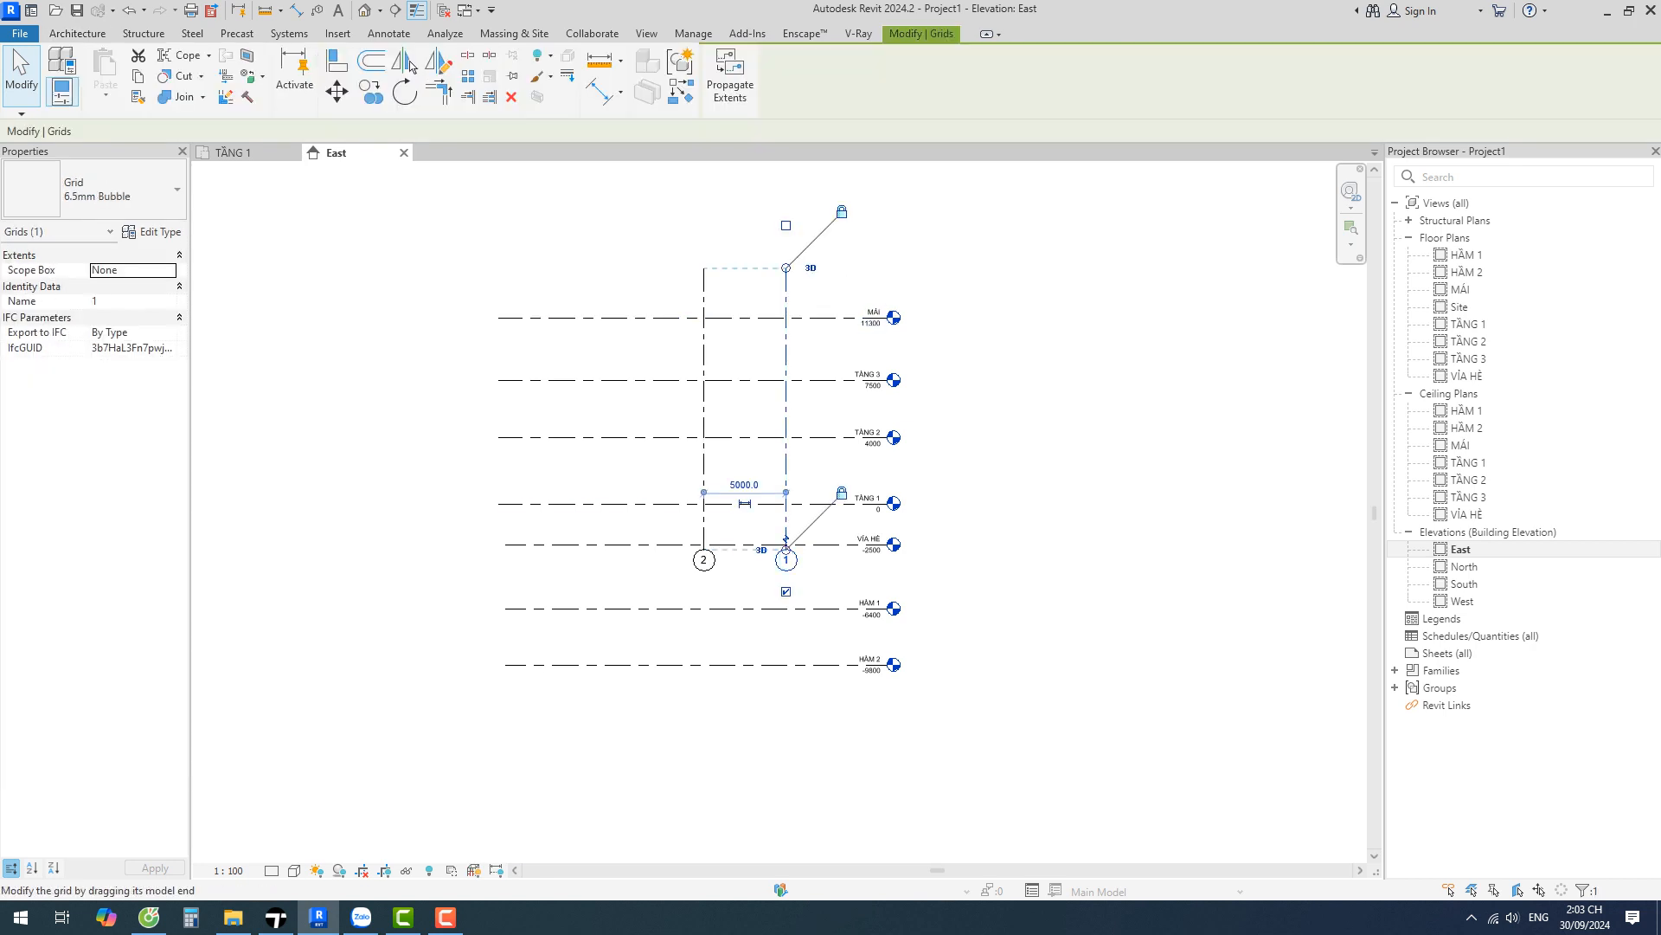
drag(786, 540, 786, 698)
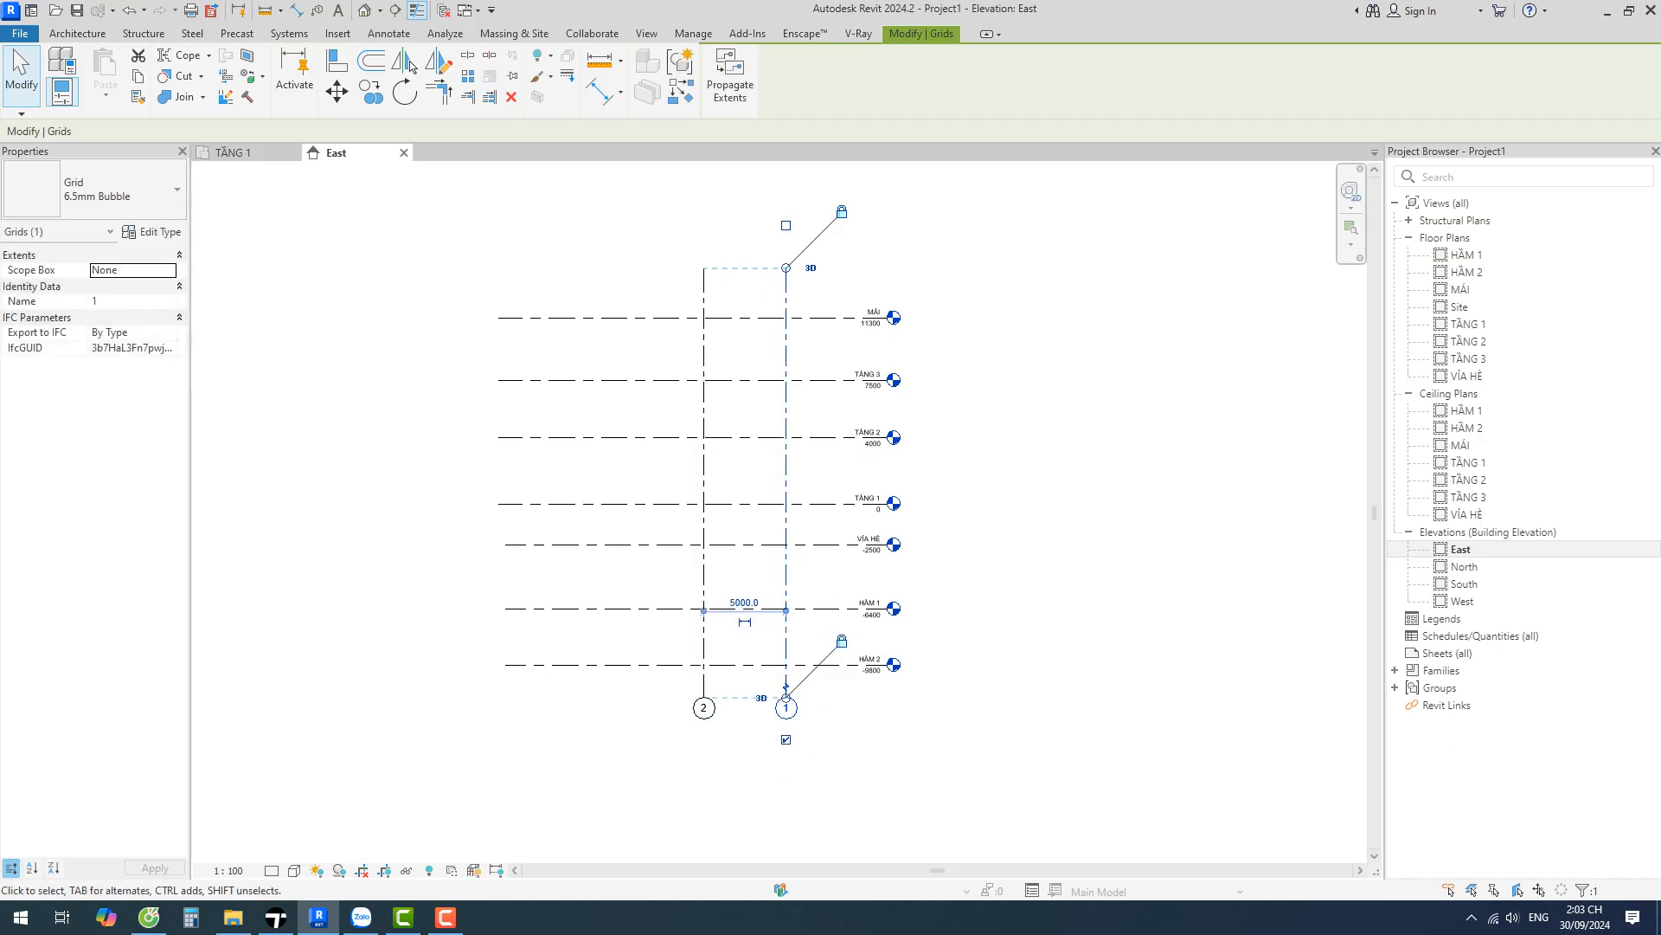
key(Escape)
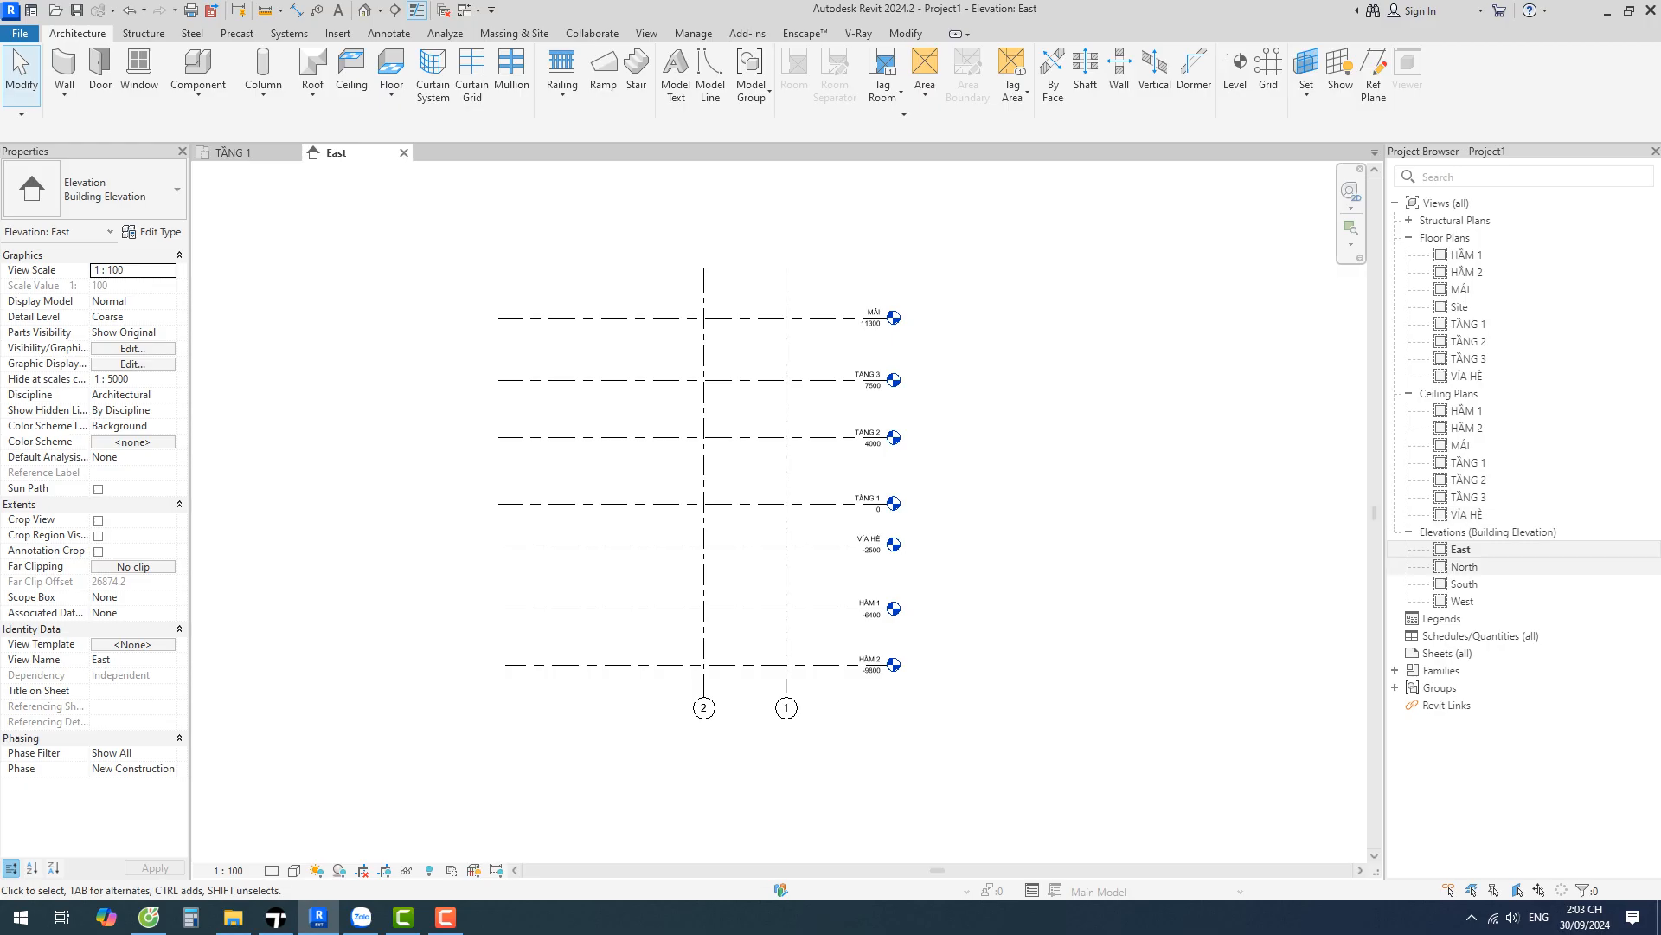
In the North elevation, extend the upper ends of grids 3 to 6 above the MÁI level
double_click(1464, 565)
scroll(762, 425, down, 3)
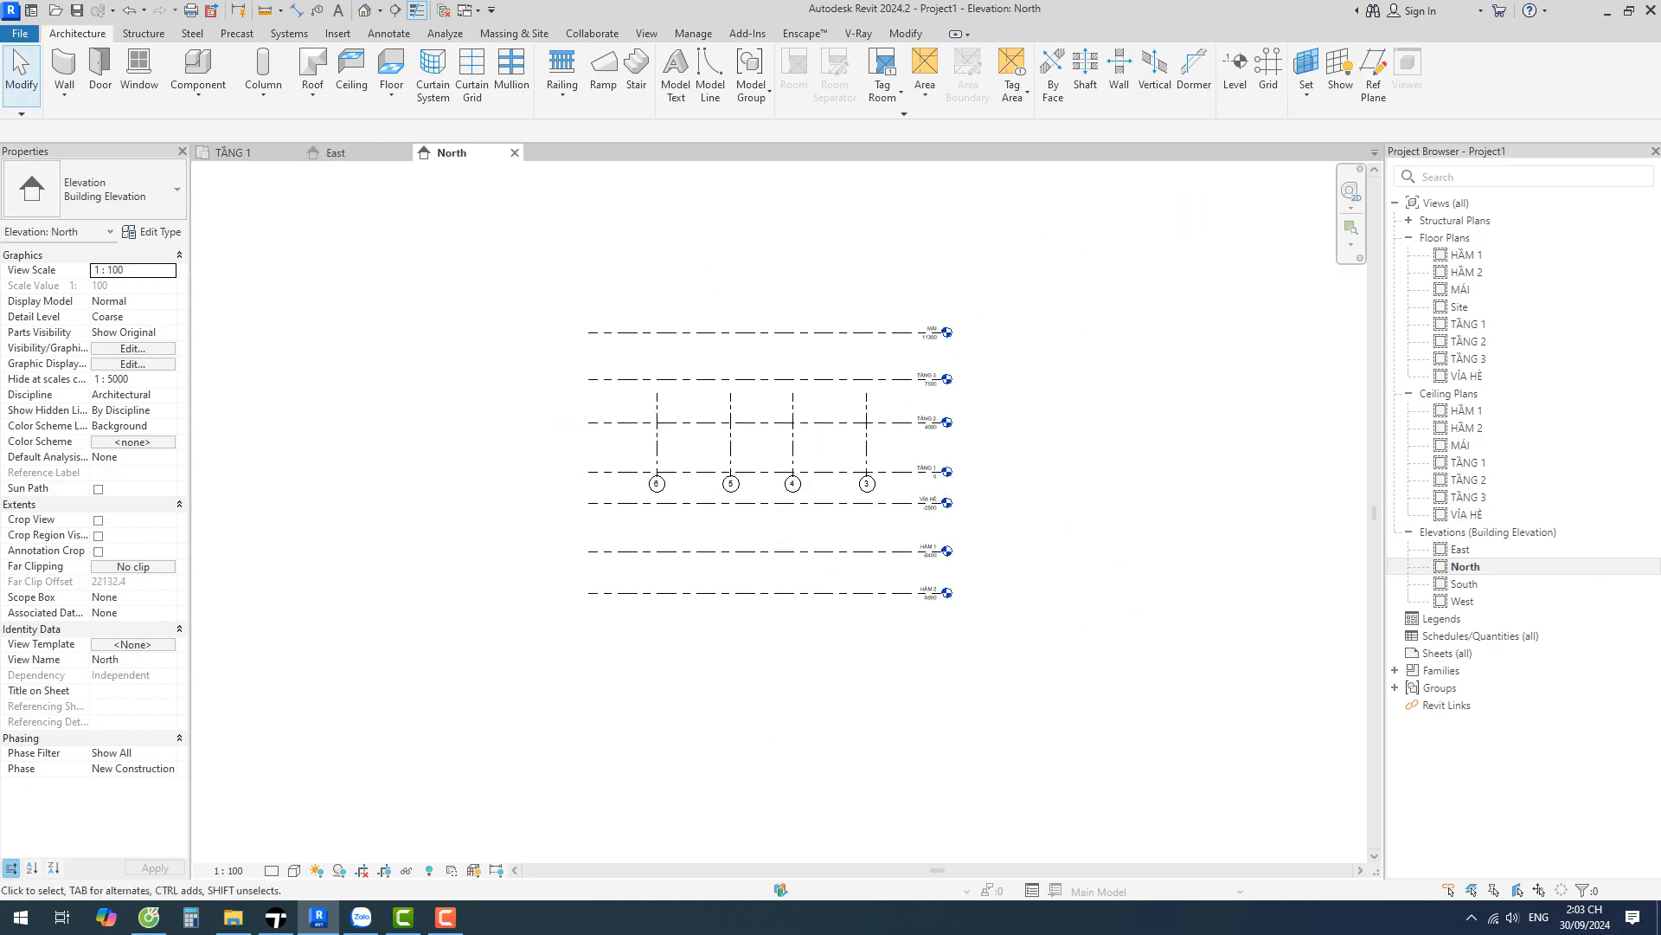
click(866, 437)
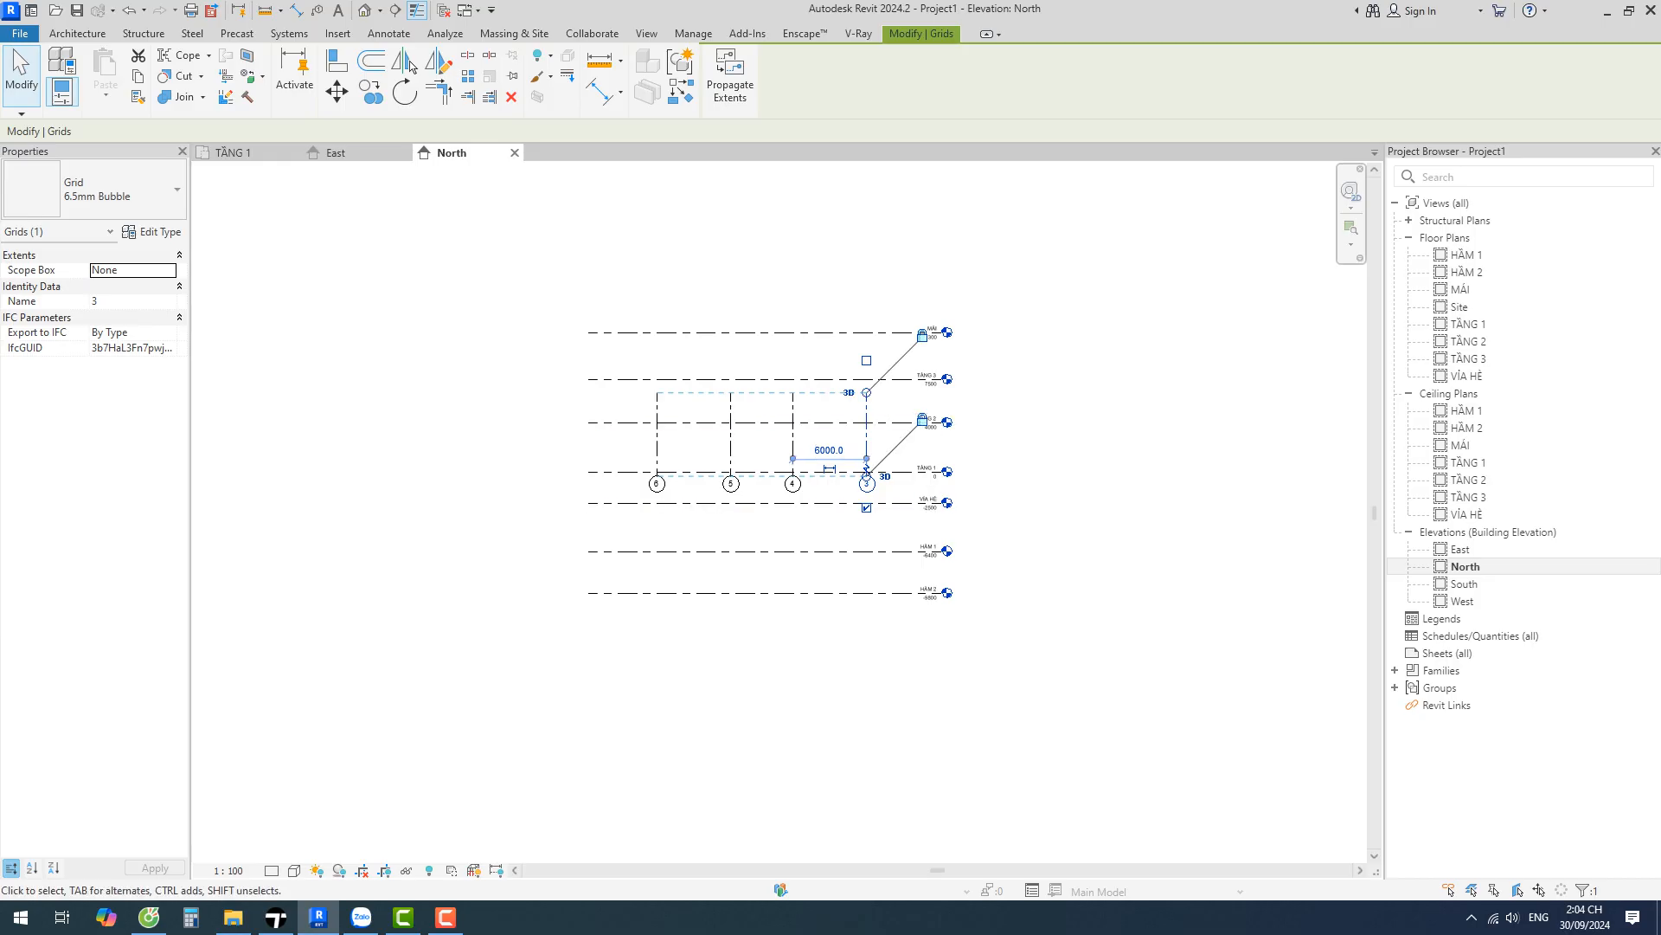
click(1461, 549)
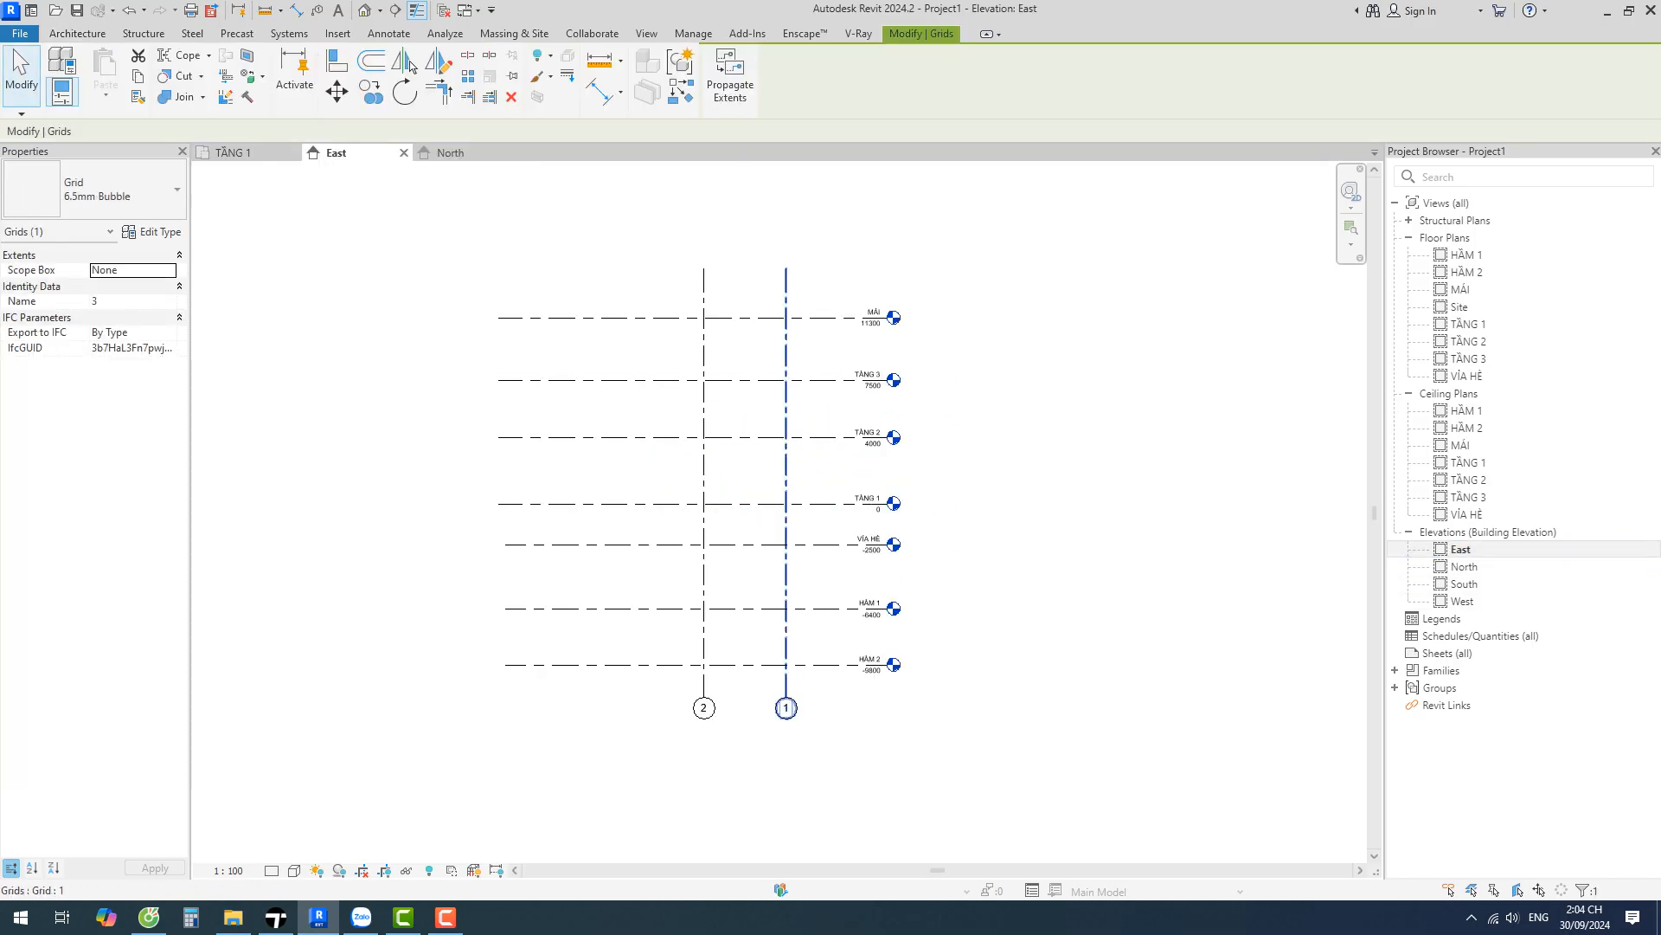
double_click(1464, 566)
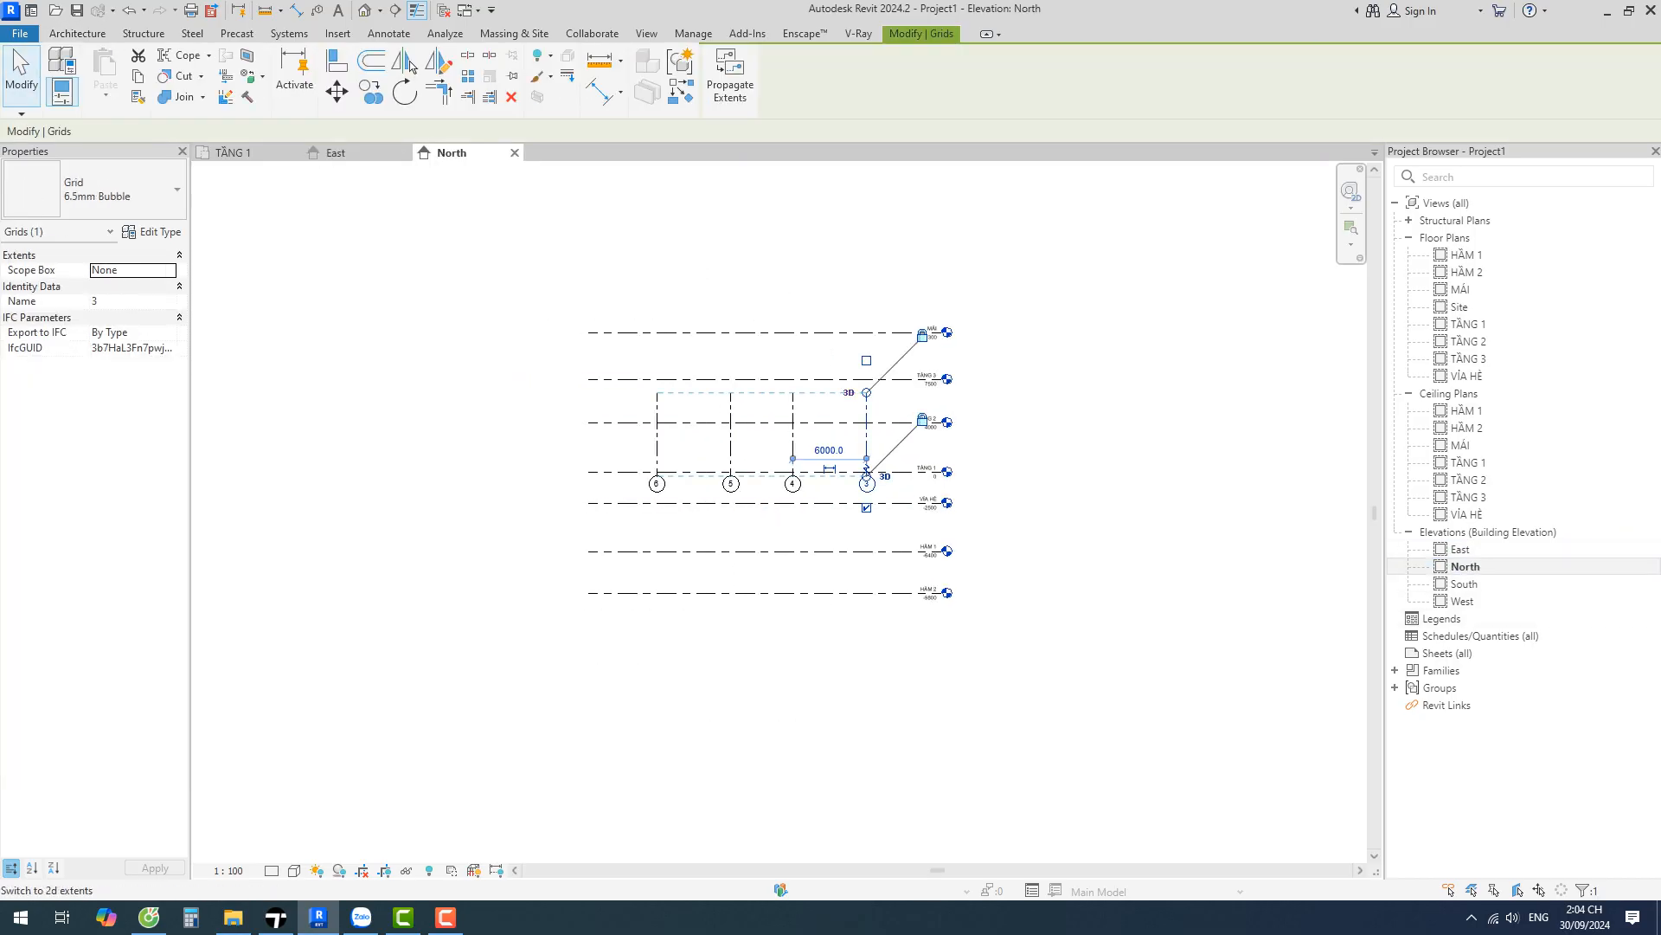
key(Escape)
click(866, 411)
drag(867, 392, 866, 296)
key(Escape)
Extend the lower ends of grids 3 to 6 in the North elevation so their bubbles sit below HẦM 2
click(866, 404)
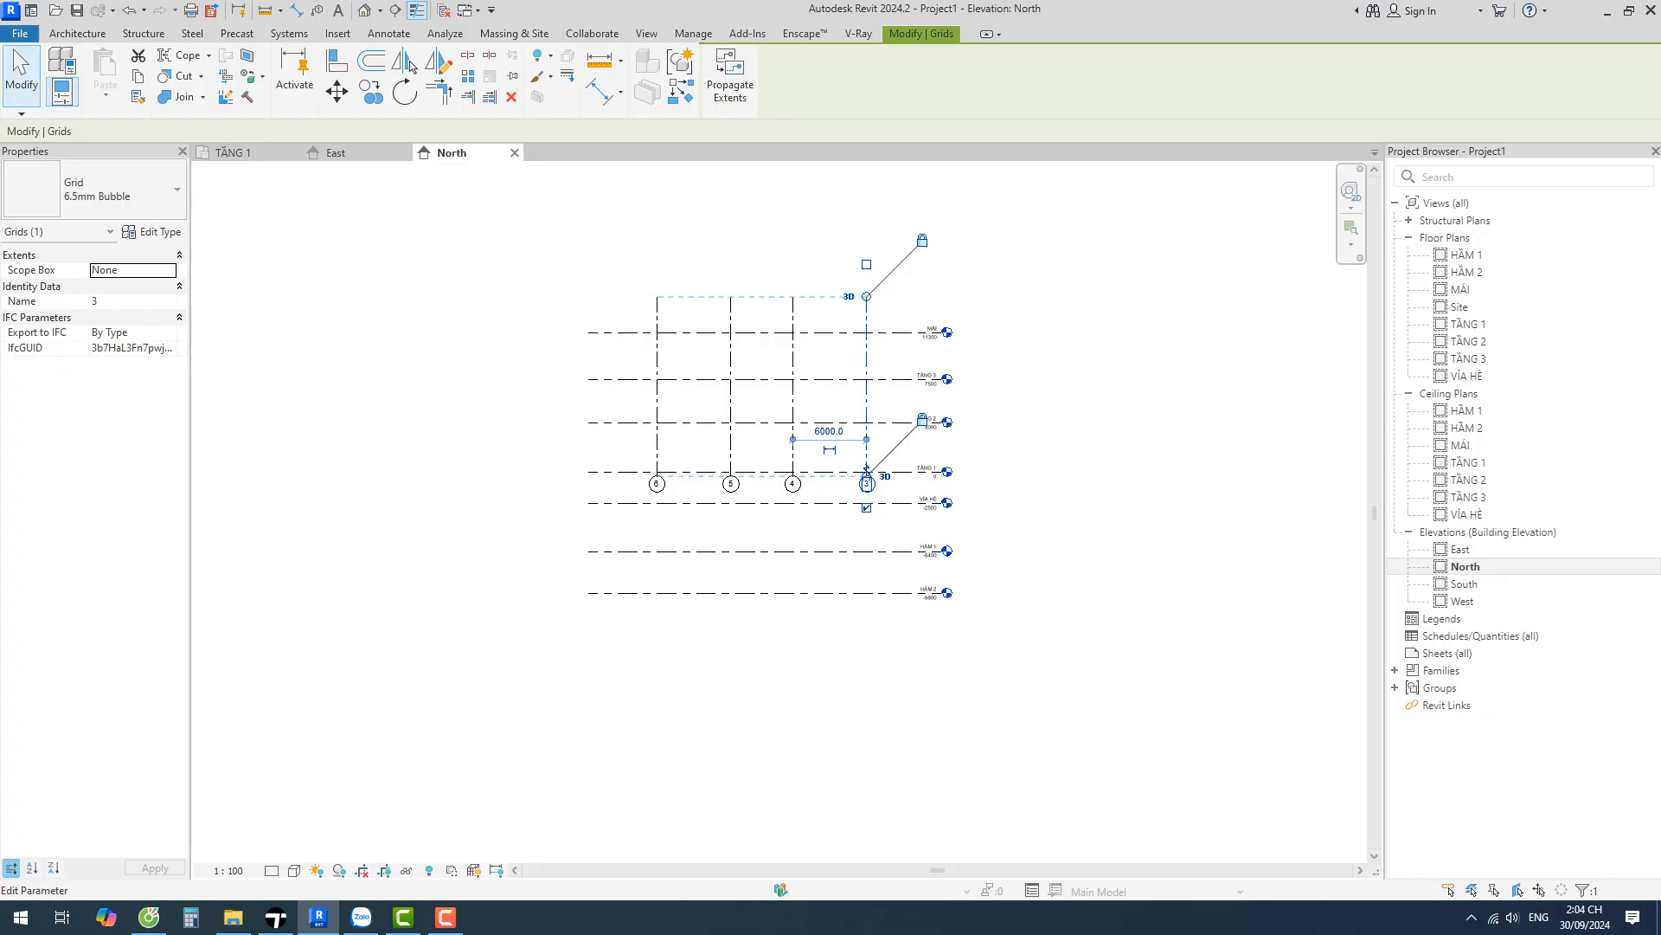
scroll(866, 468, up, 2)
drag(880, 474, 880, 751)
key(Escape)
scroll(847, 558, down, 2)
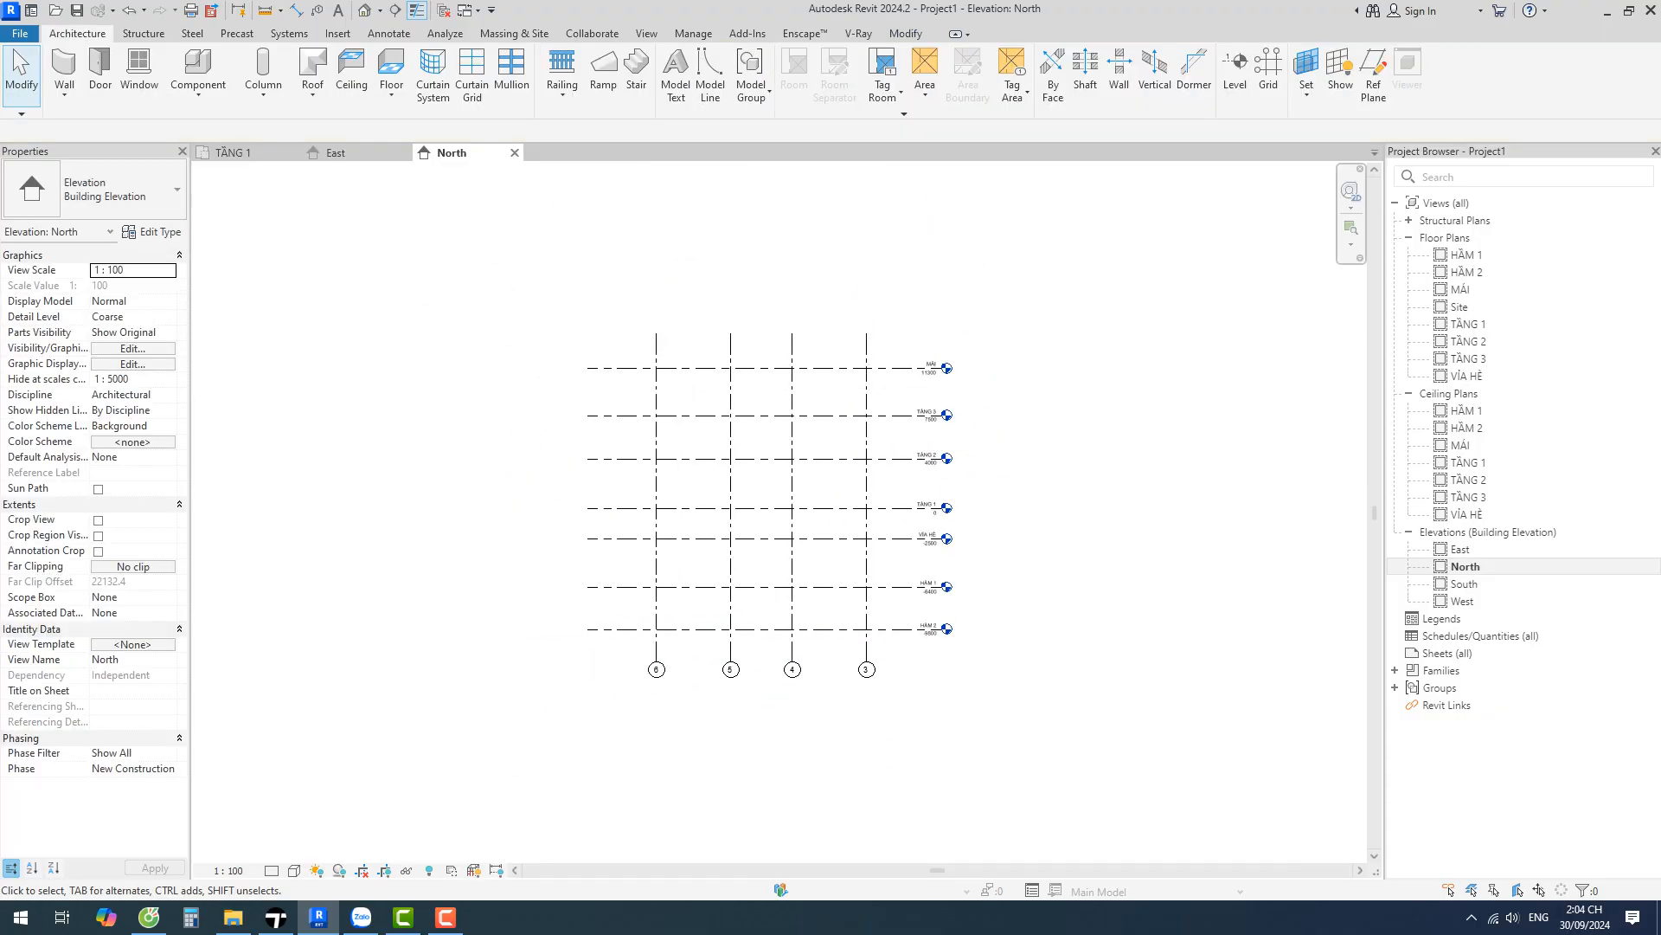
Check the grid lines in the TẦNG 1, TẦNG 2, TẦNG 3, MÁI, HẦM 1 and HẦM 2 floor plans
double_click(1465, 324)
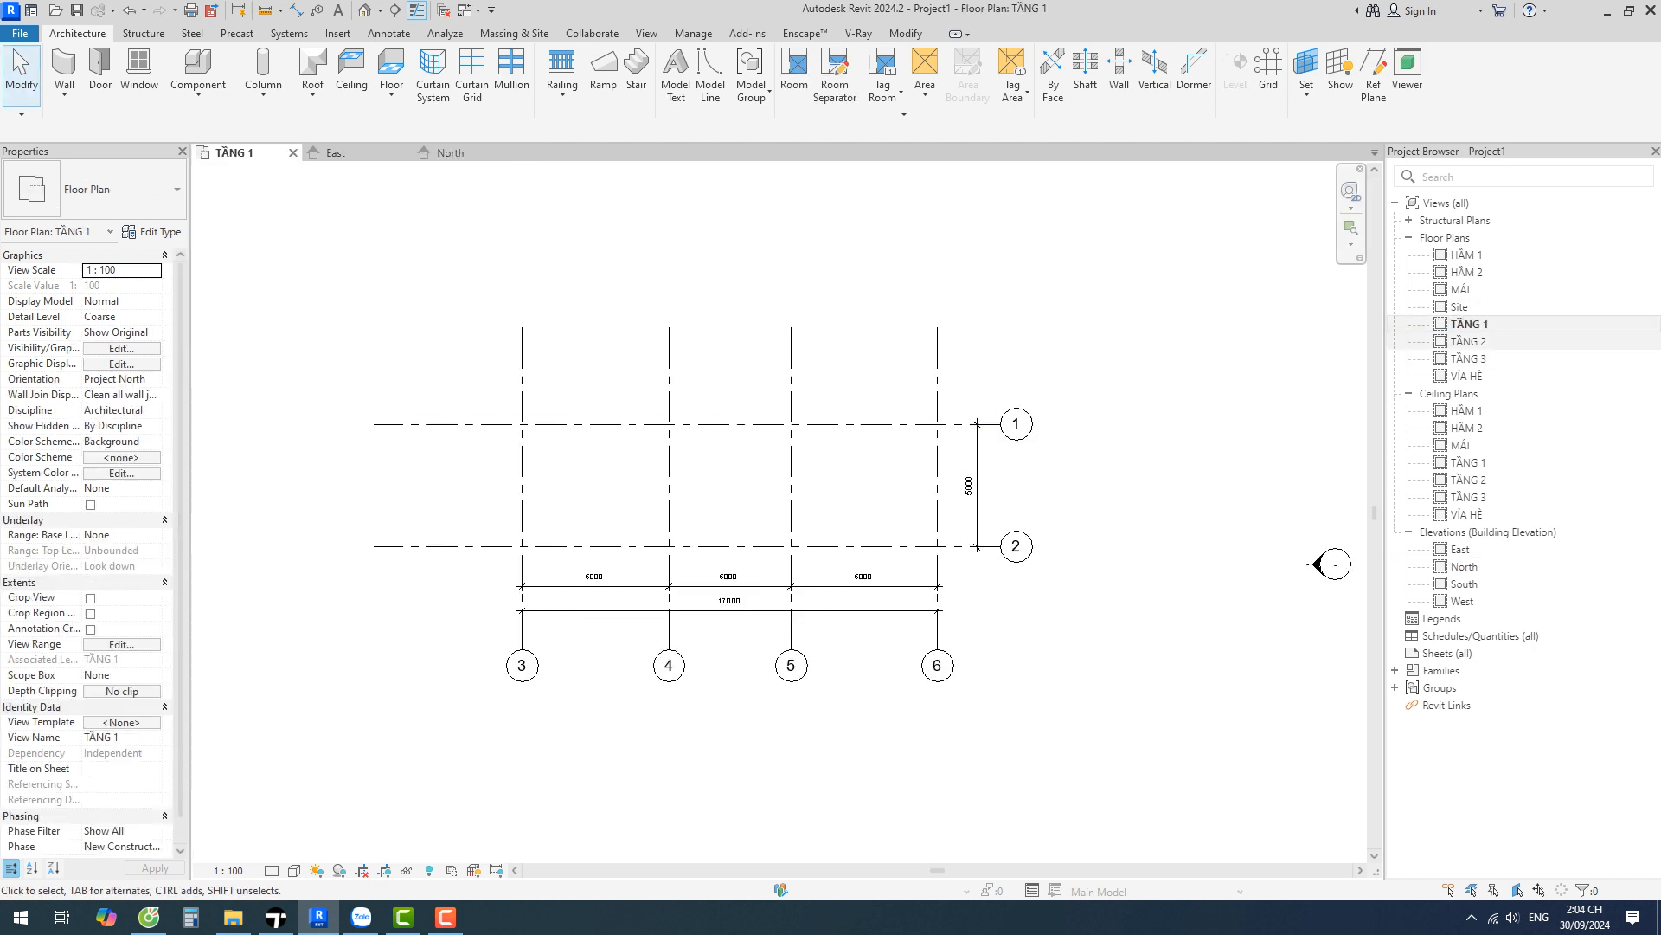
double_click(1468, 341)
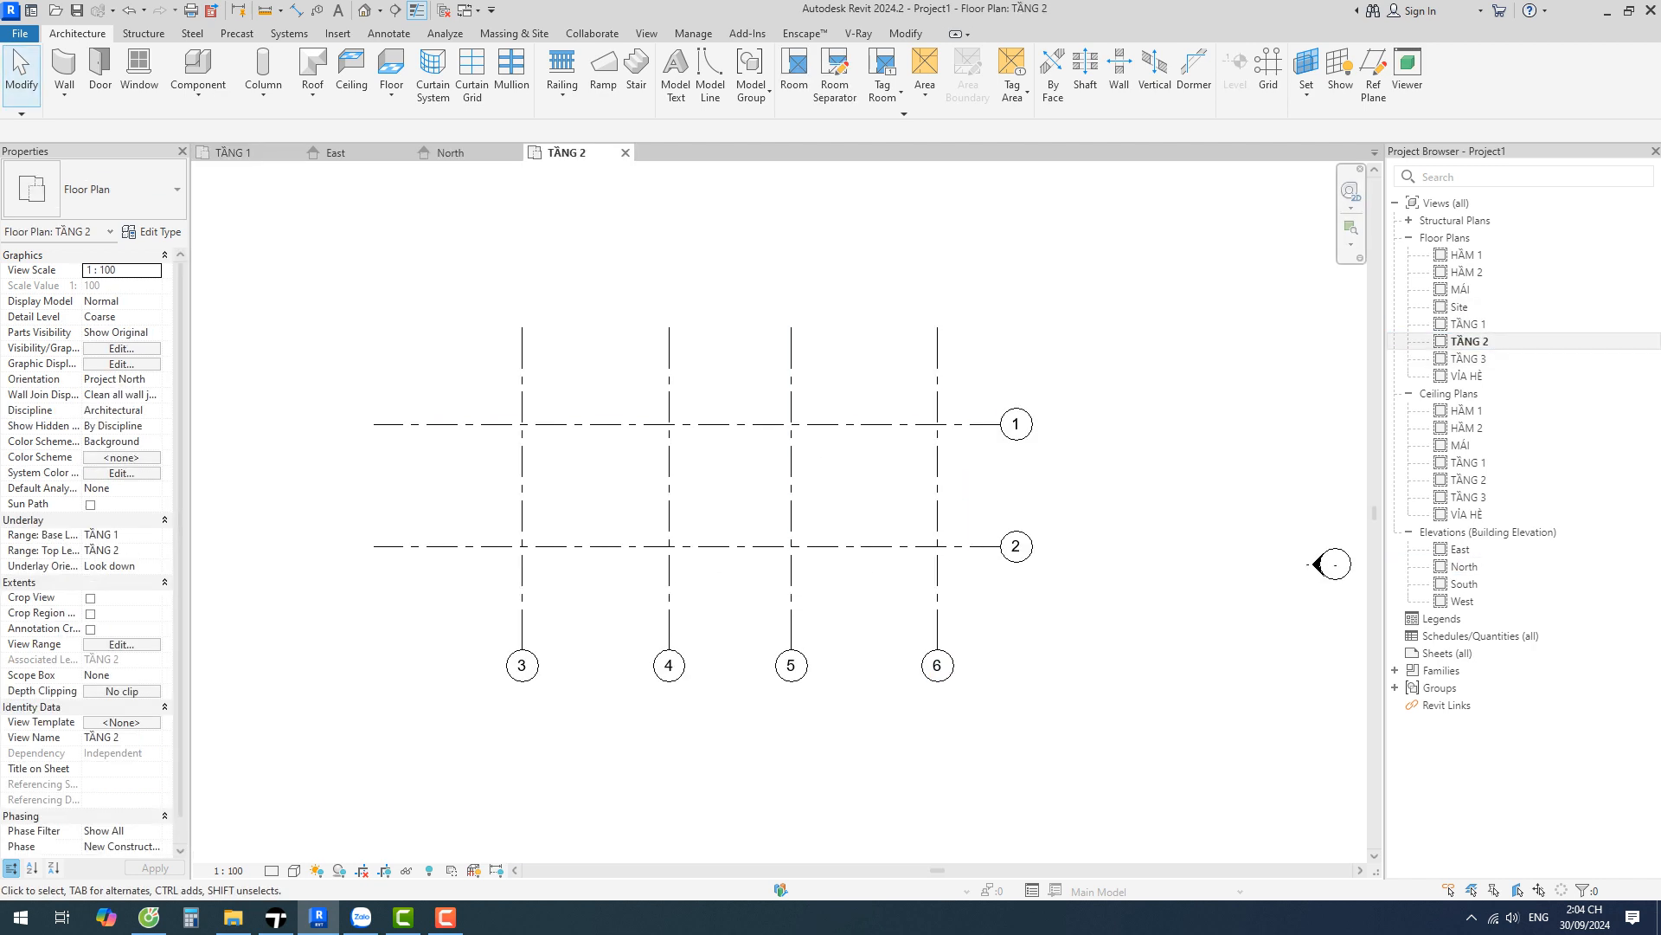
double_click(1468, 358)
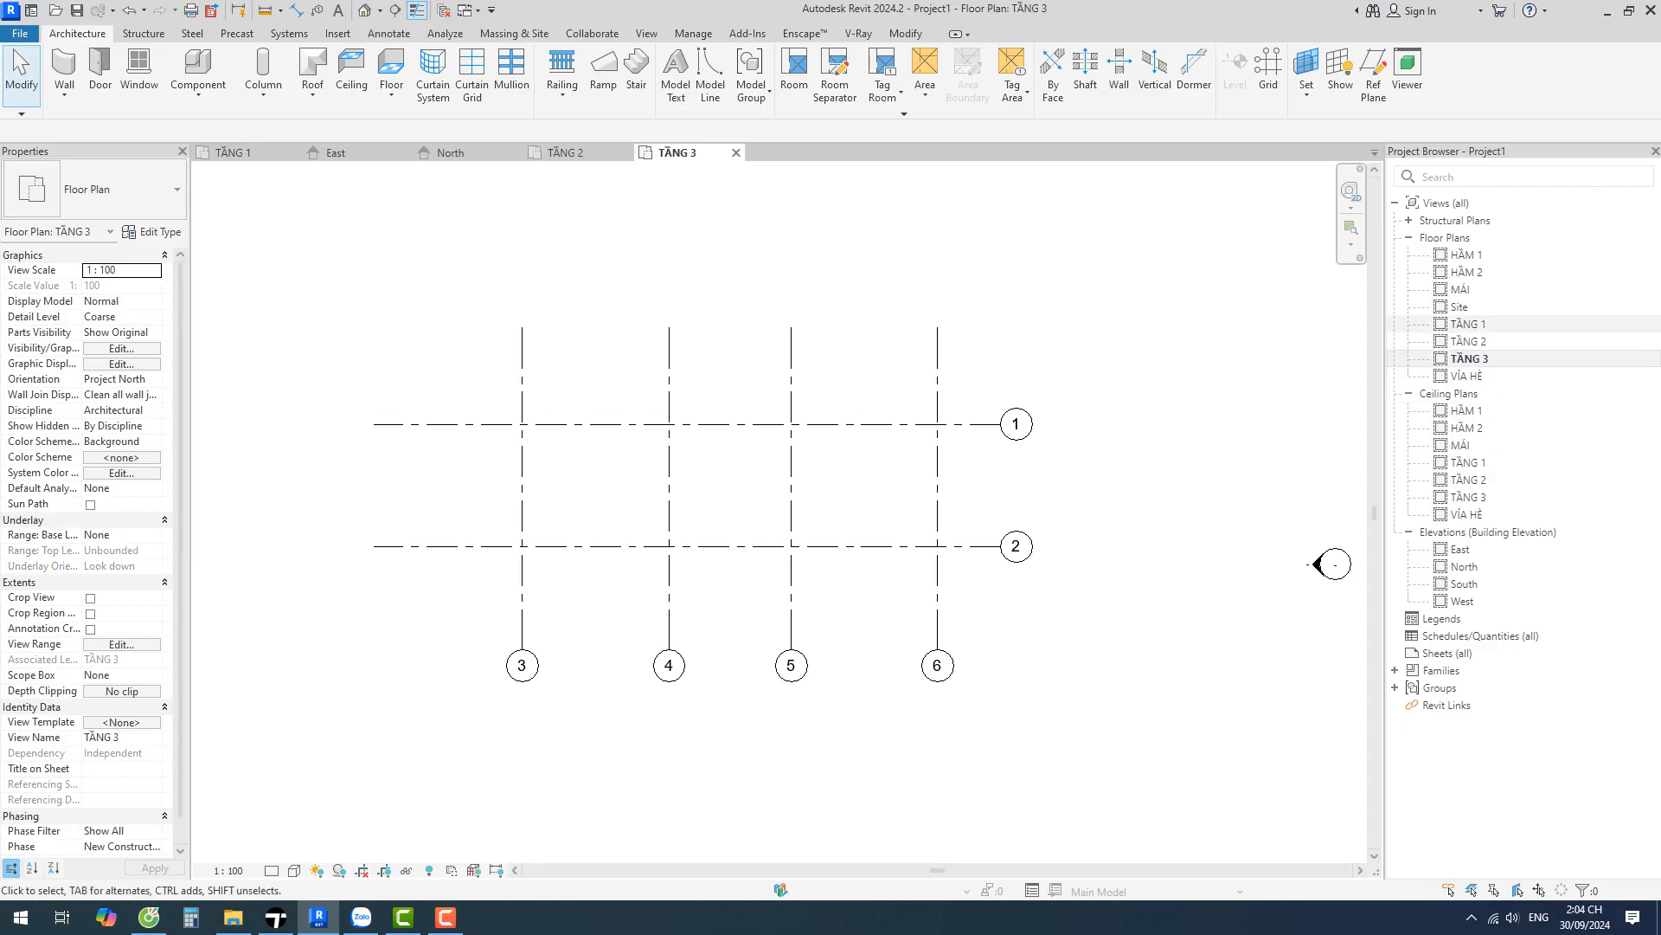
double_click(1461, 289)
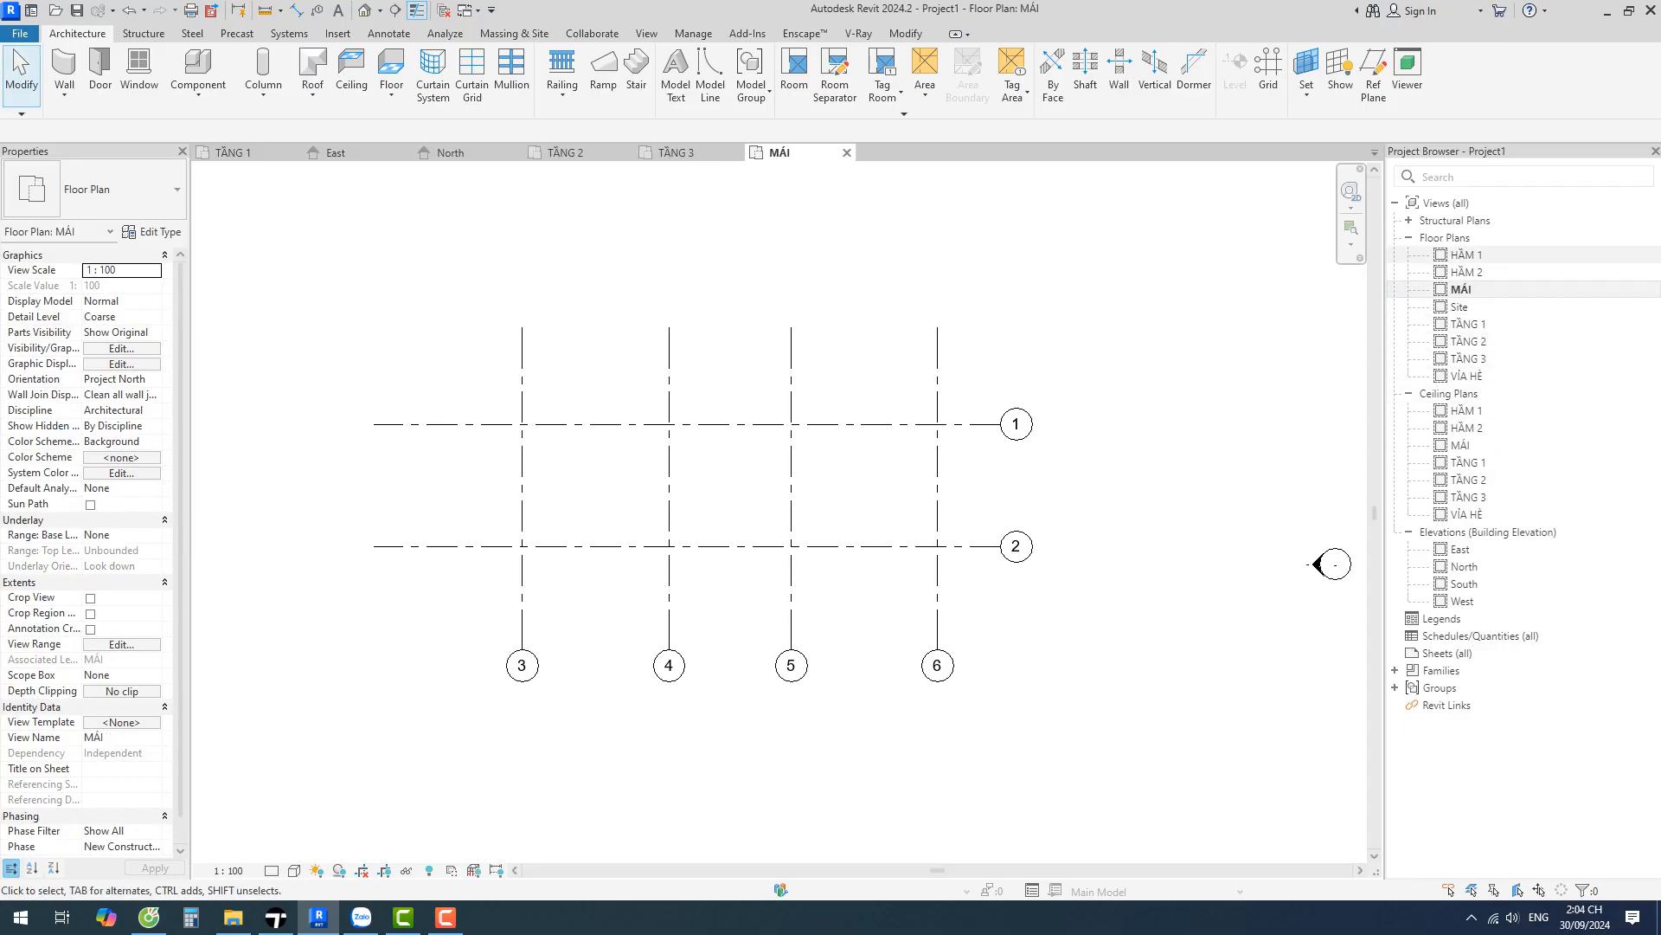
double_click(1466, 254)
double_click(1466, 272)
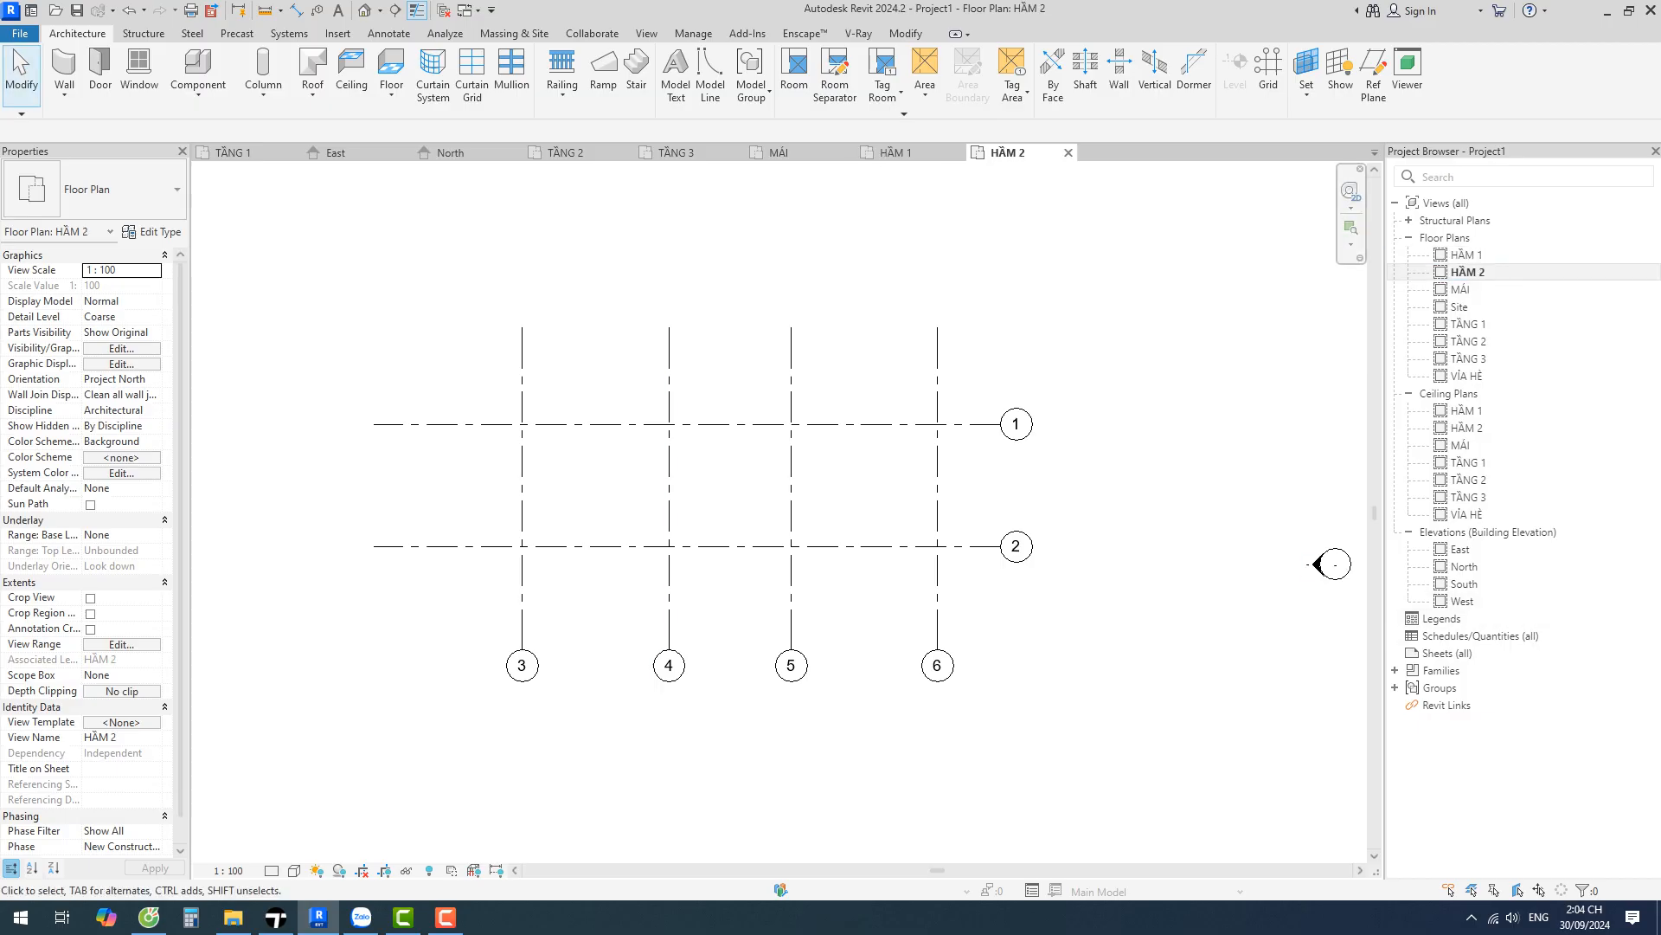
click(937, 636)
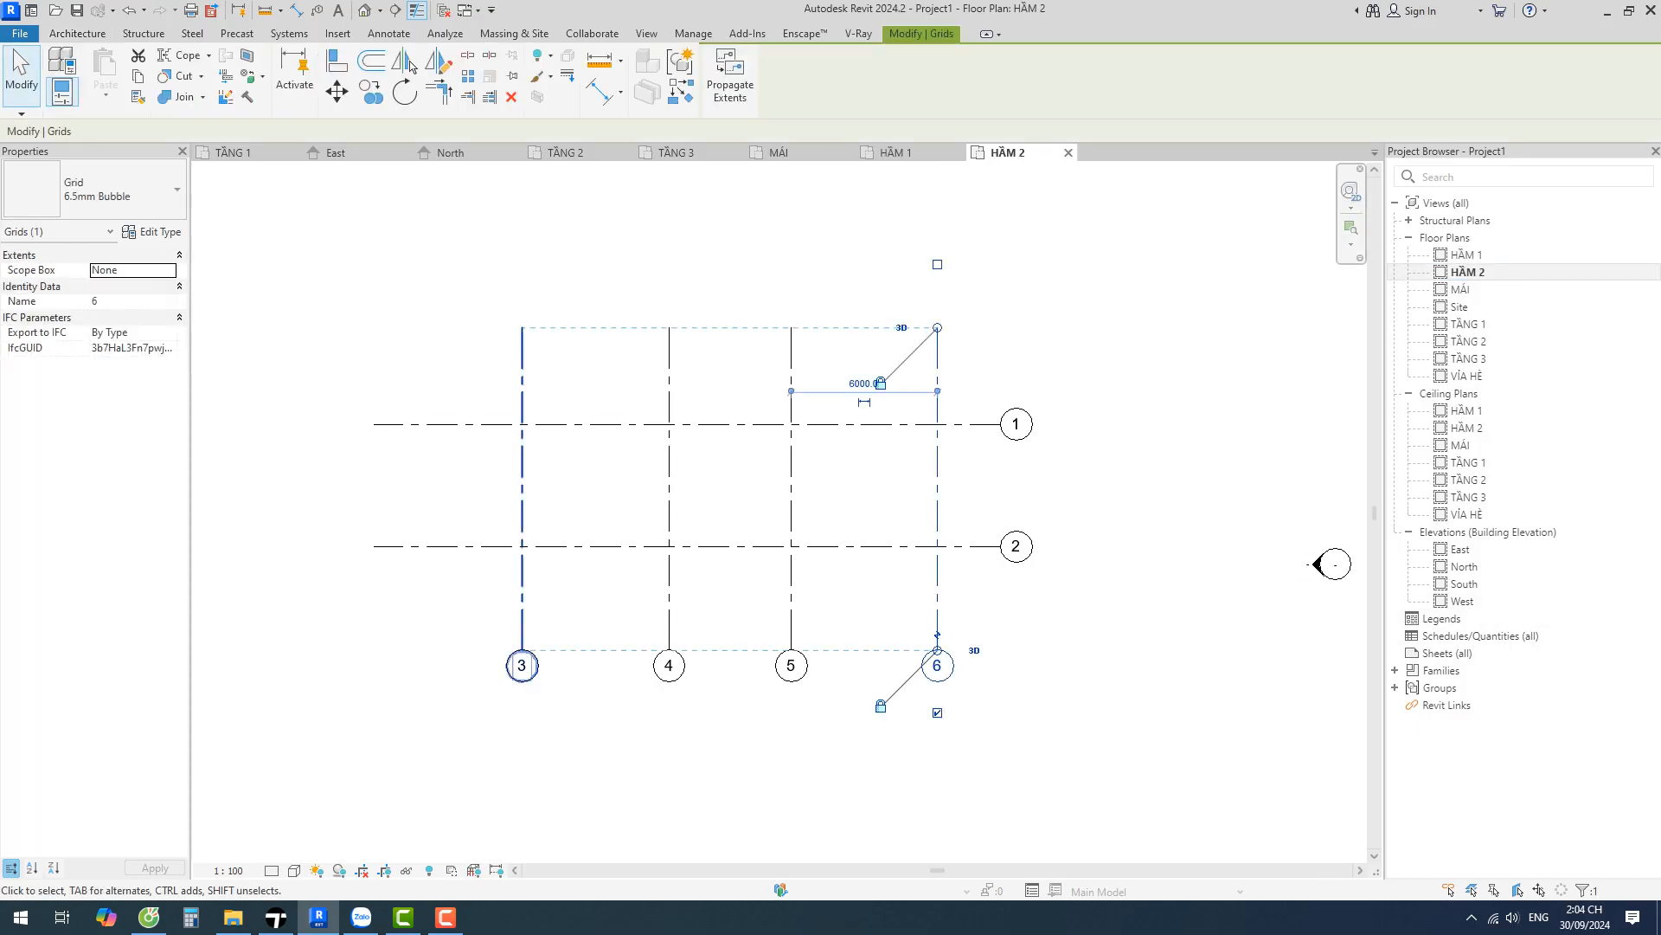
key(Escape)
Shorten grids 3 to 6 in the North elevation so their lower ends stop above HẦM 1, and check the HẦM 1 plan
double_click(1335, 565)
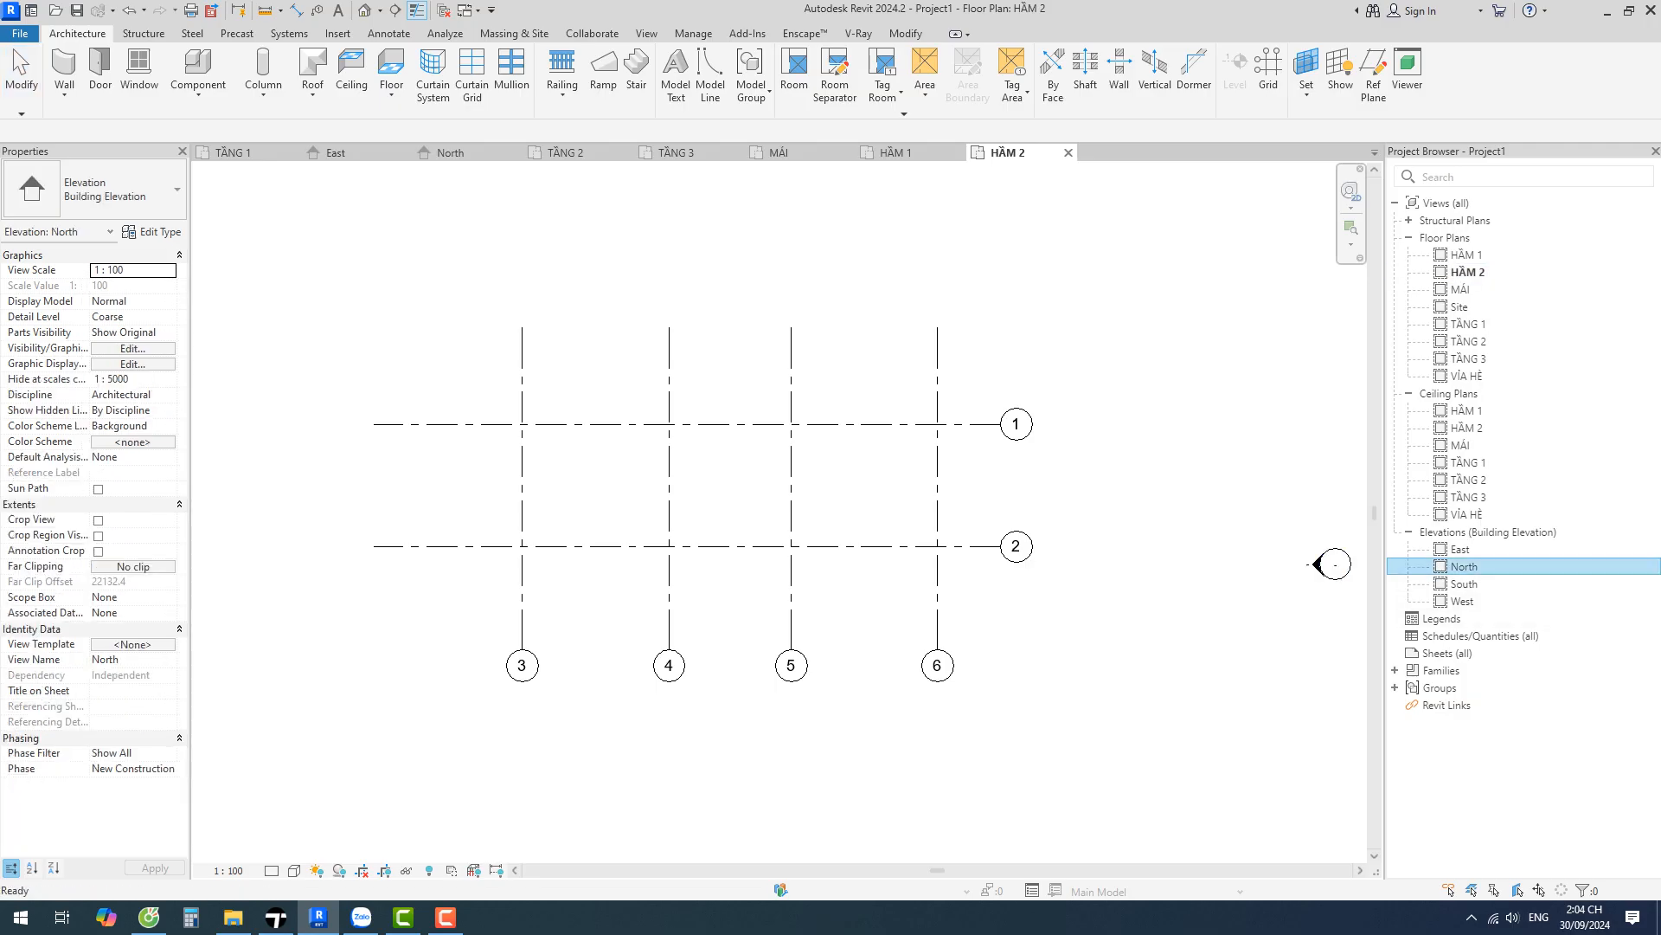
click(867, 645)
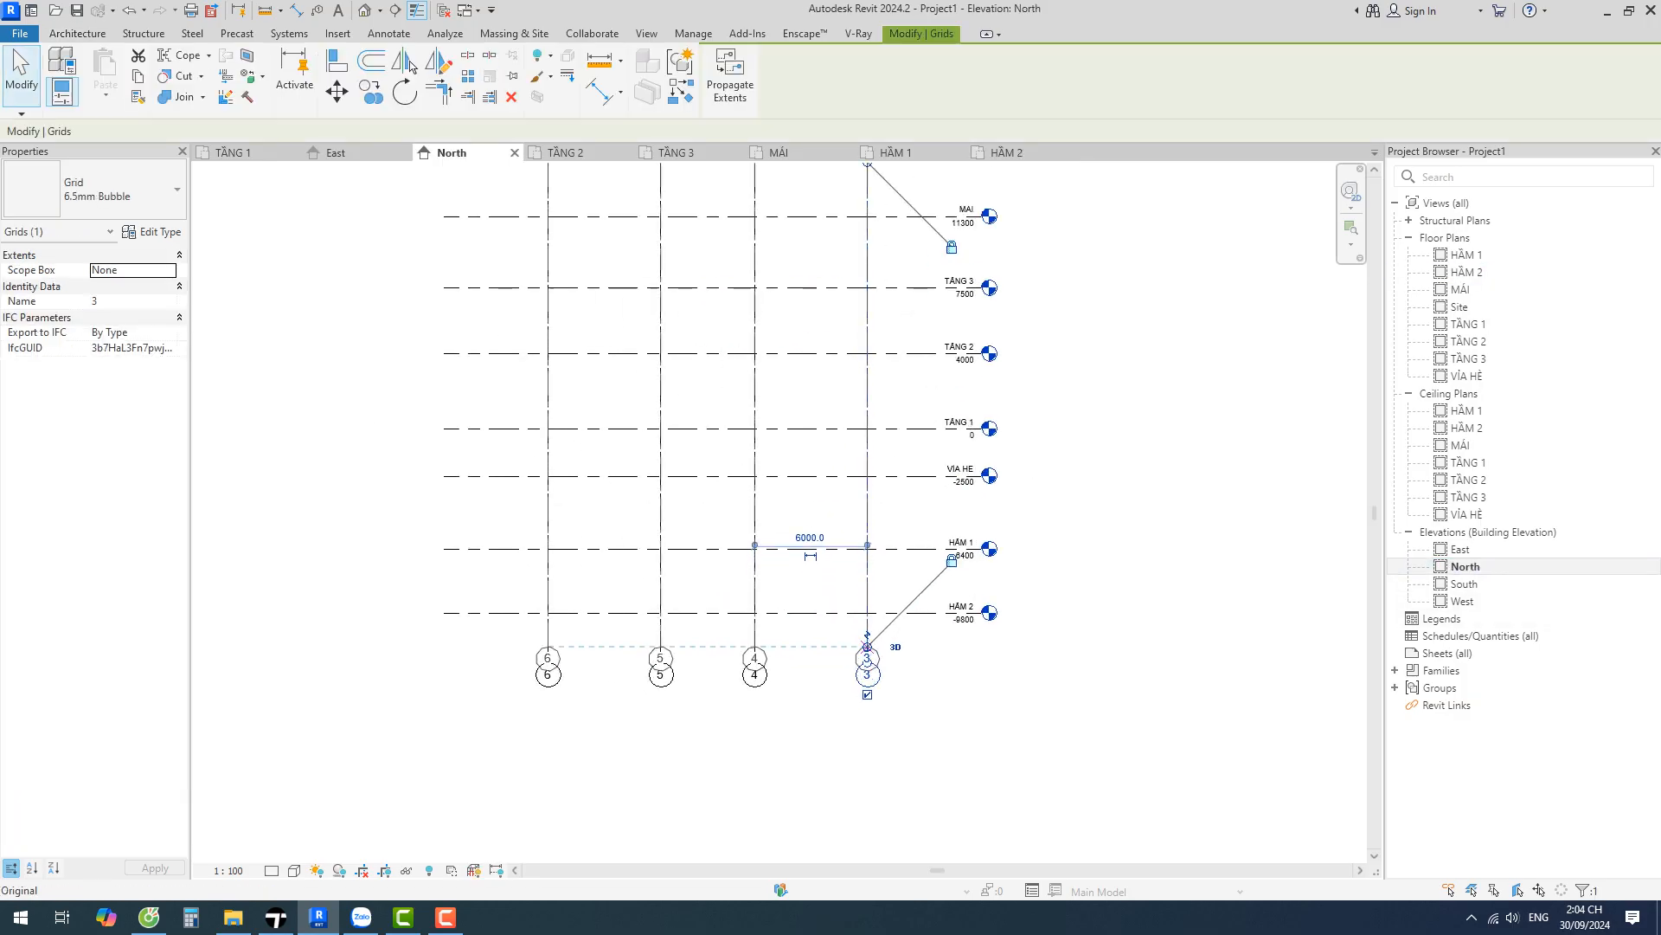
click(867, 674)
key(Escape)
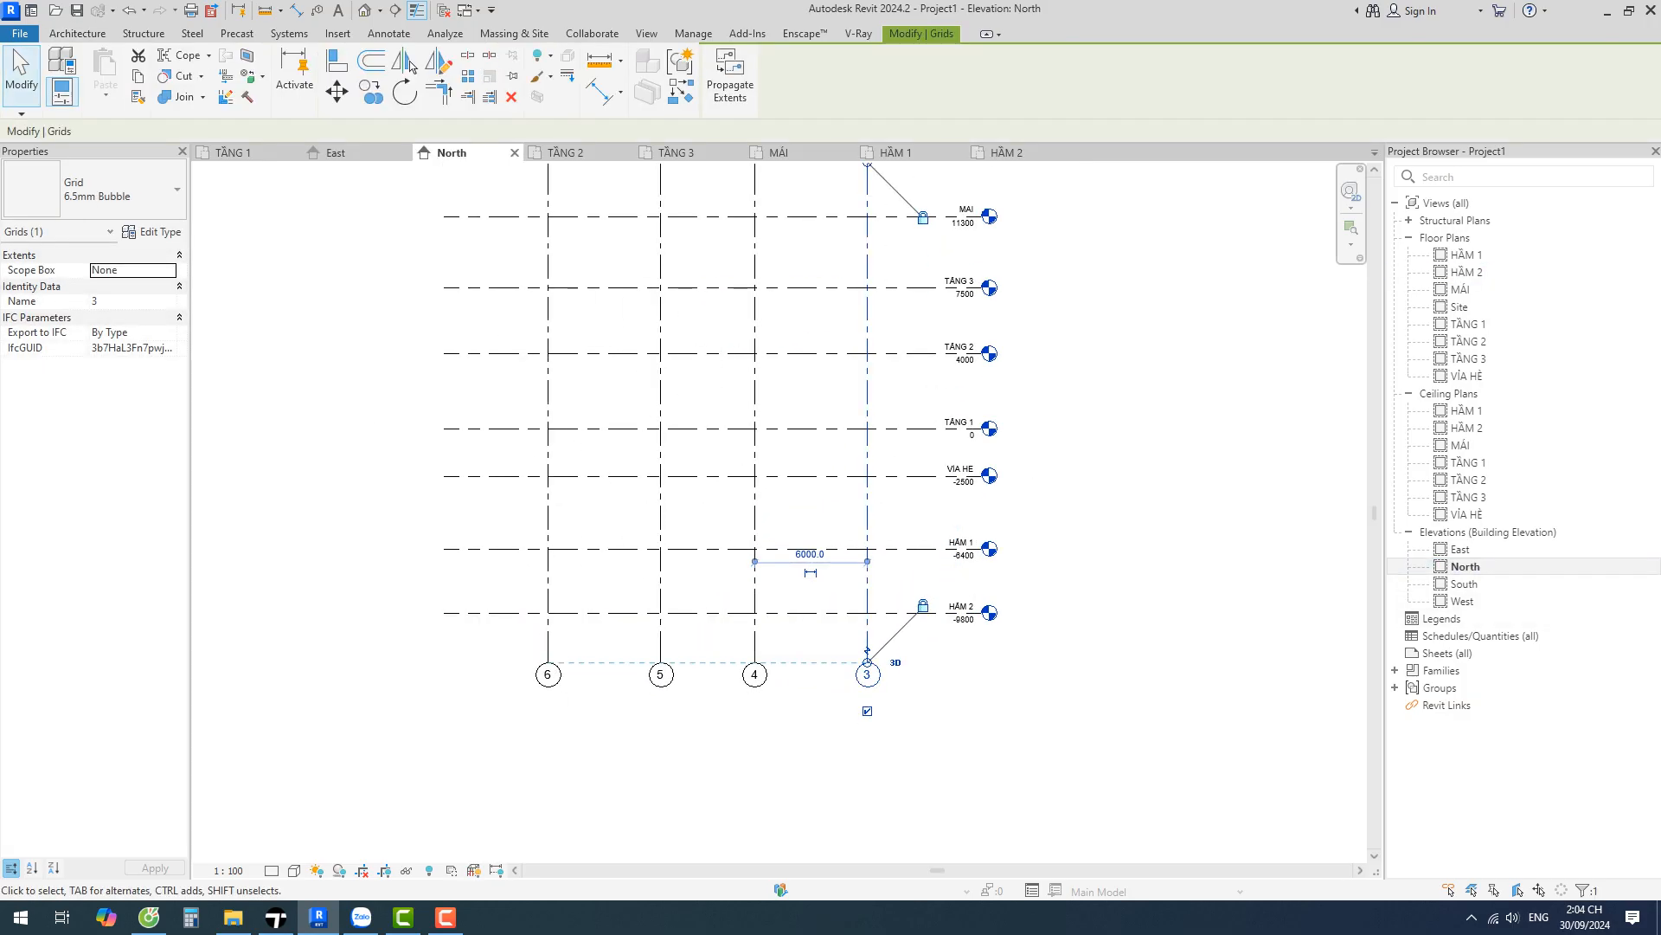
drag(867, 662, 867, 522)
key(Escape)
double_click(1467, 254)
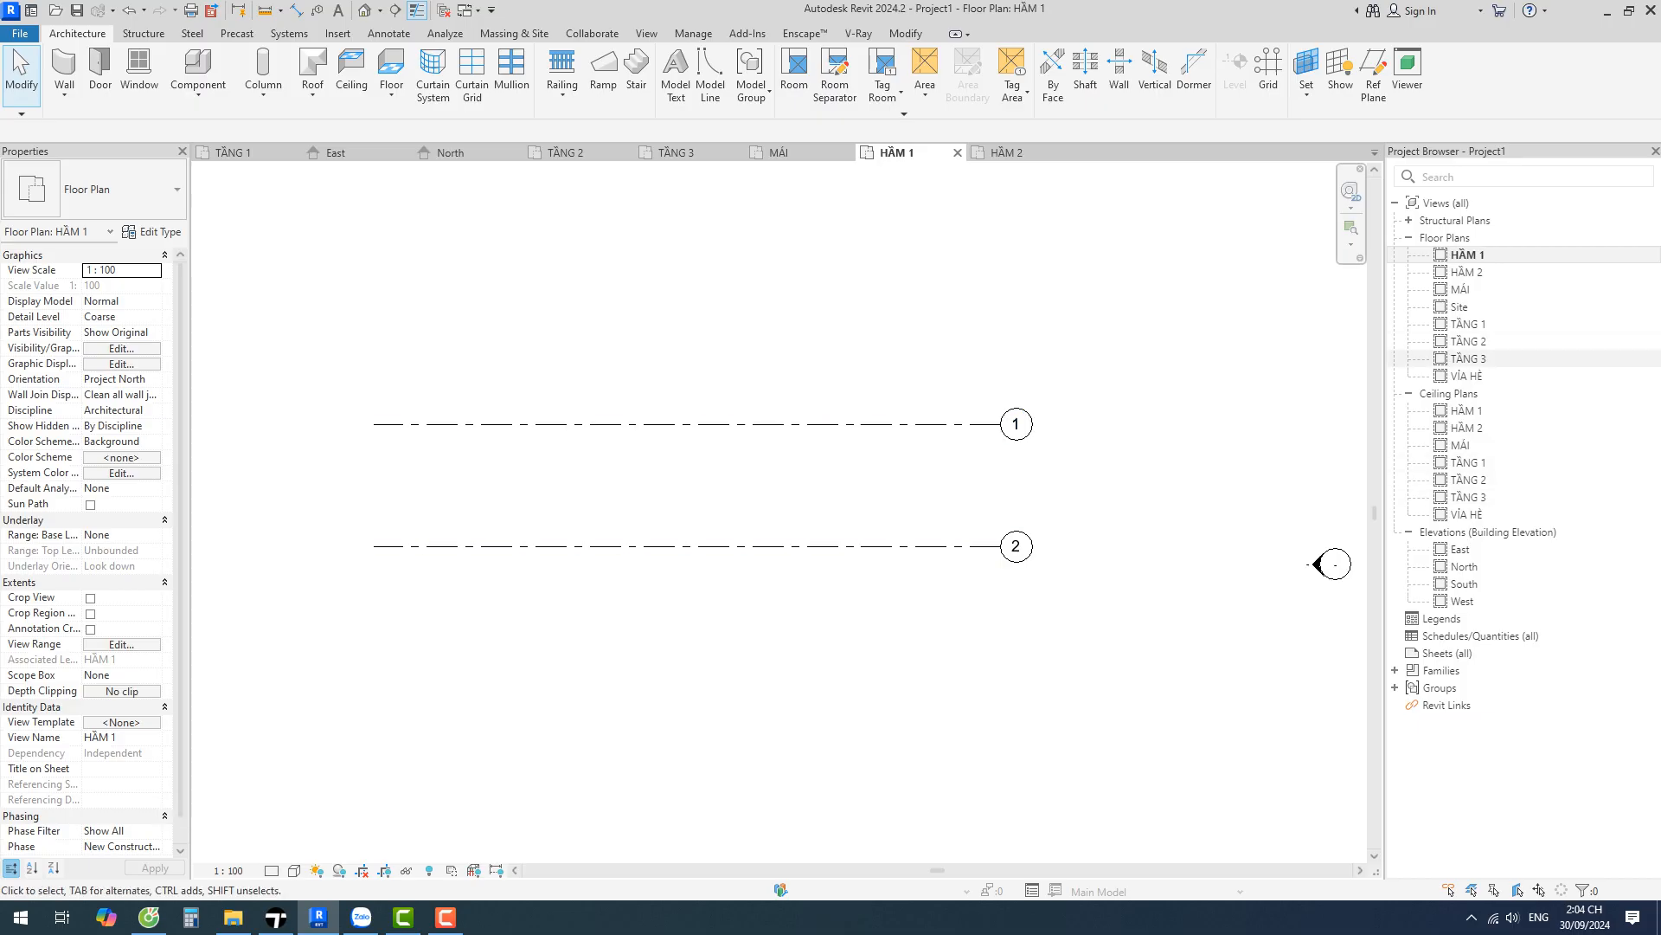
Extend grids 3 to 6 back down in the North elevation so they cross HẦM 1 and HẦM 2
double_click(1464, 566)
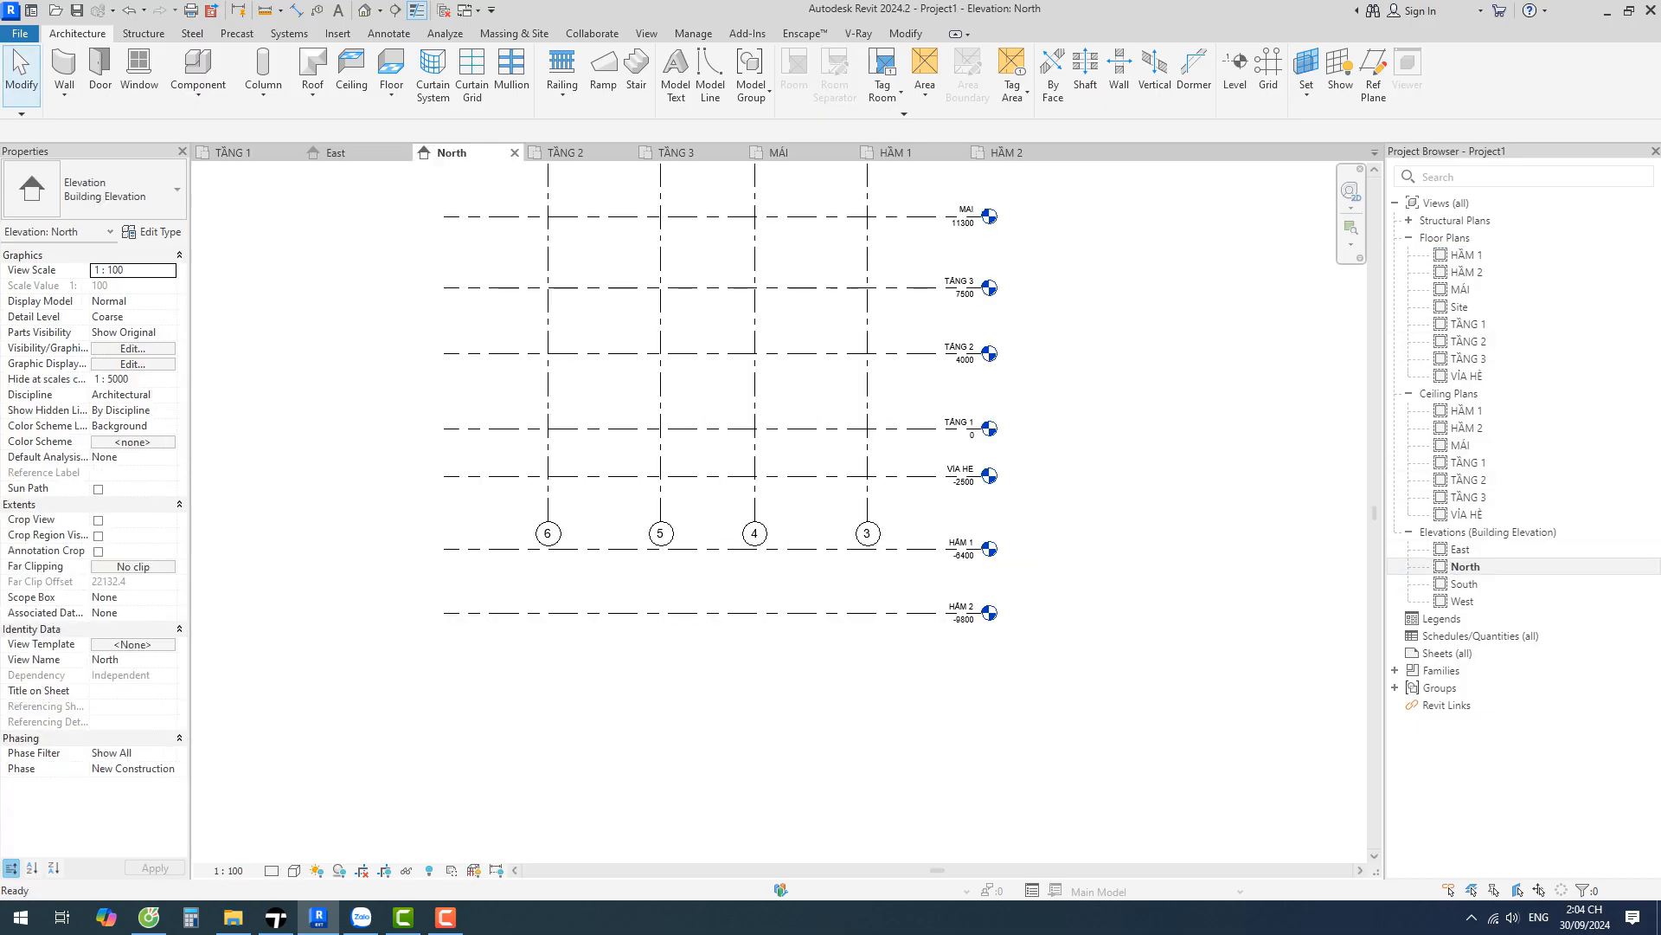
click(867, 511)
drag(867, 522, 867, 652)
click(880, 732)
scroll(880, 732, down, 2)
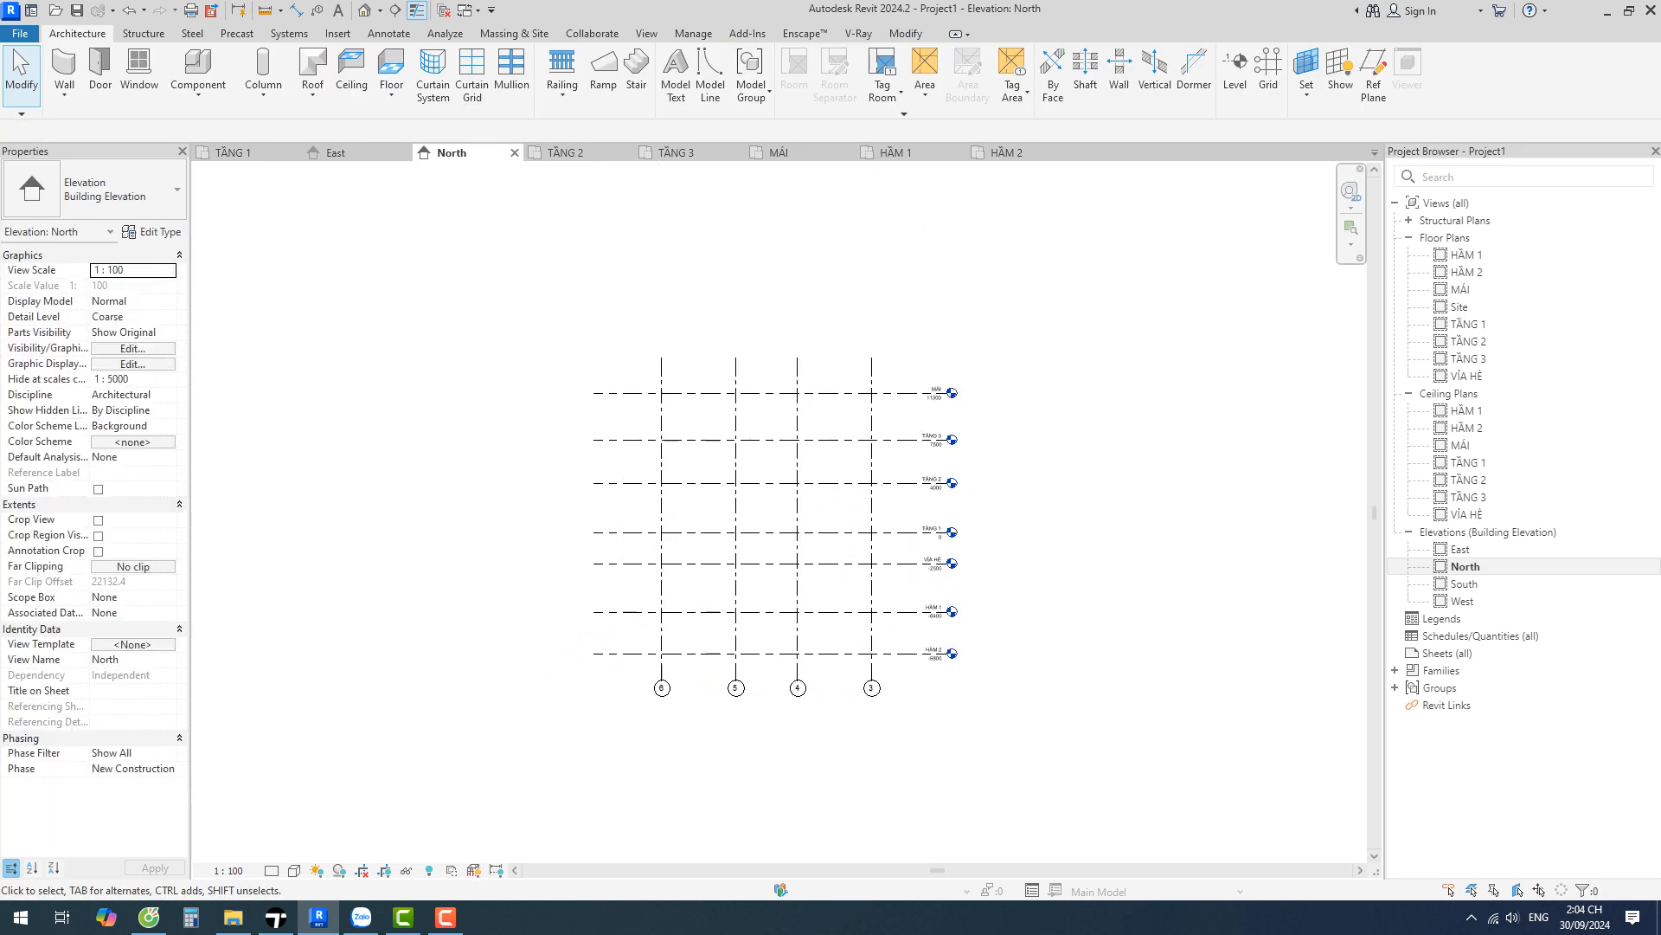
Shorten grids 1 and 2 in the East elevation to end between HẦM 1 and HẦM 2, and compare both basement plans
double_click(1461, 549)
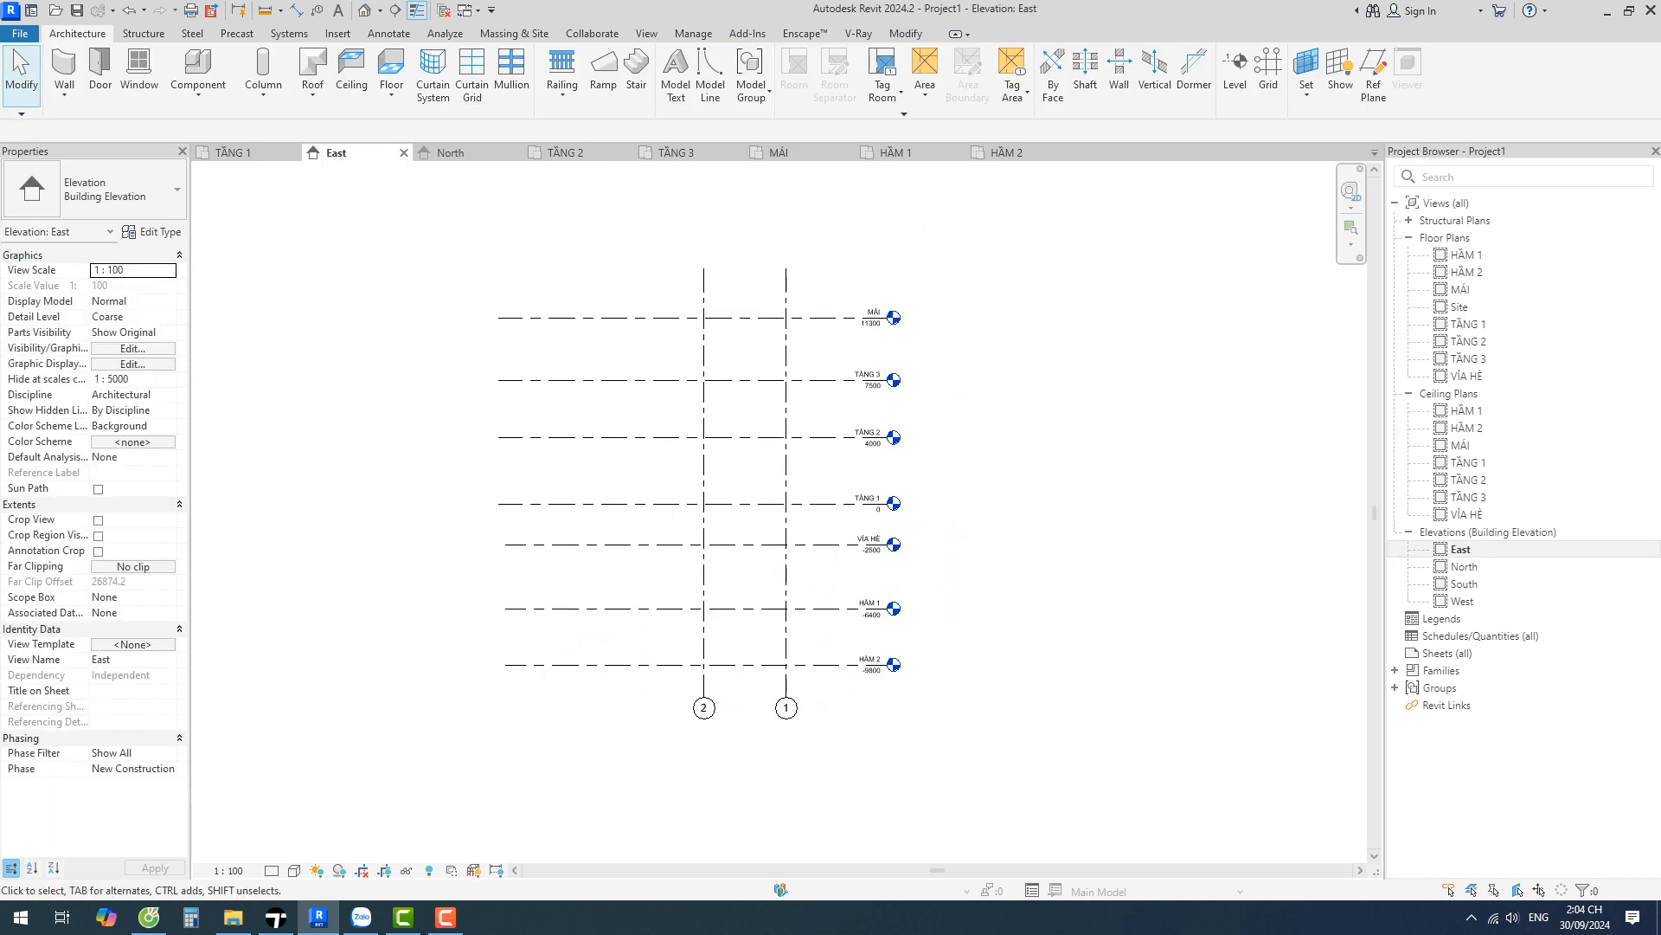
click(786, 610)
drag(786, 697, 786, 634)
key(Escape)
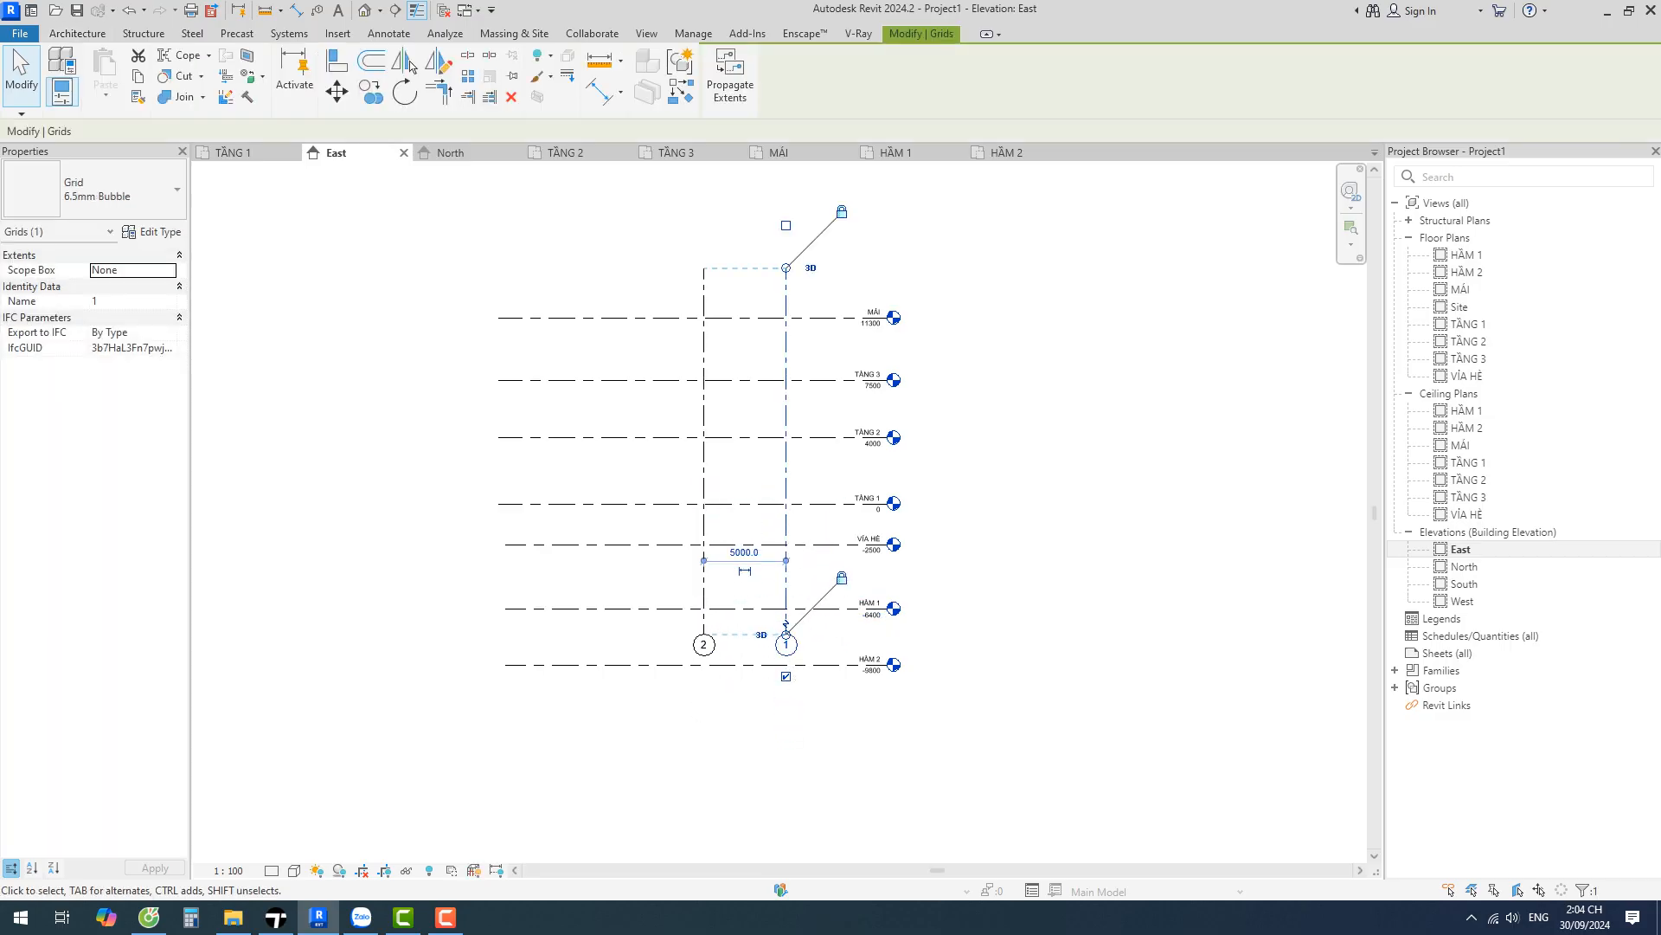
double_click(1467, 272)
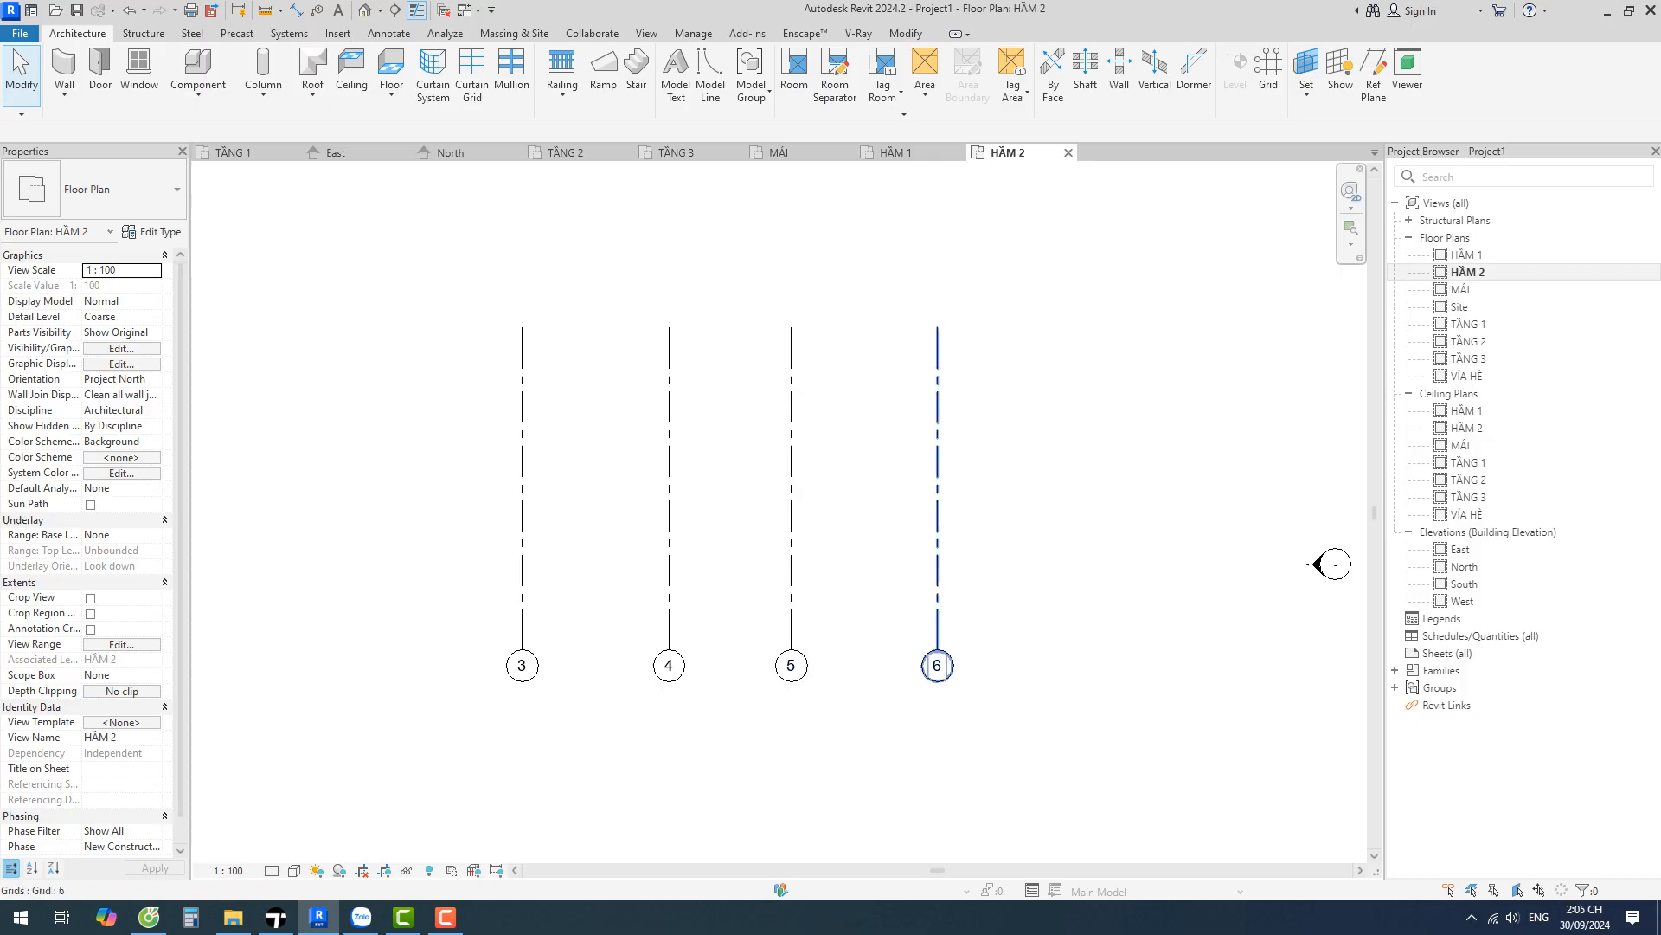
double_click(1468, 254)
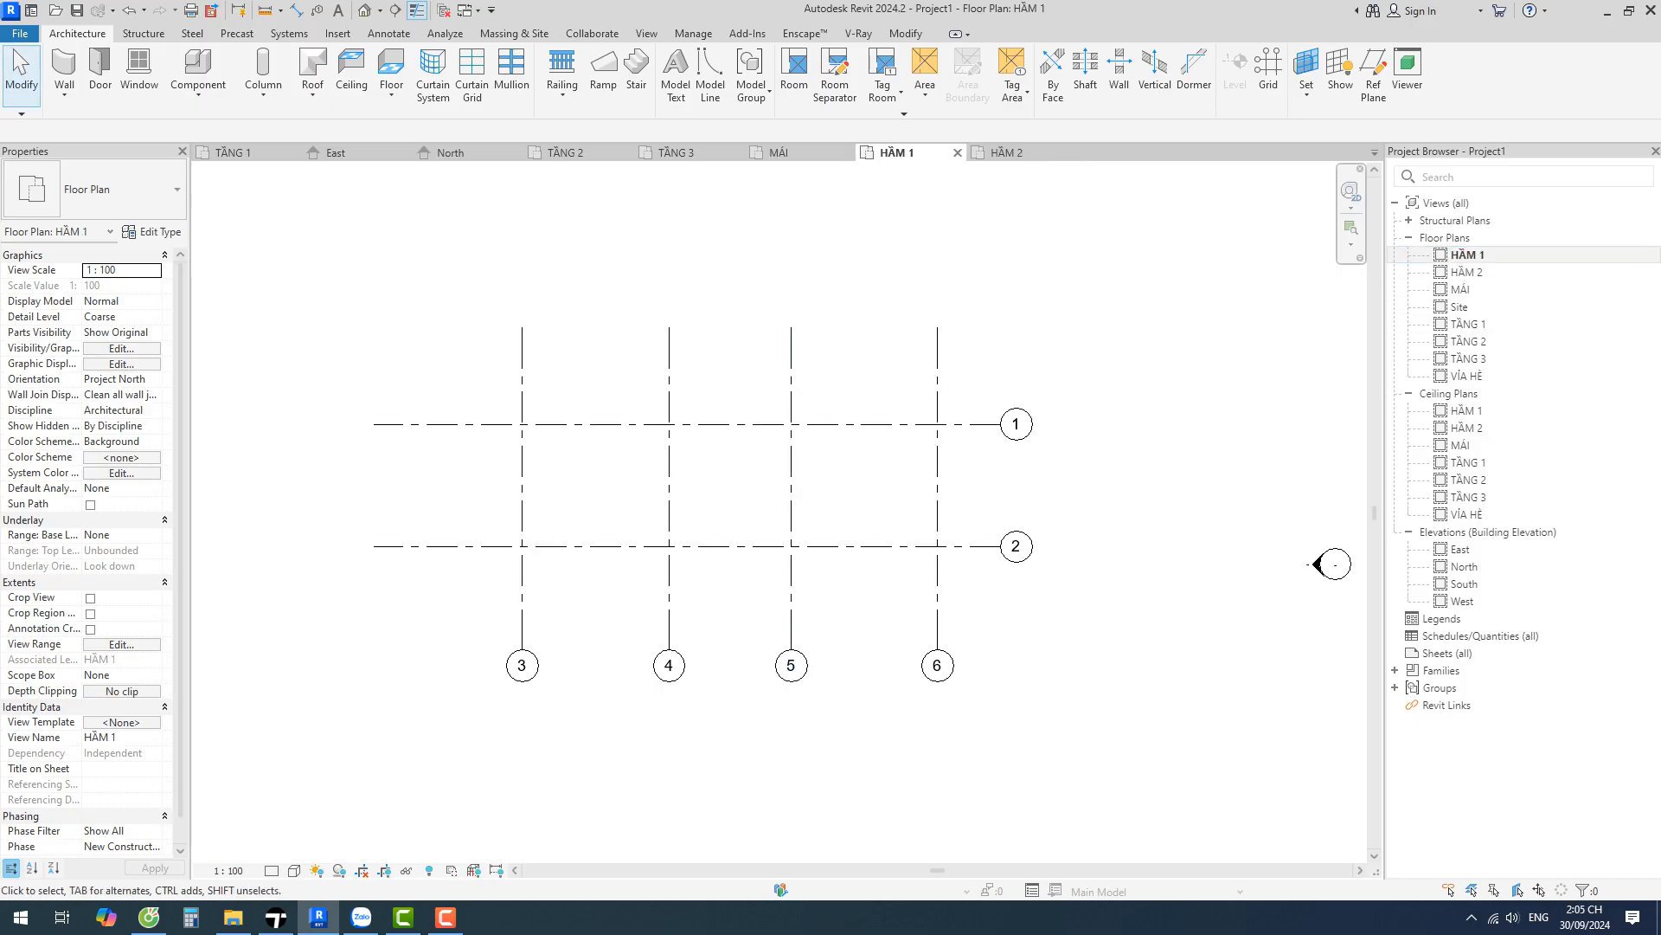
double_click(1468, 272)
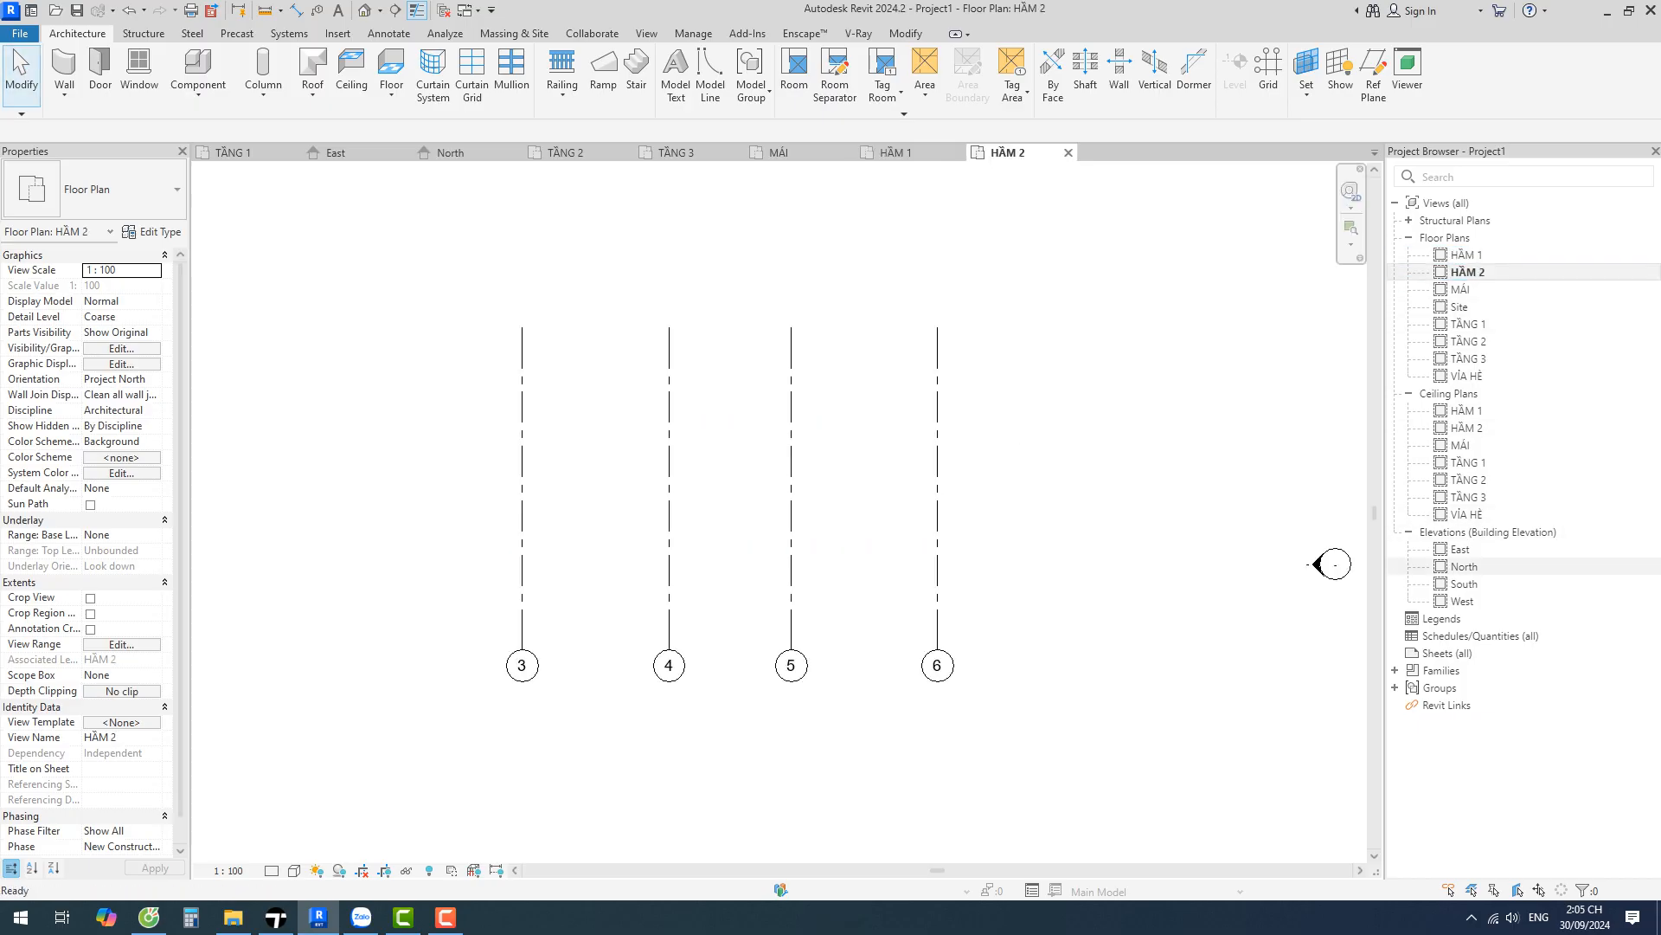
Extend grids 1 and 2 back down in the East elevation so their bubbles sit below HẦM 2
double_click(1460, 548)
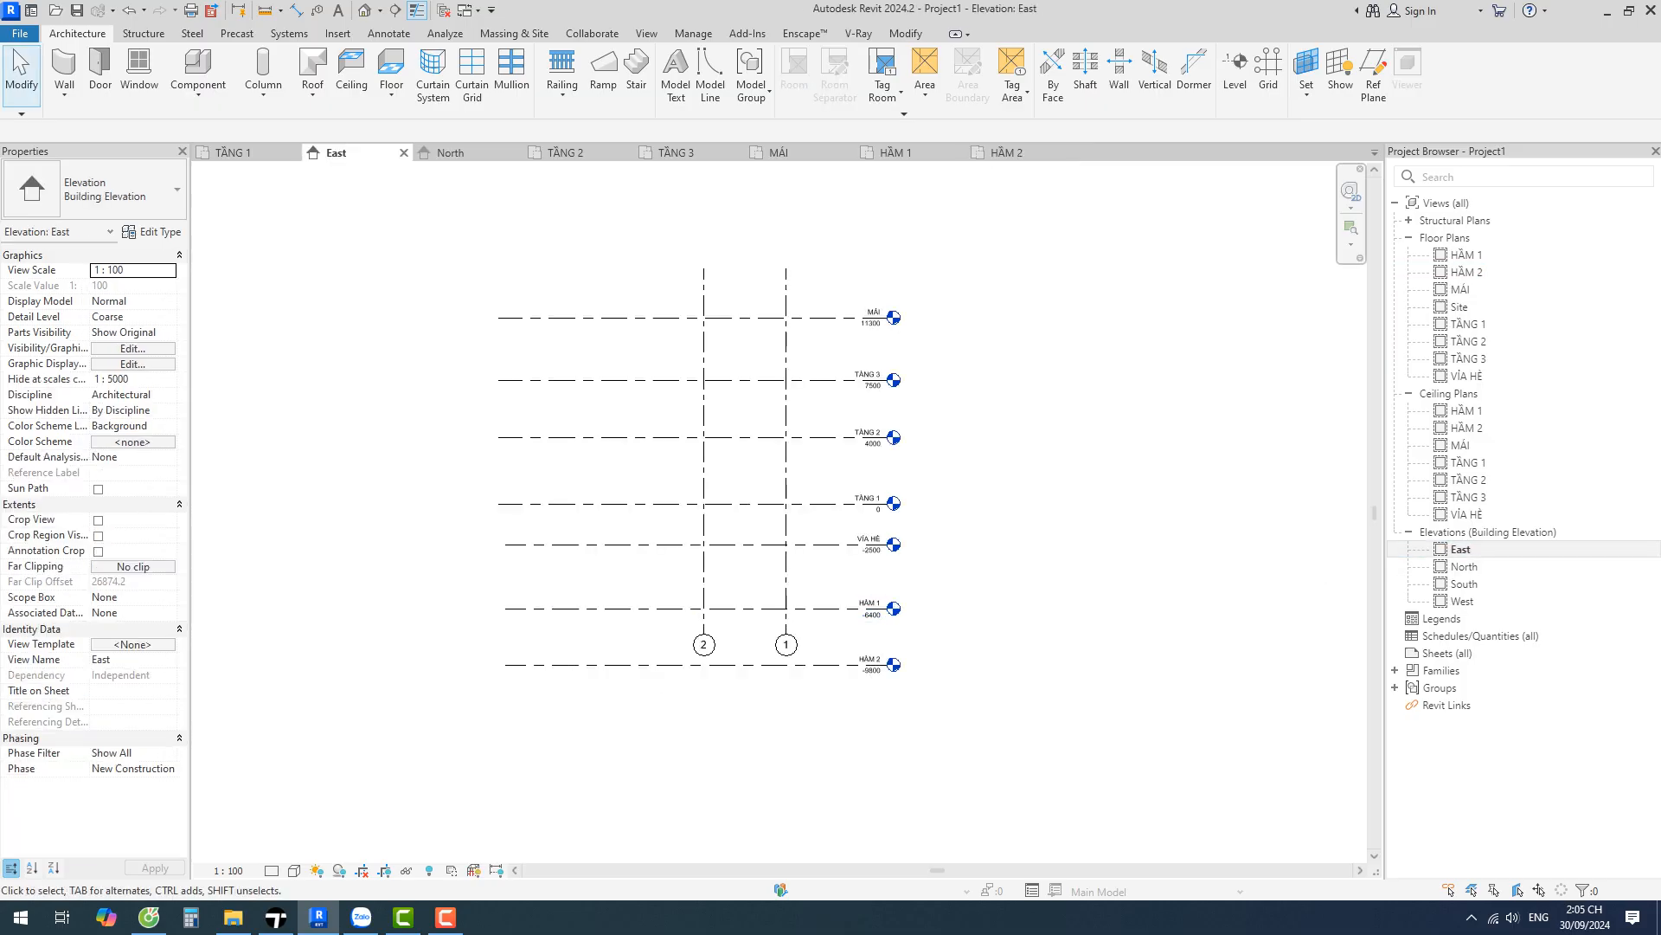
click(787, 642)
scroll(795, 650, up, 2)
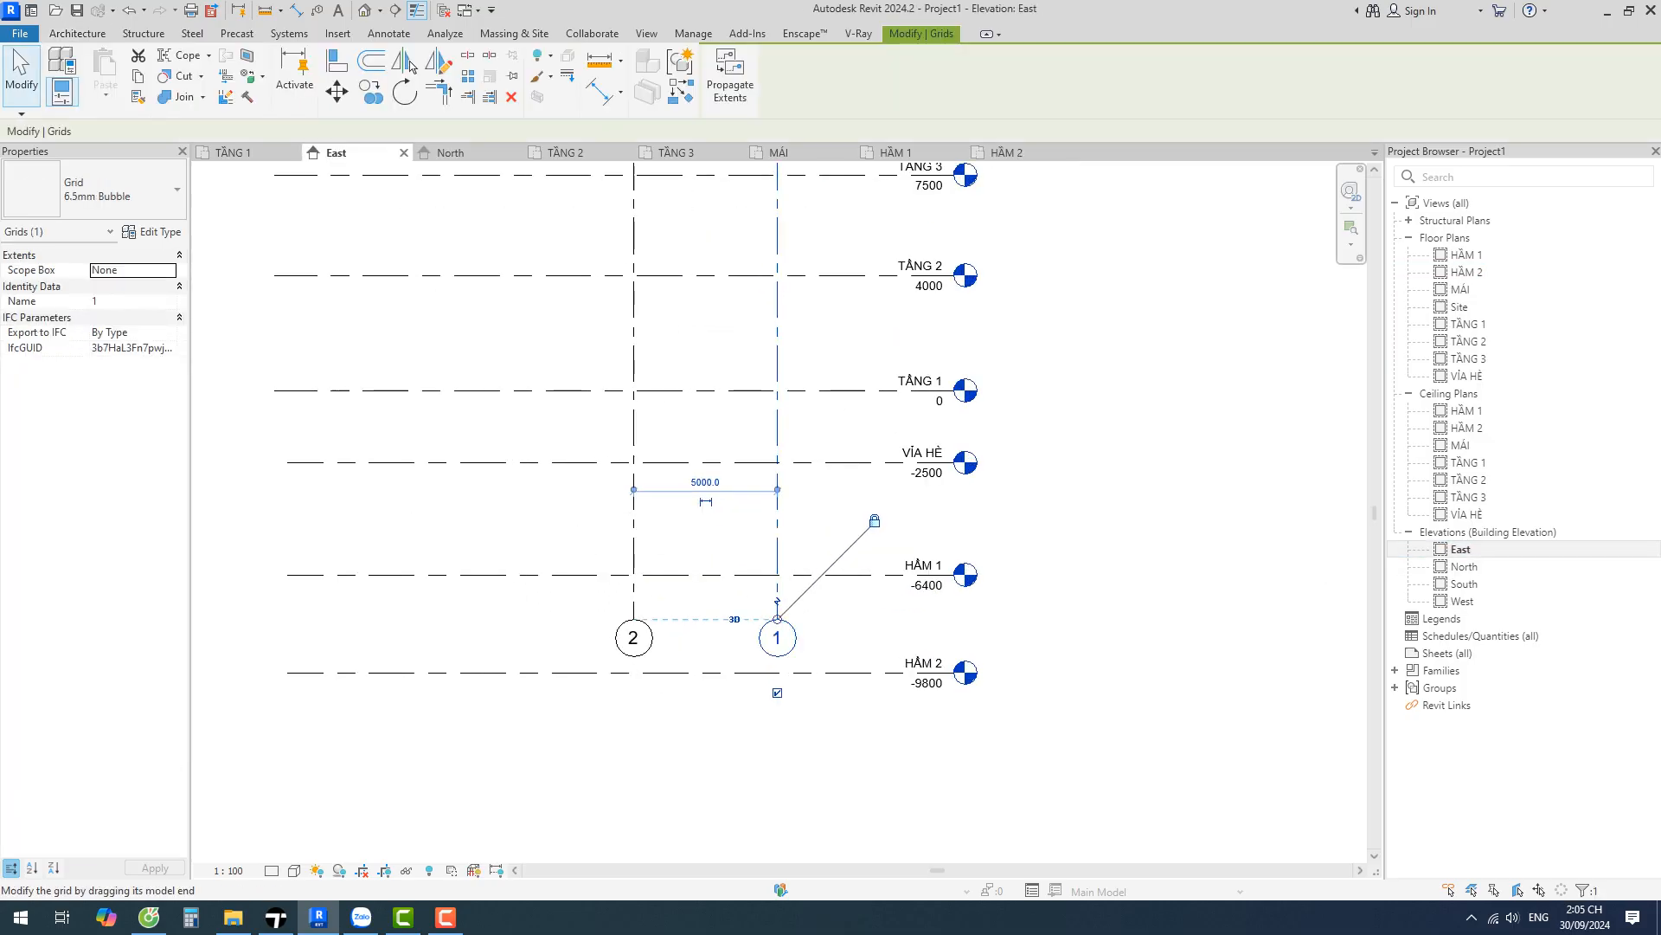
drag(777, 619, 777, 711)
key(Escape)
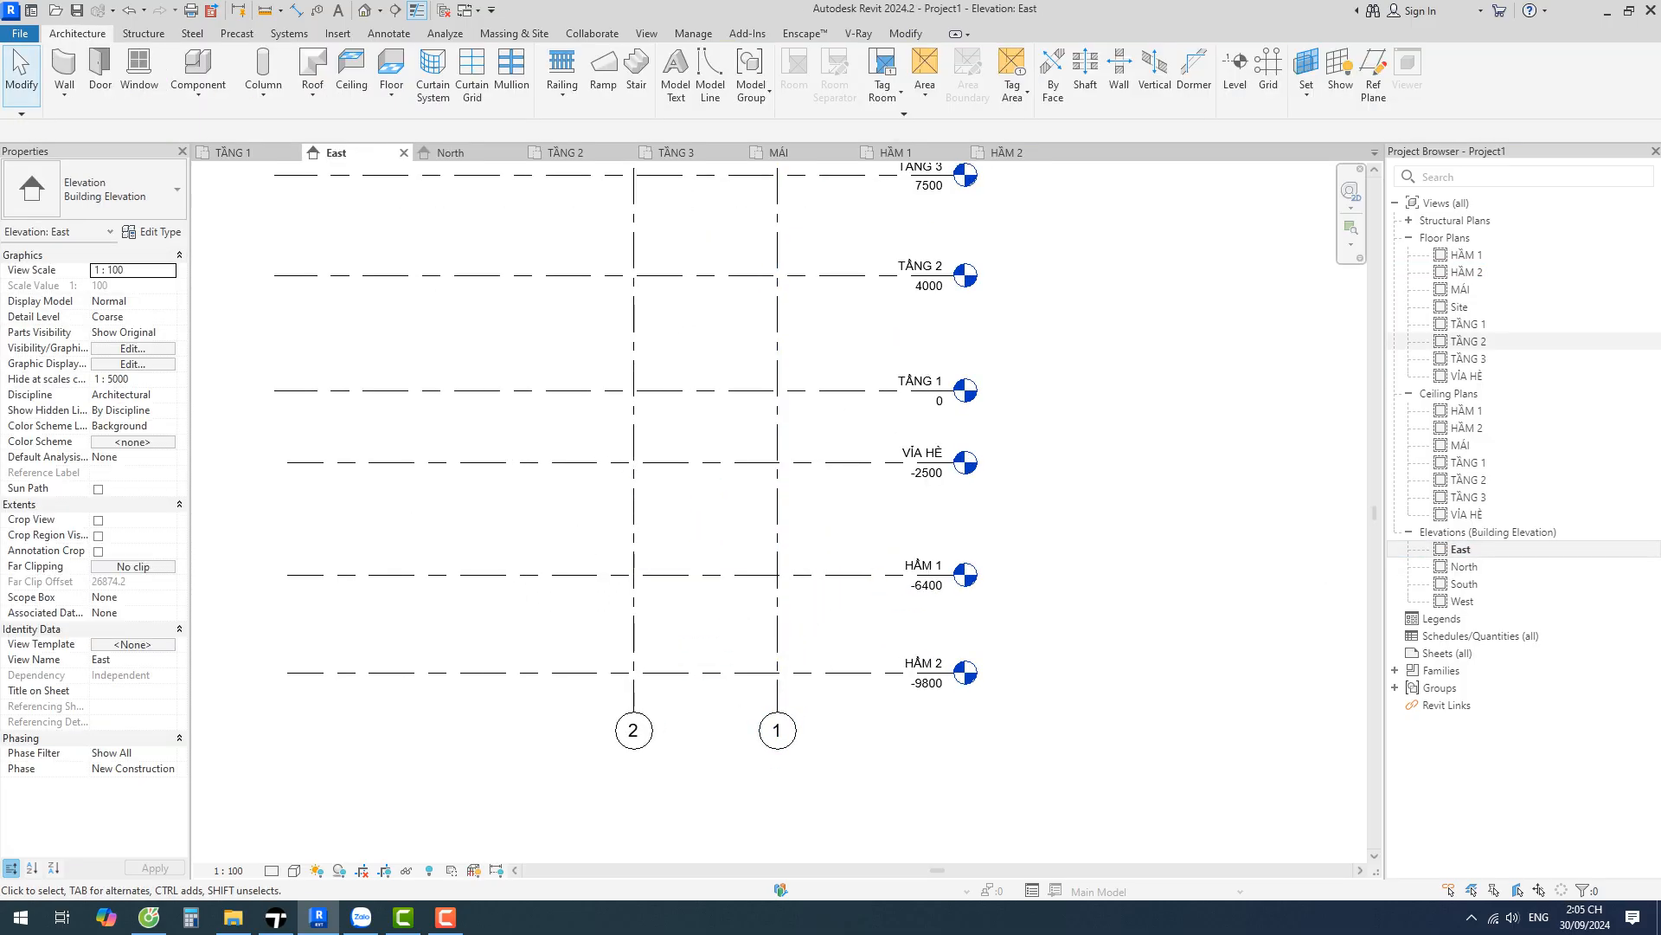
Check the grids in the HẦM 2 and HẦM 1 floor plans, and close all views except HẦM 1
double_click(1468, 271)
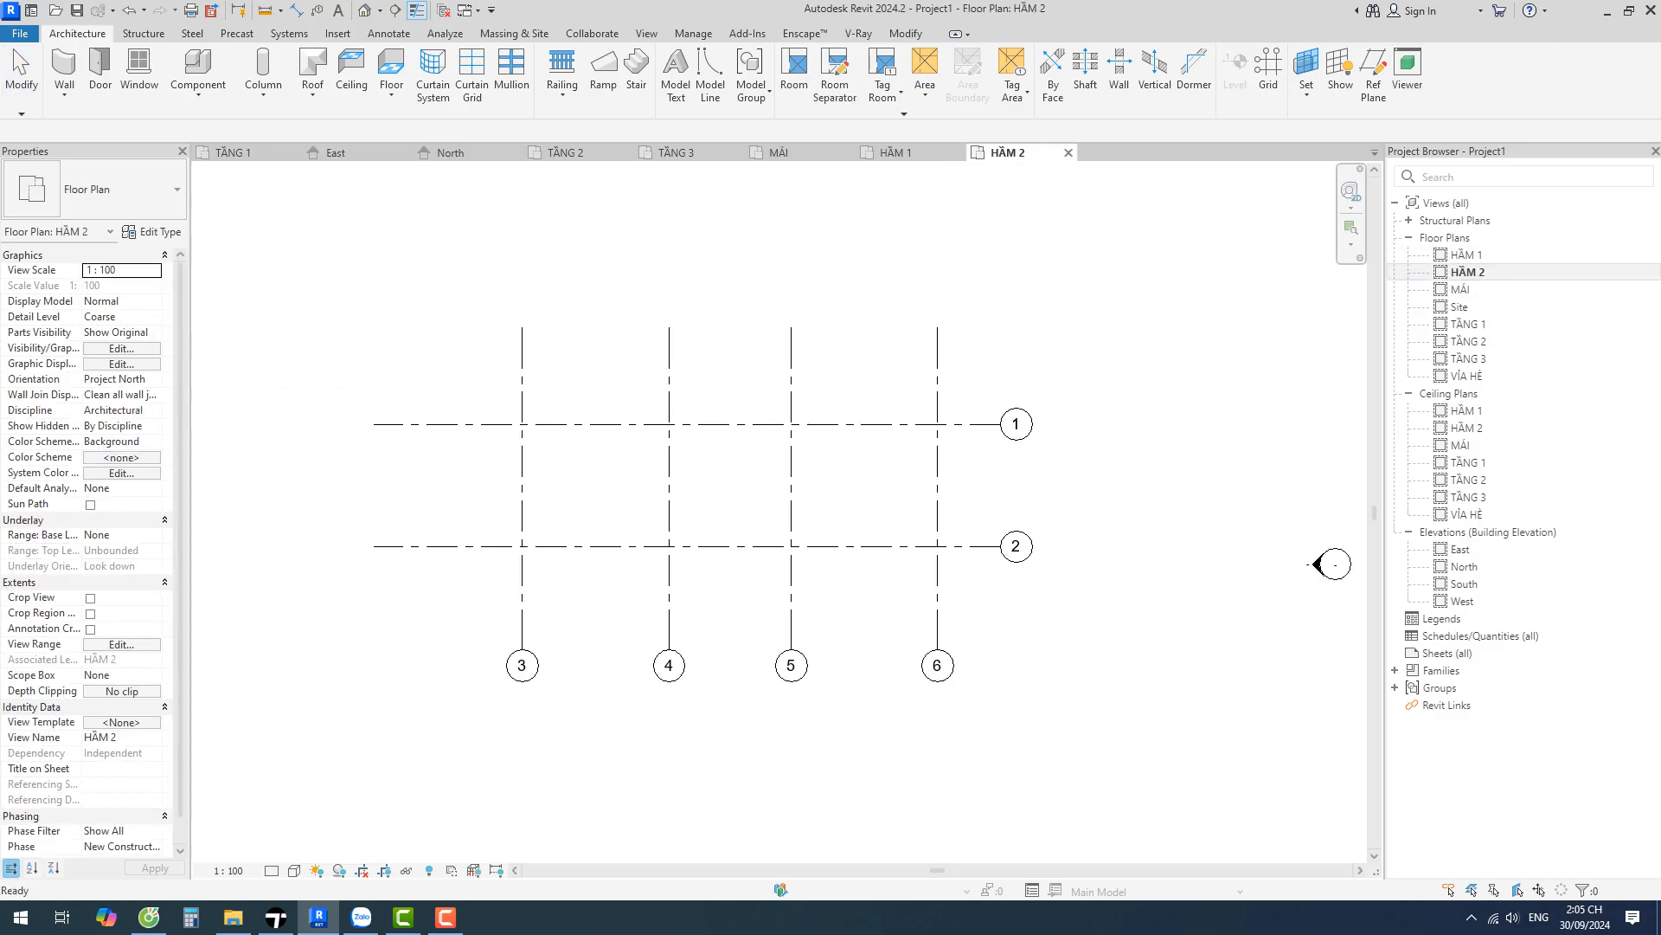
double_click(1467, 255)
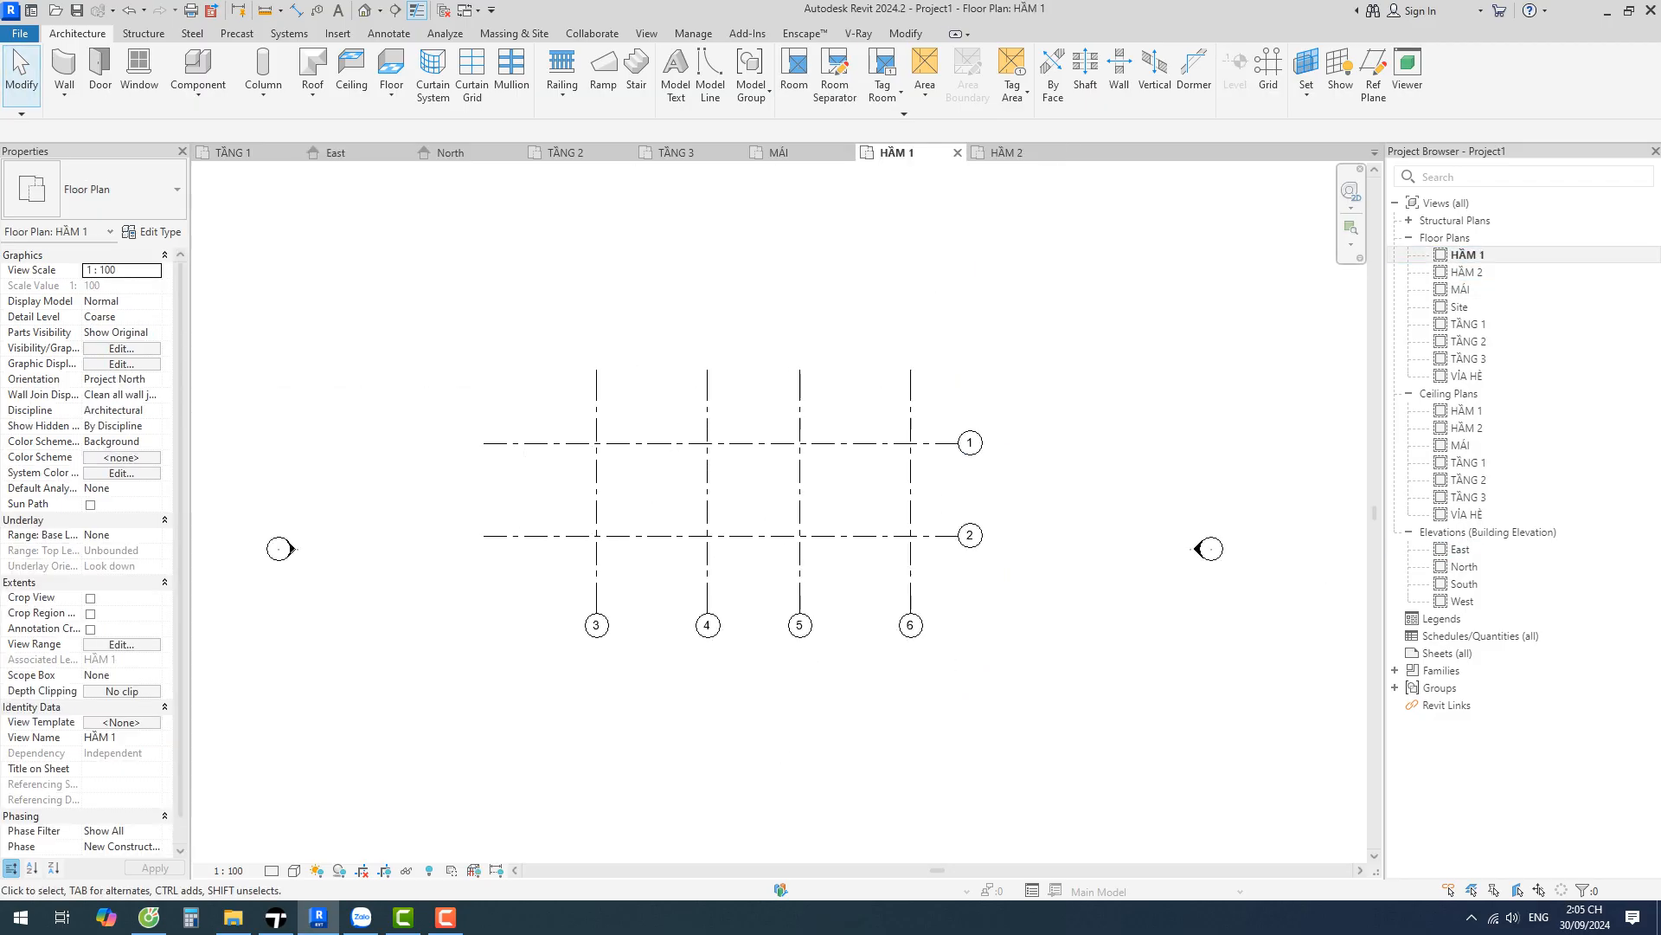
scroll(767, 472, up, 1)
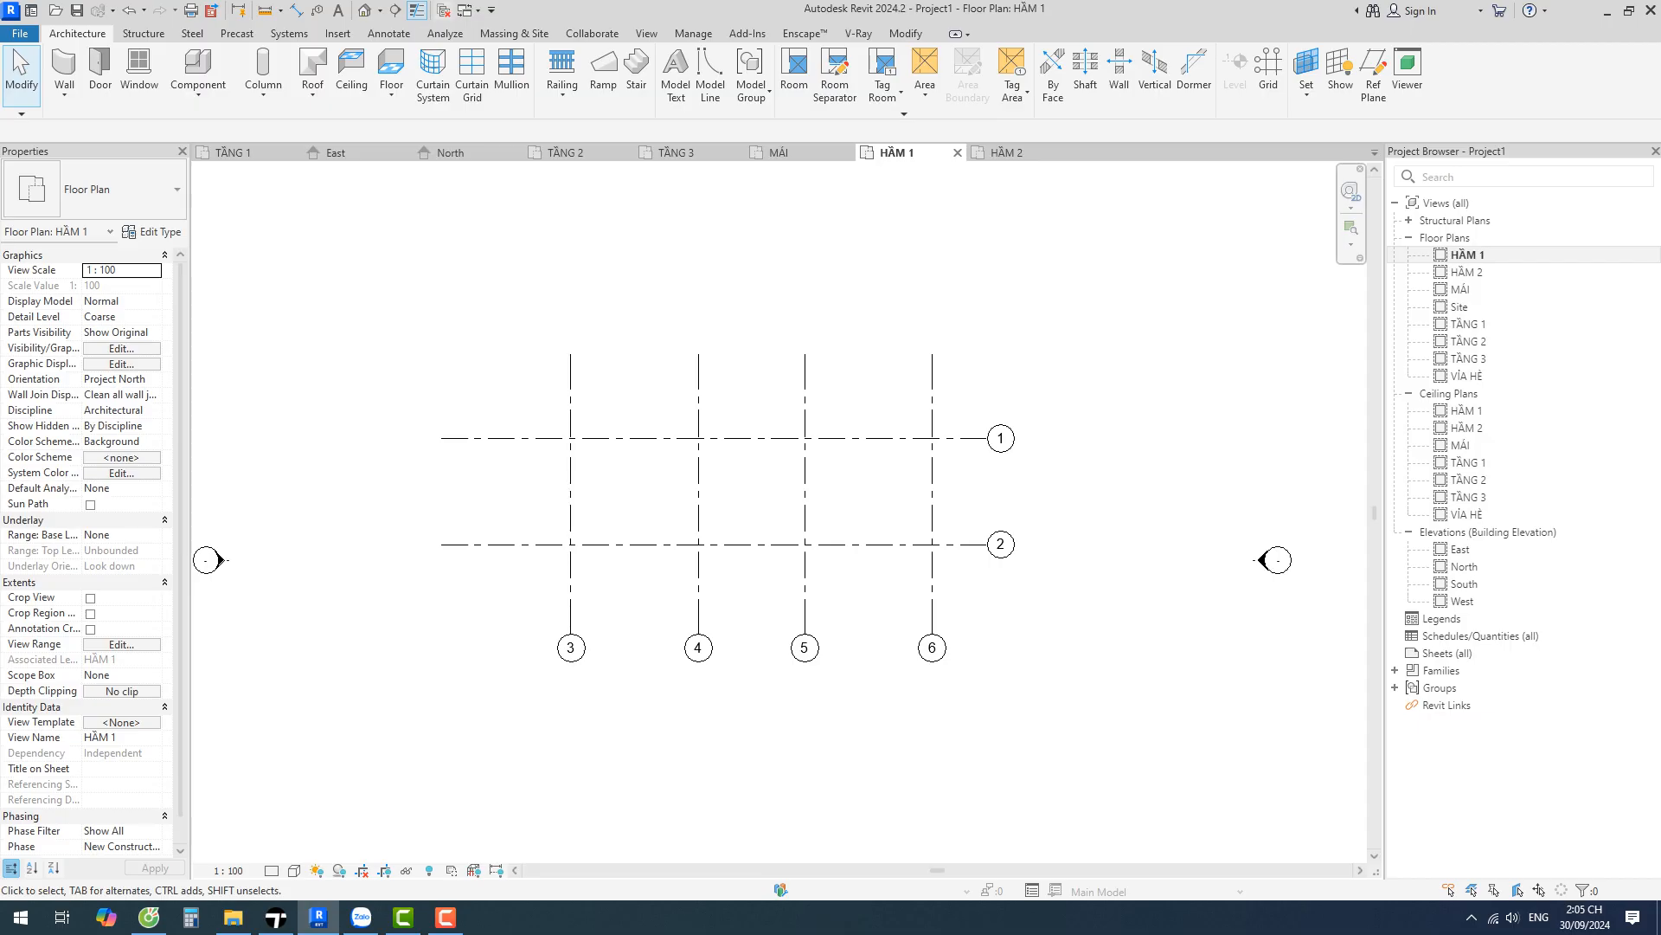
click(443, 10)
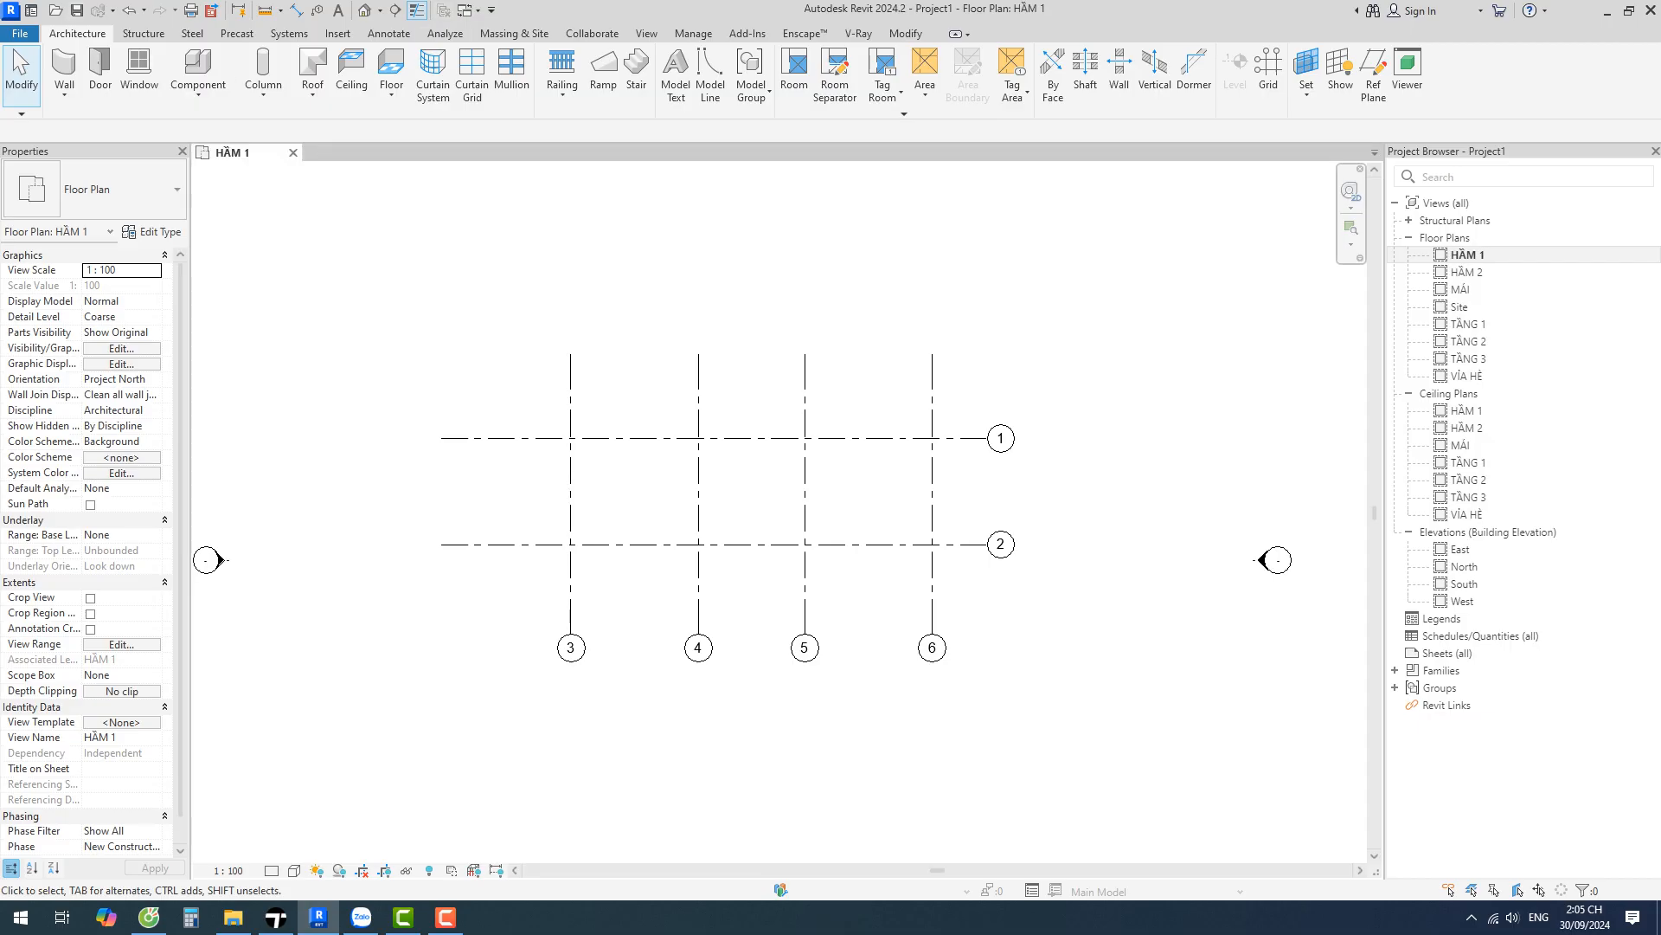
click(446, 917)
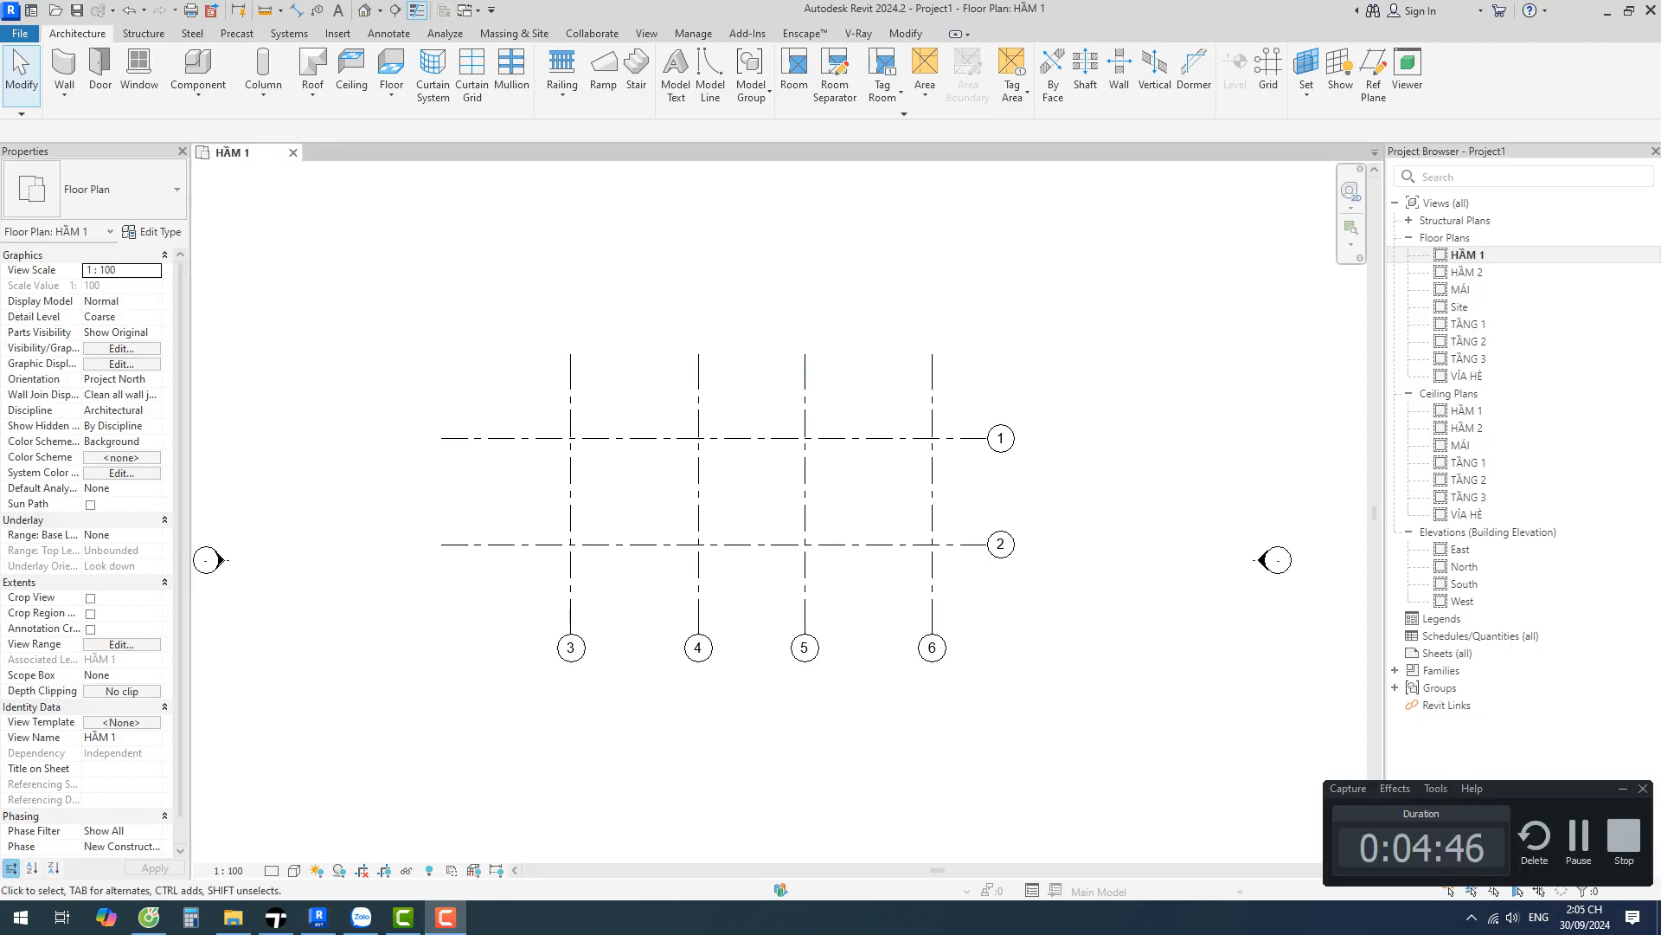